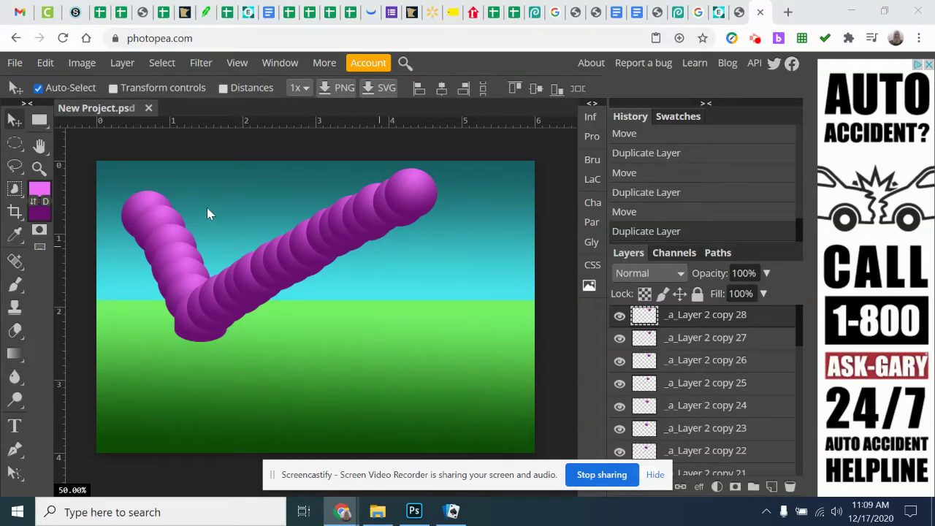
# Run a Google search for 'bird sprinter'.
pyautogui.scroll(-6, 685, 387)
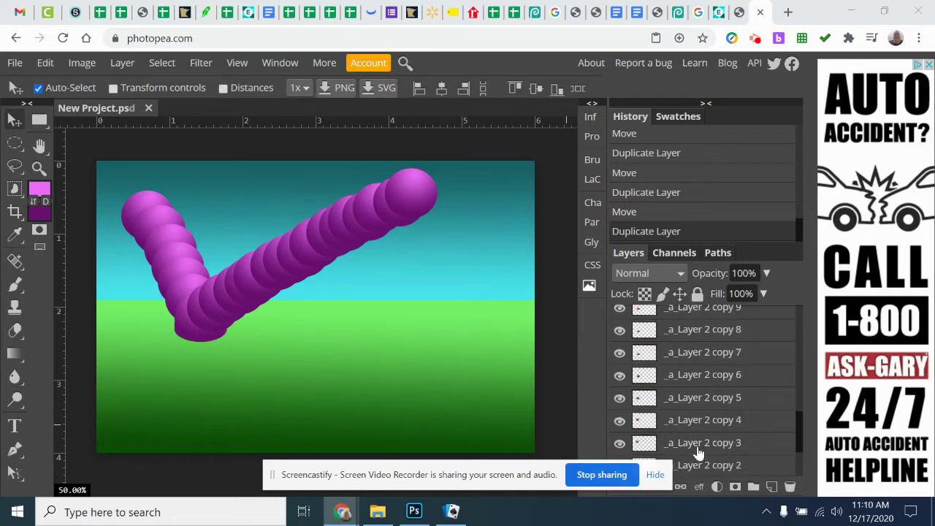
pyautogui.scroll(-1, 698, 453)
pyautogui.scroll(2, 692, 418)
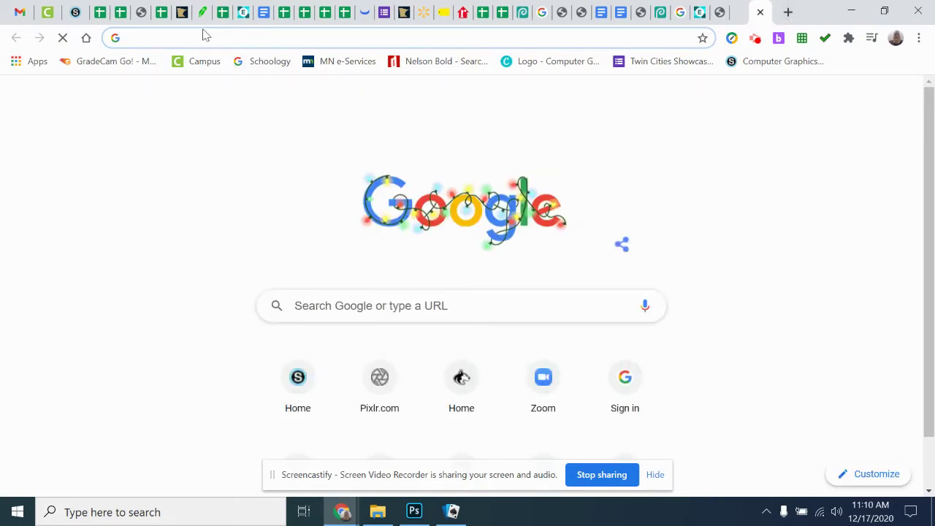
pyautogui.write('bird sprin')
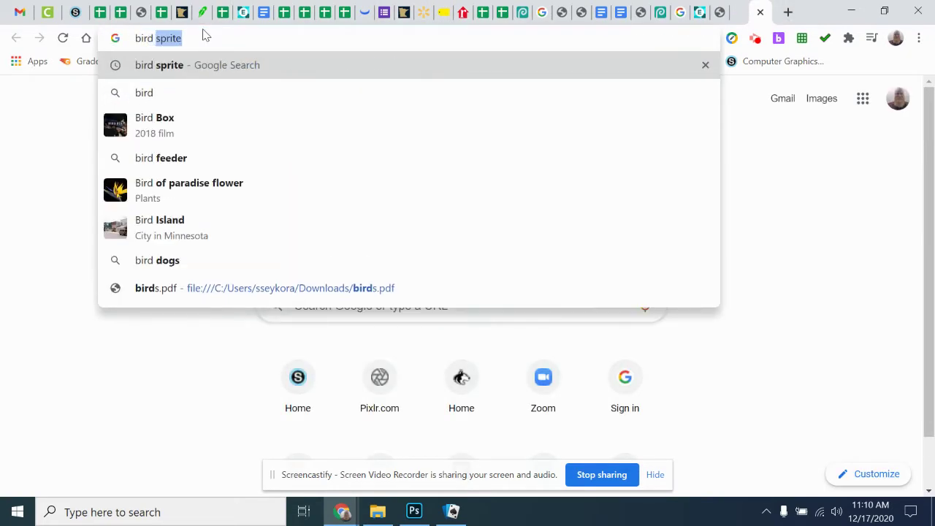
pyautogui.write('ter')
pyautogui.press('Return')
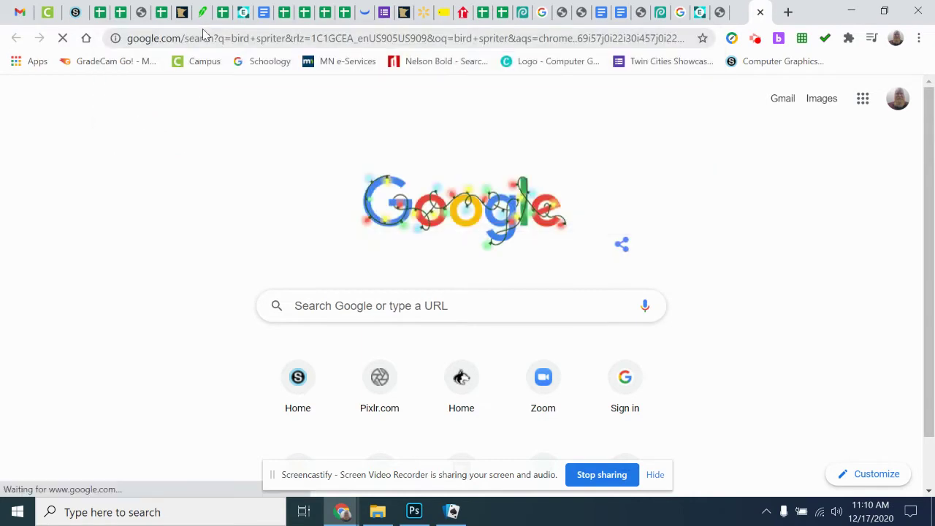
# Correct the query to 'bird sprite', search again and browse the results.
pyautogui.click(199, 88)
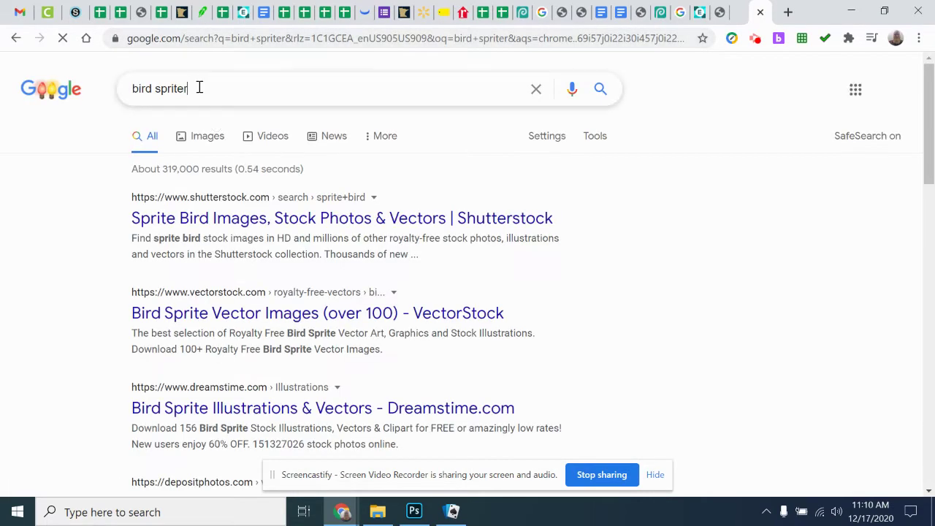
pyautogui.press('BackSpace')
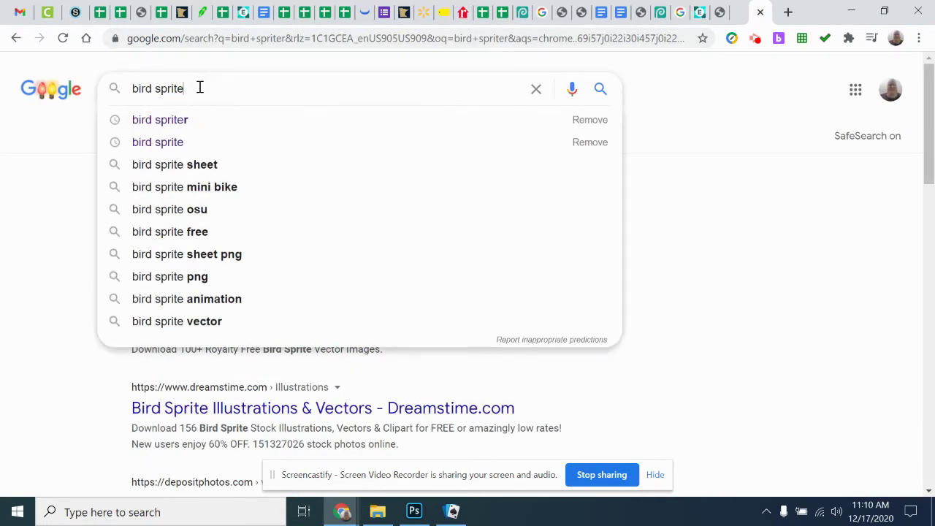
pyautogui.press('Return')
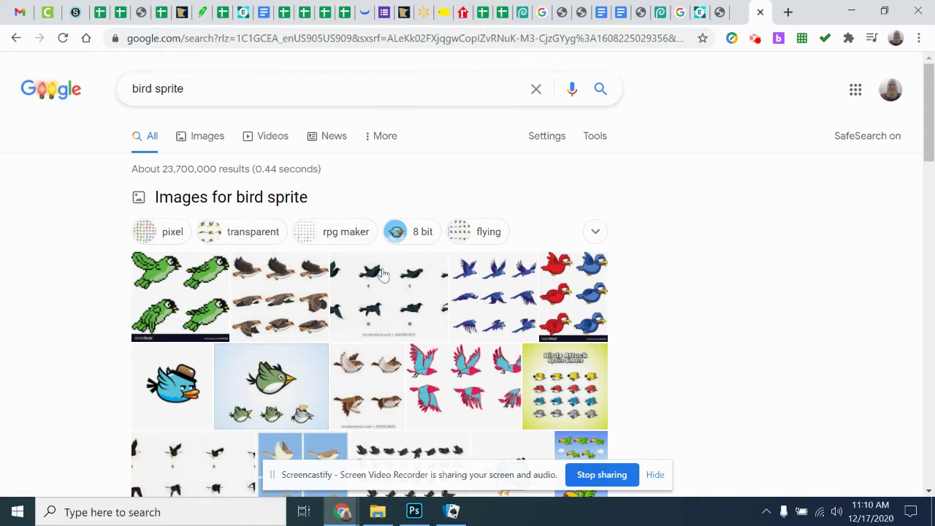
pyautogui.scroll(-2, 399, 285)
pyautogui.scroll(-1, 455, 271)
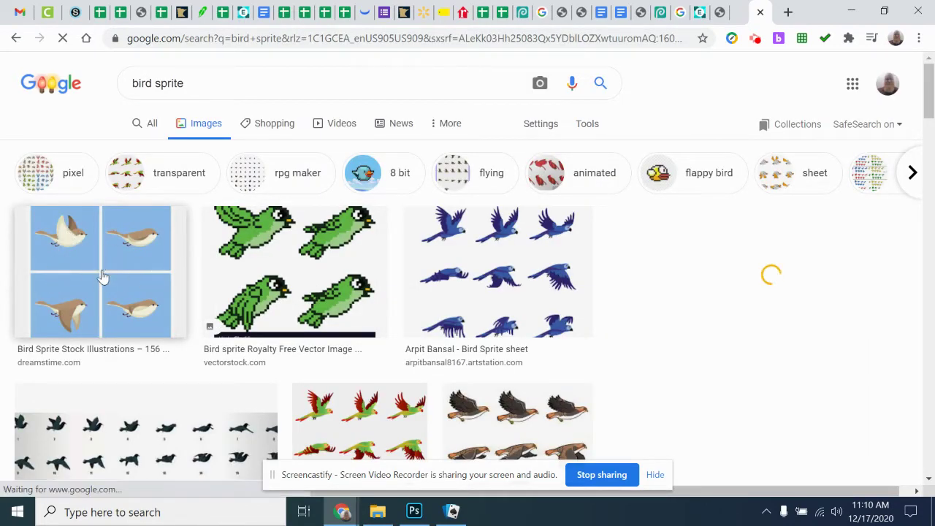
# Compare previews of the brown, blue and 123rf bird sprite sheets.
pyautogui.click(58, 242)
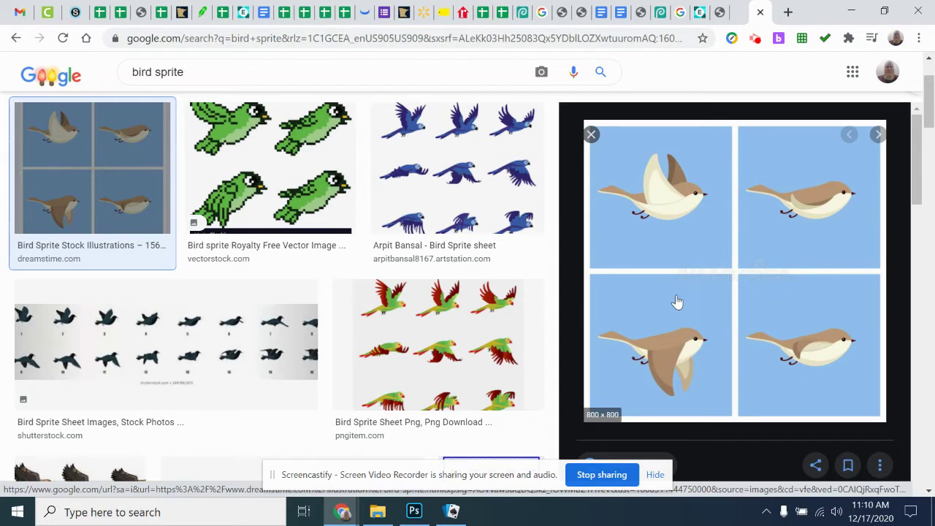
pyautogui.click(427, 148)
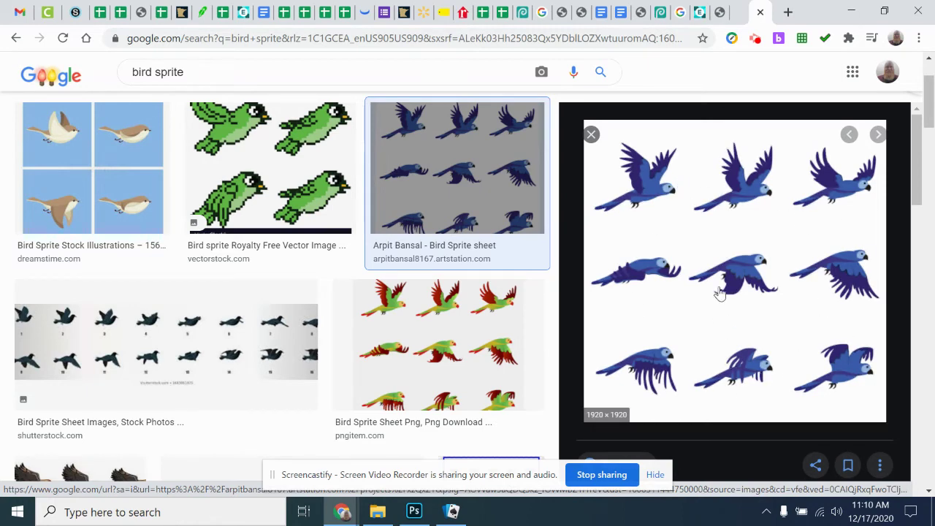
pyautogui.scroll(-3, 431, 330)
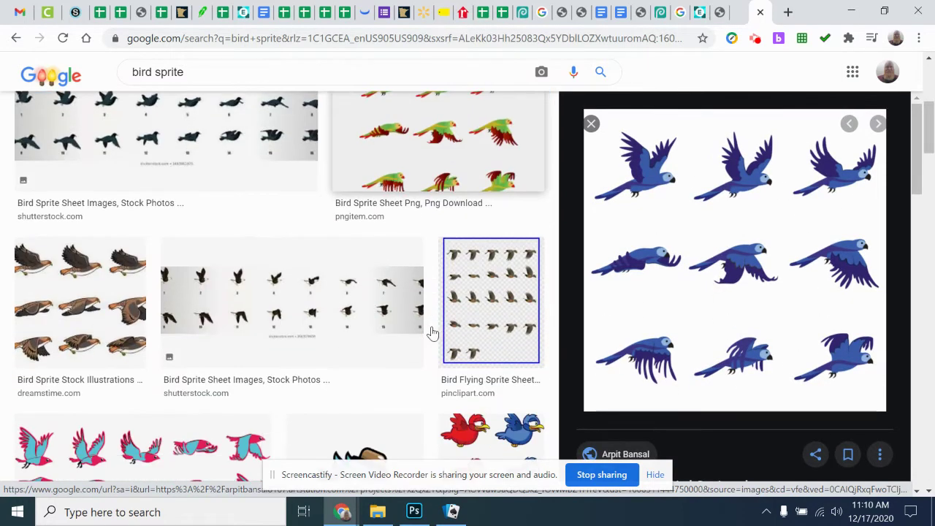
pyautogui.scroll(-4, 183, 303)
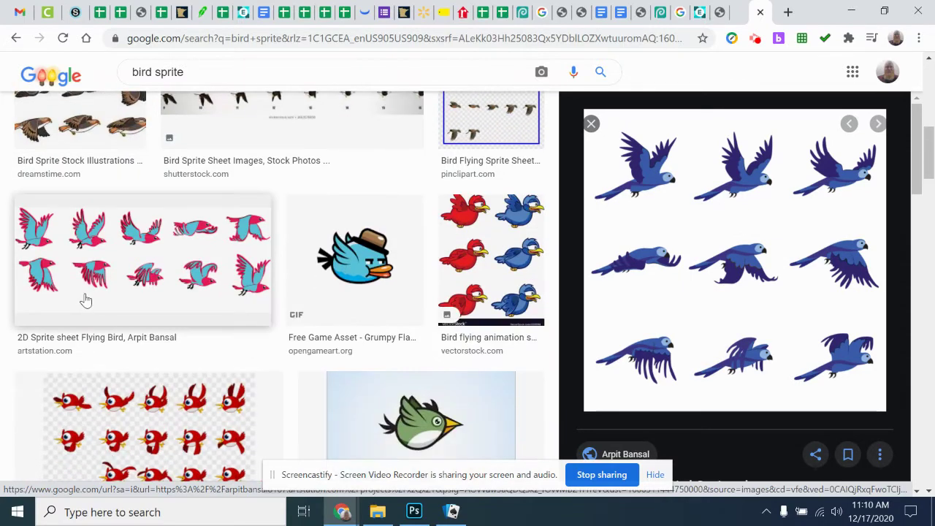
pyautogui.scroll(-3, 85, 298)
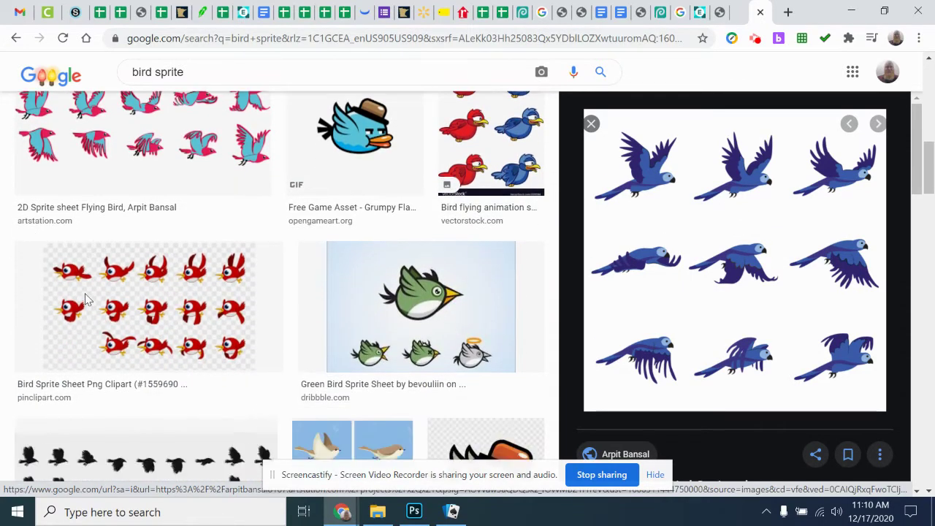
pyautogui.scroll(-1, 175, 321)
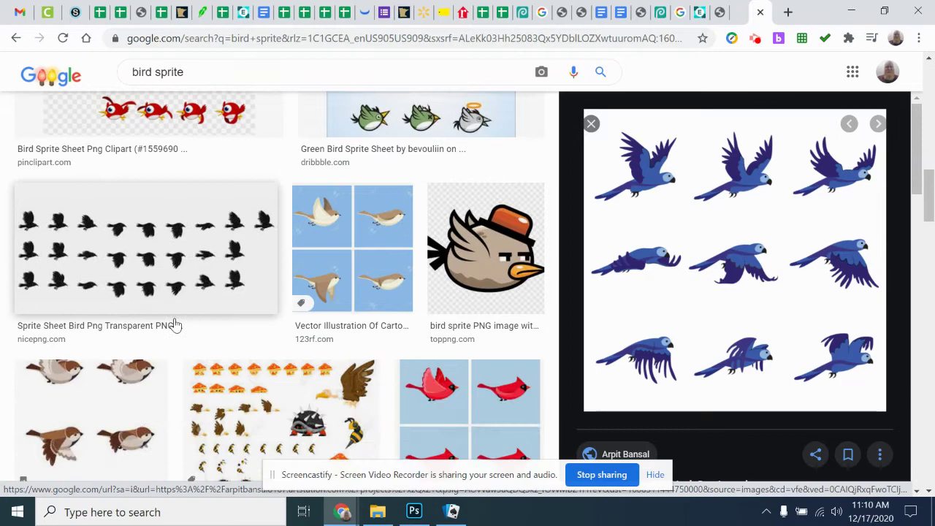
pyautogui.scroll(-1, 321, 292)
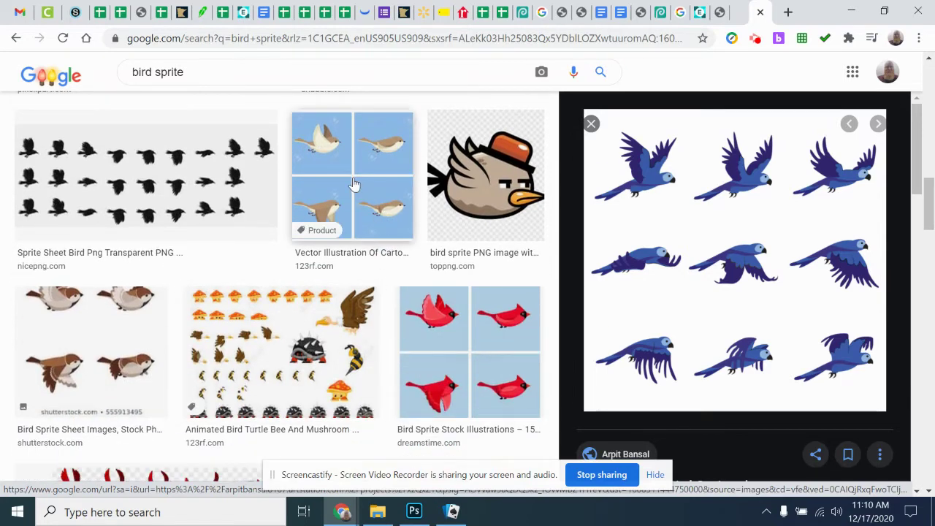
pyautogui.click(358, 184)
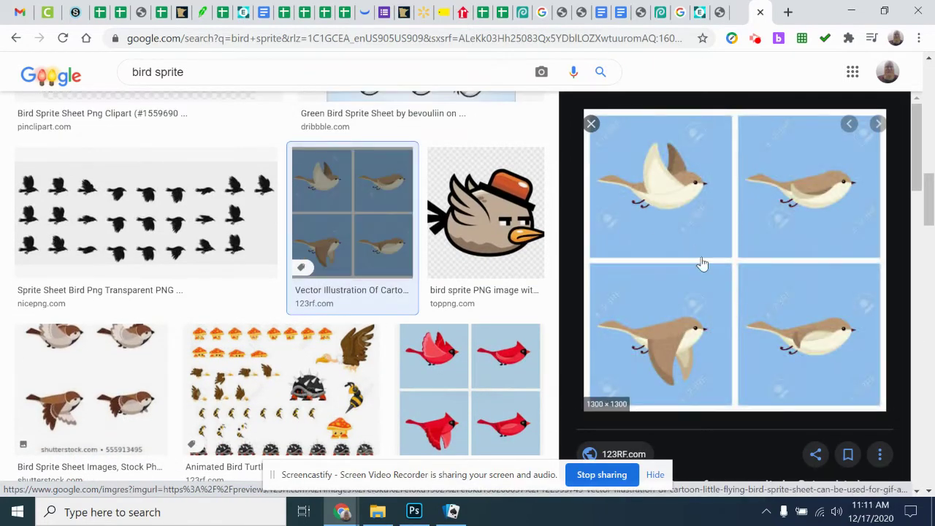
pyautogui.scroll(10, 299, 233)
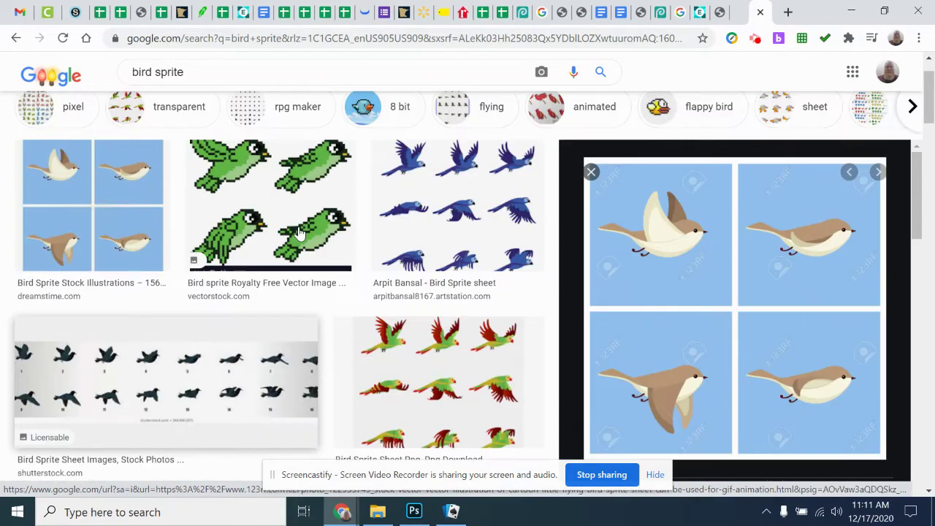
# Copy the dreamstime brown bird sprite sheet image.
pyautogui.click(93, 205)
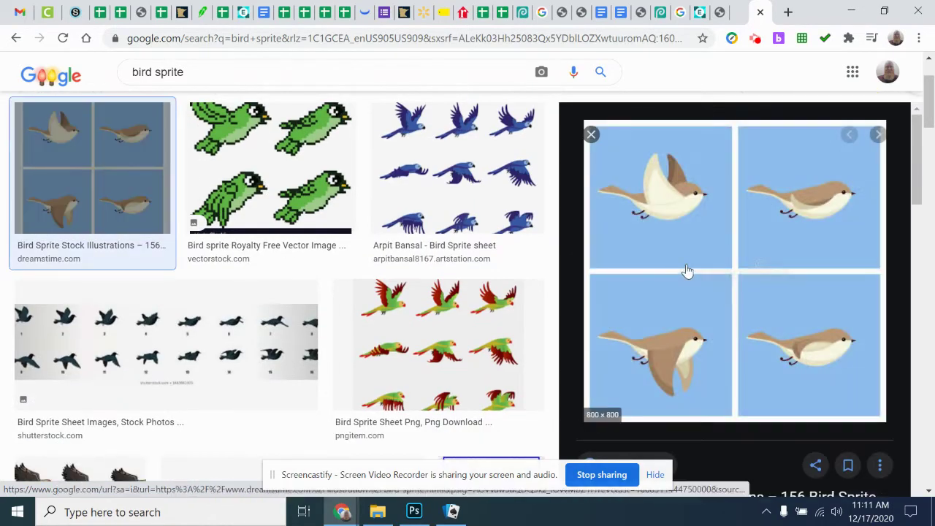
pyautogui.rightClick(699, 243)
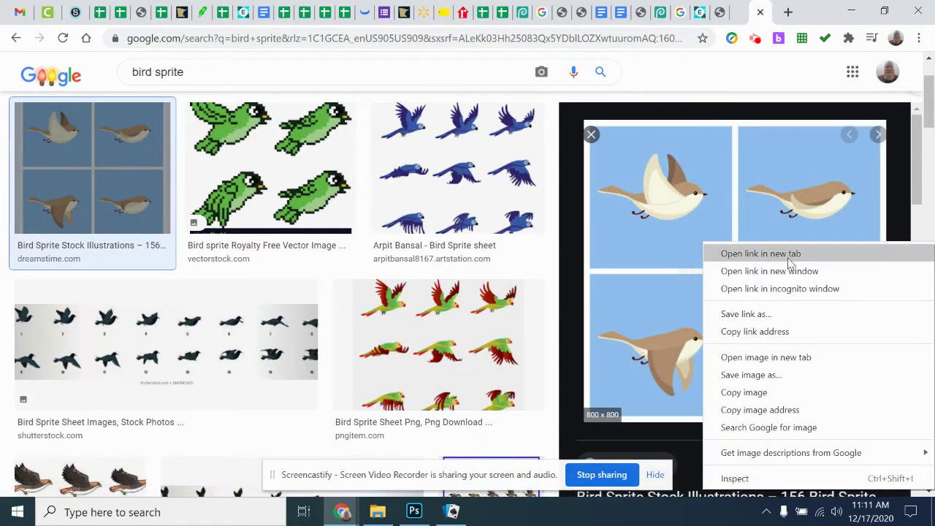
pyautogui.click(770, 393)
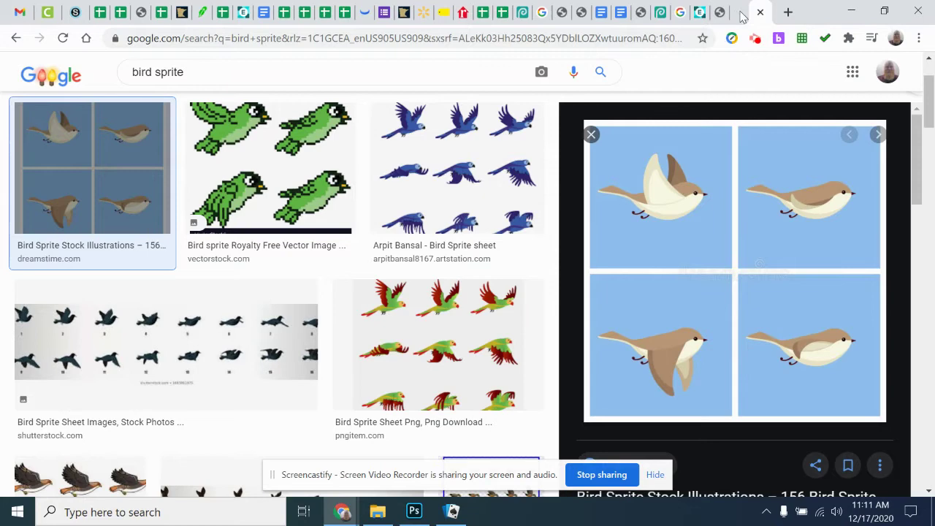
# Return to the bouncing ball project in Photopea and select the top layer, copy 28.
pyautogui.click(661, 12)
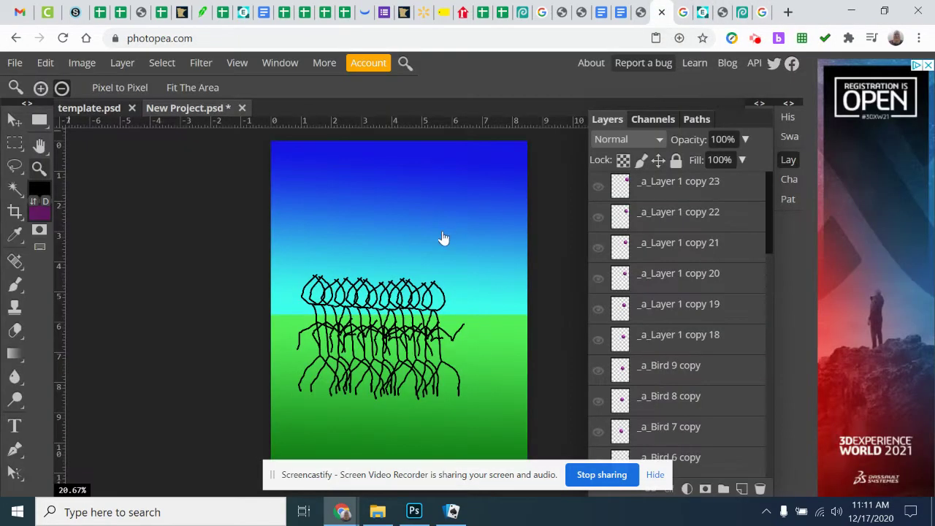
pyautogui.click(724, 12)
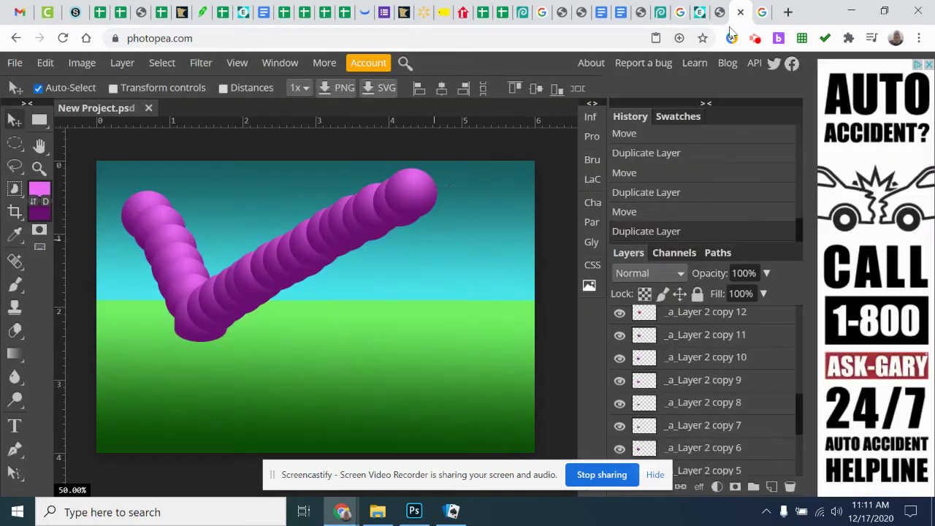
pyautogui.click(45, 63)
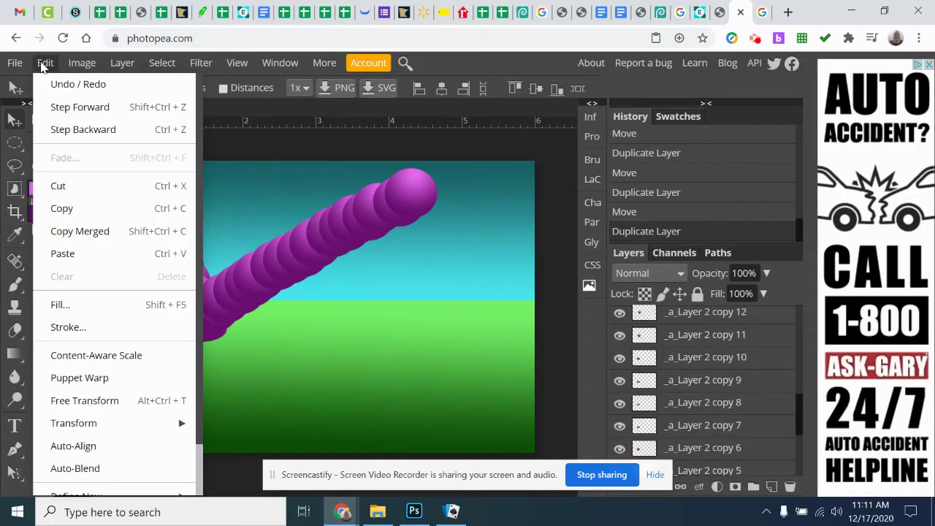
pyautogui.click(755, 343)
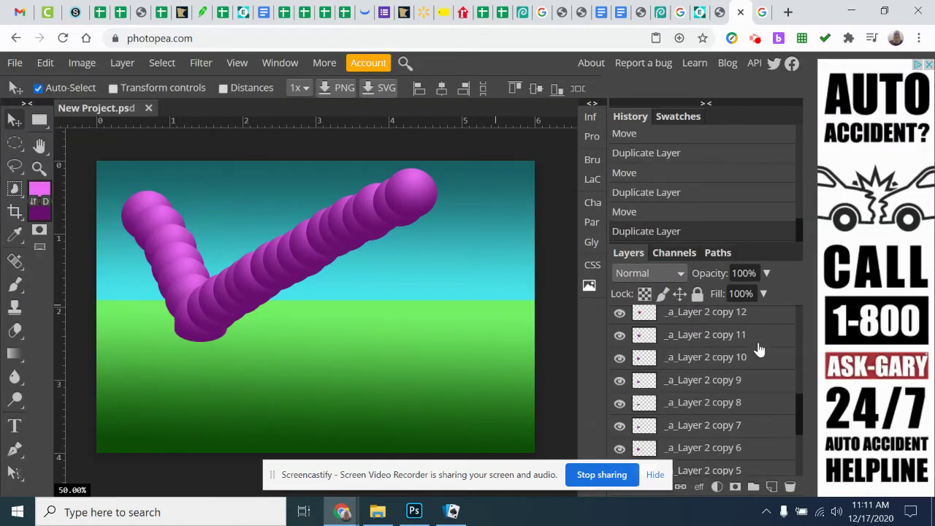
pyautogui.scroll(5, 756, 347)
pyautogui.click(759, 320)
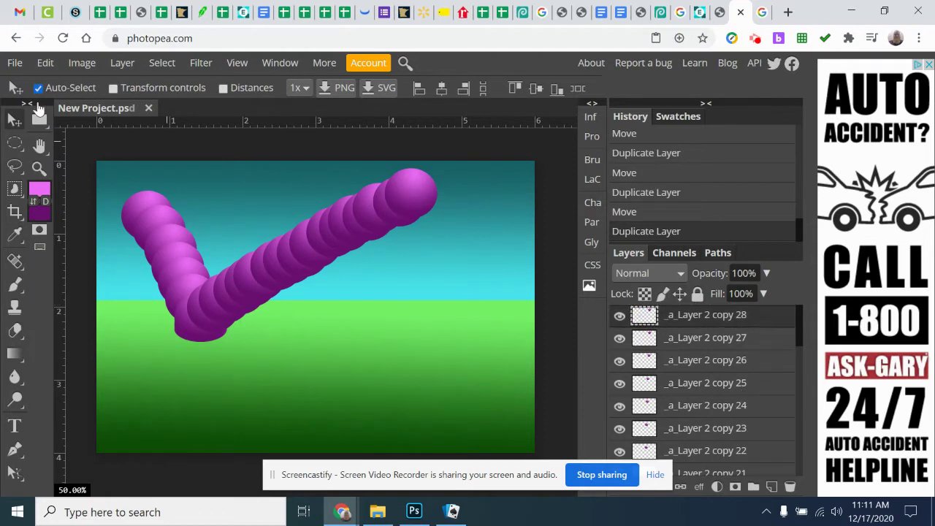
# Paste the bird sprite sheet as a new layer and shift it slightly right.
pyautogui.click(45, 64)
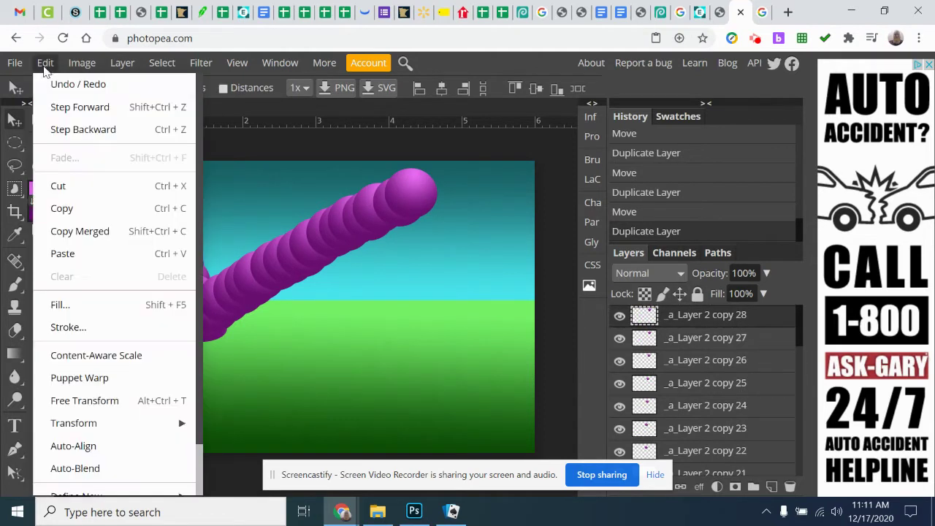
pyautogui.click(95, 253)
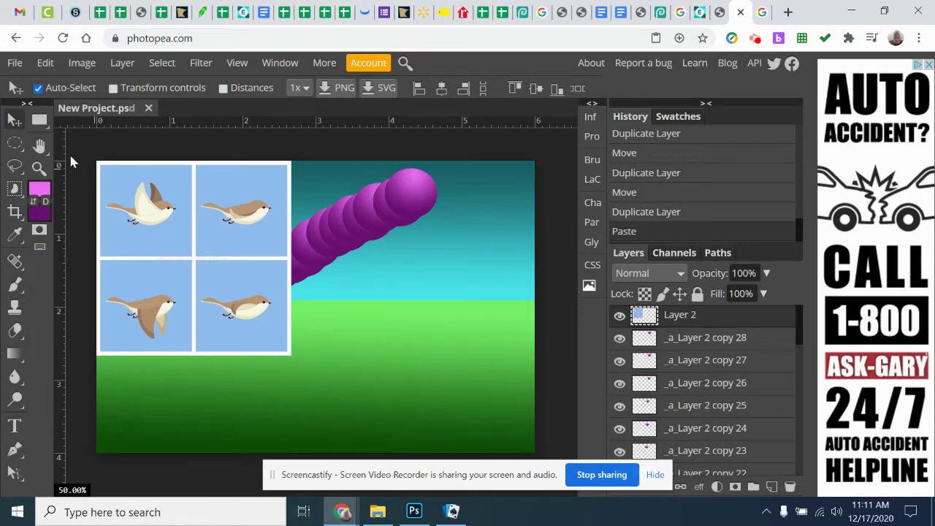
pyautogui.moveTo(146, 241); pyautogui.dragTo(171, 241)
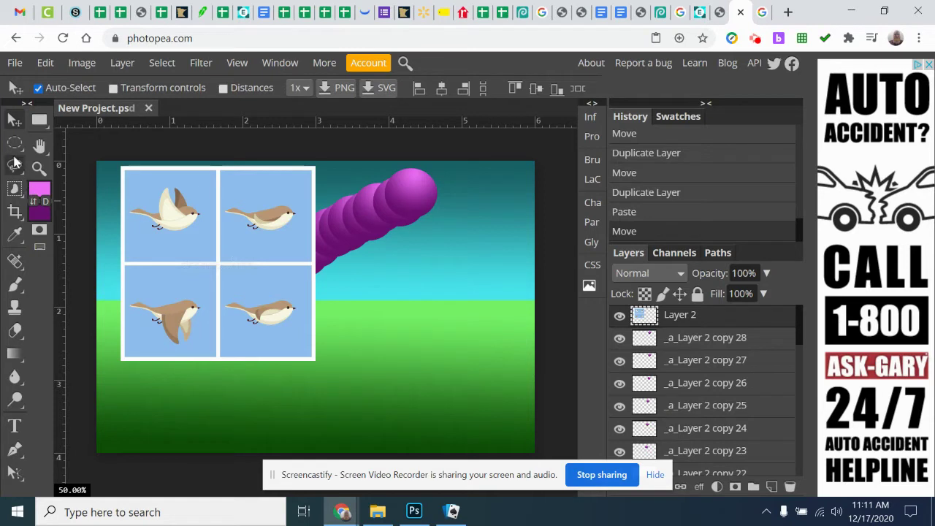
# Switch to the Magic Wand with a selection feather of 0 px.
pyautogui.rightClick(13, 191)
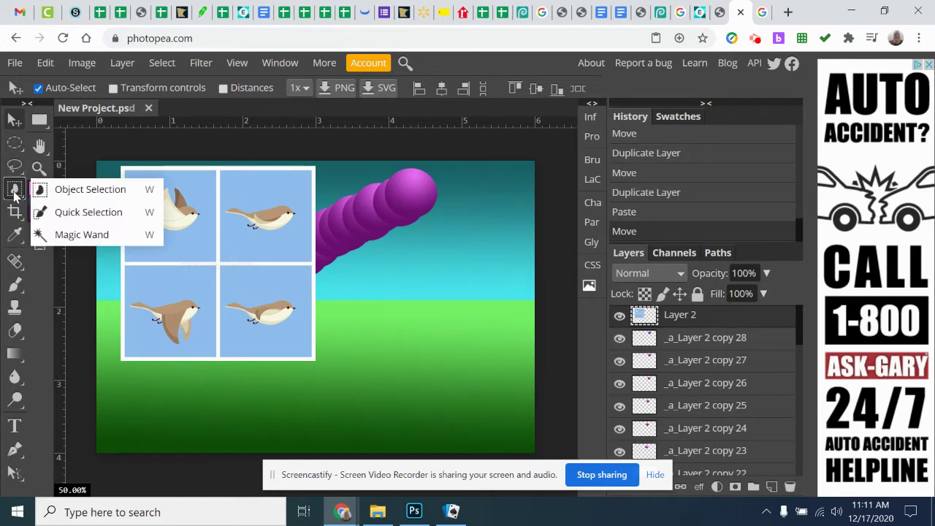
pyautogui.click(73, 234)
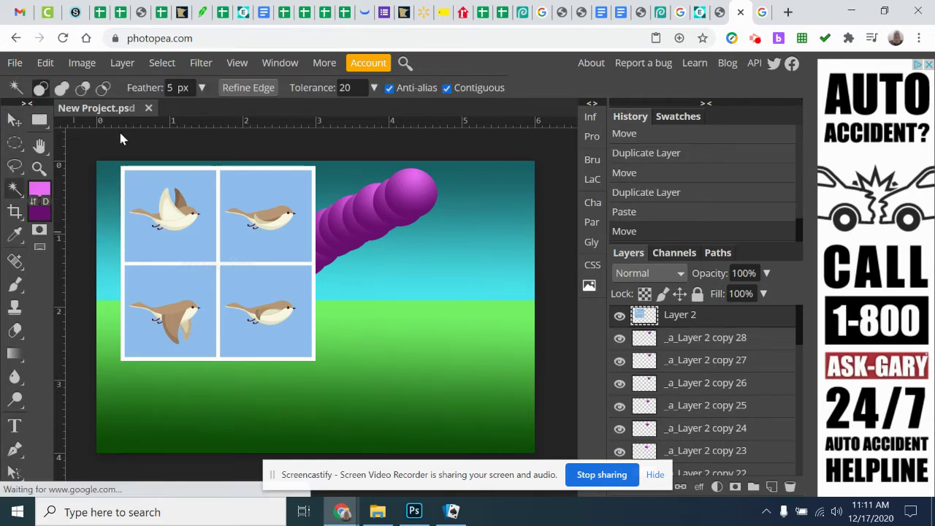
pyautogui.click(201, 87)
pyautogui.moveTo(149, 115); pyautogui.dragTo(133, 115)
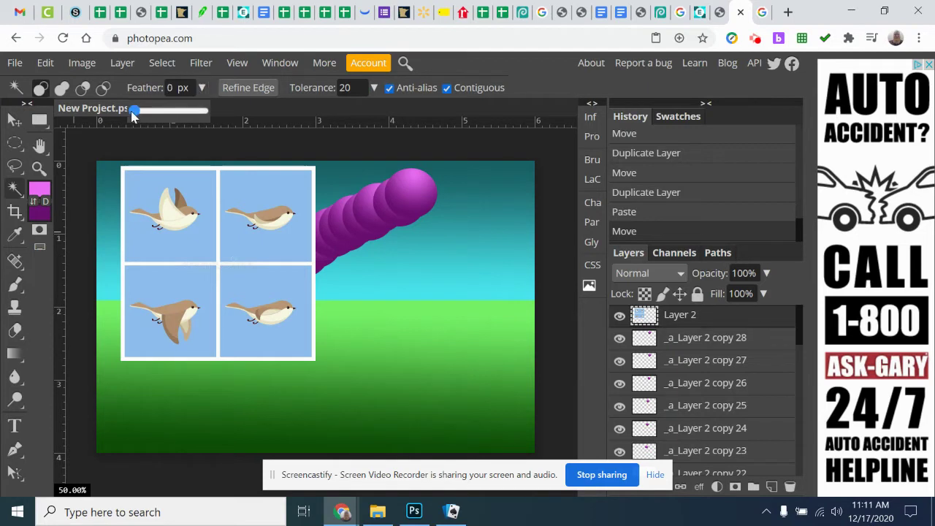
# Erase the blue backgrounds of all four bird cells.
pyautogui.click(194, 244)
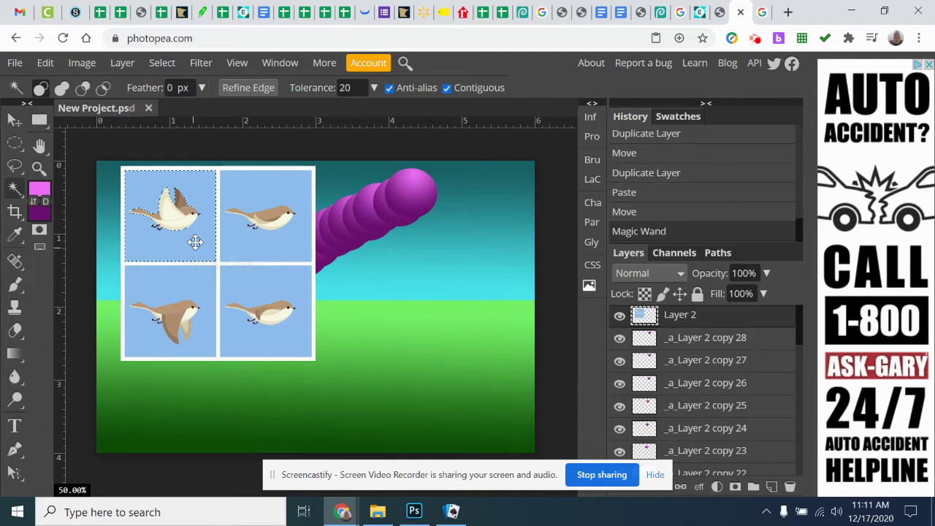
pyautogui.press('Delete')
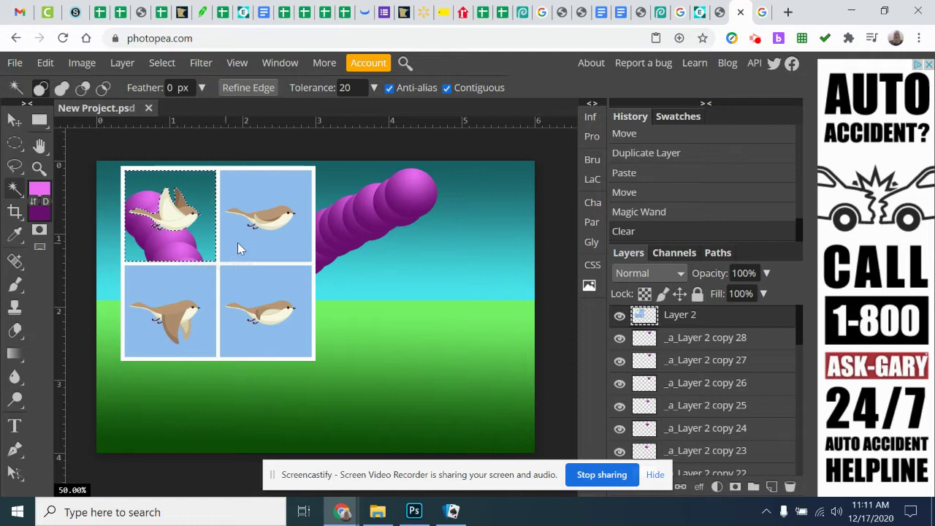
pyautogui.click(228, 252)
pyautogui.press('Delete')
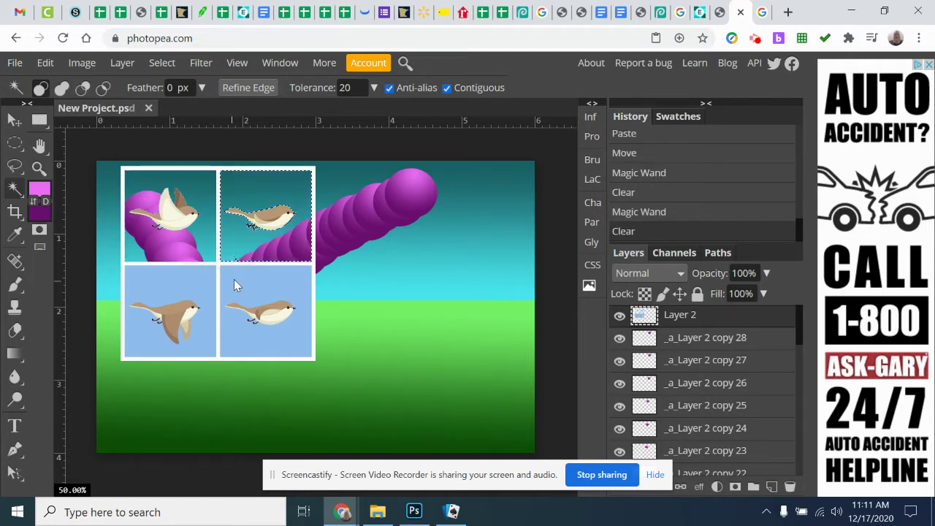
pyautogui.click(232, 321)
pyautogui.press('Delete')
pyautogui.click(175, 318)
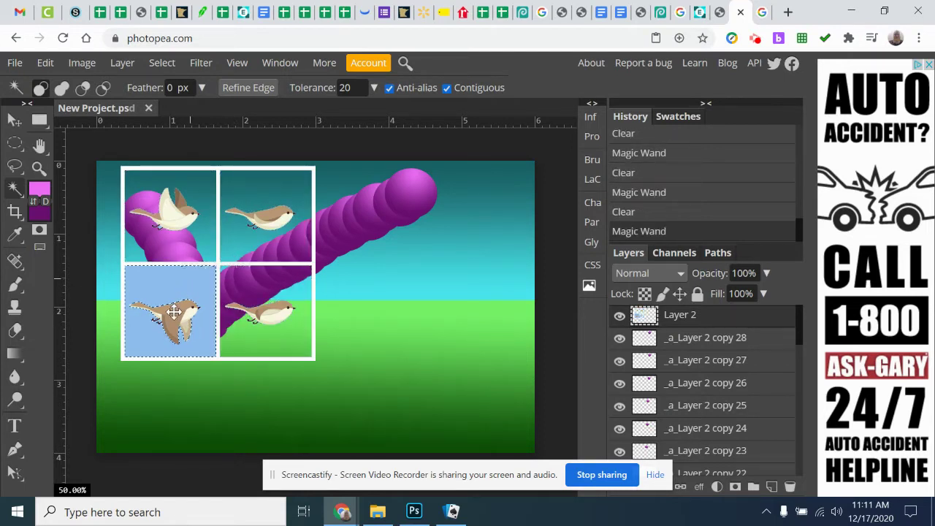
pyautogui.press('Delete')
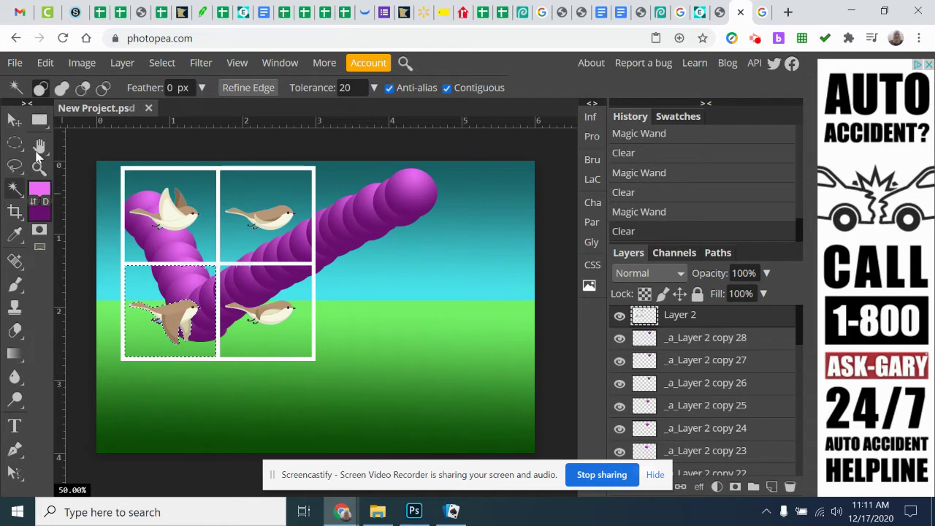
# With rectangular selections, erase the grid's left edge and top white bar.
pyautogui.rightClick(15, 142)
pyautogui.click(73, 144)
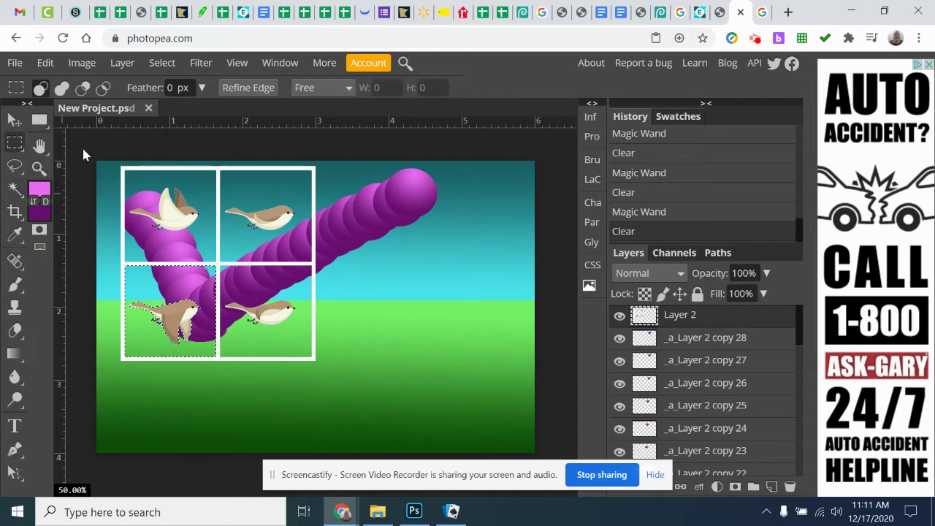
pyautogui.moveTo(103, 160); pyautogui.dragTo(124, 384)
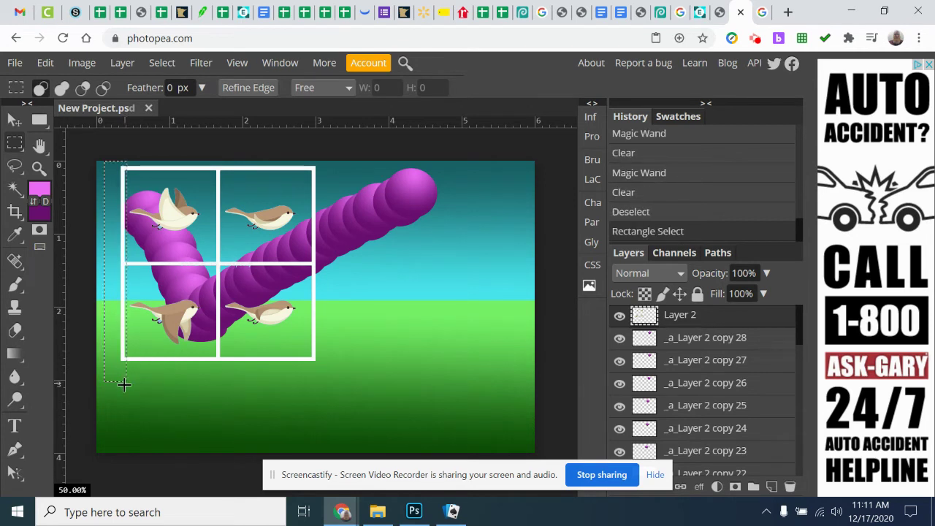
pyautogui.press('Delete')
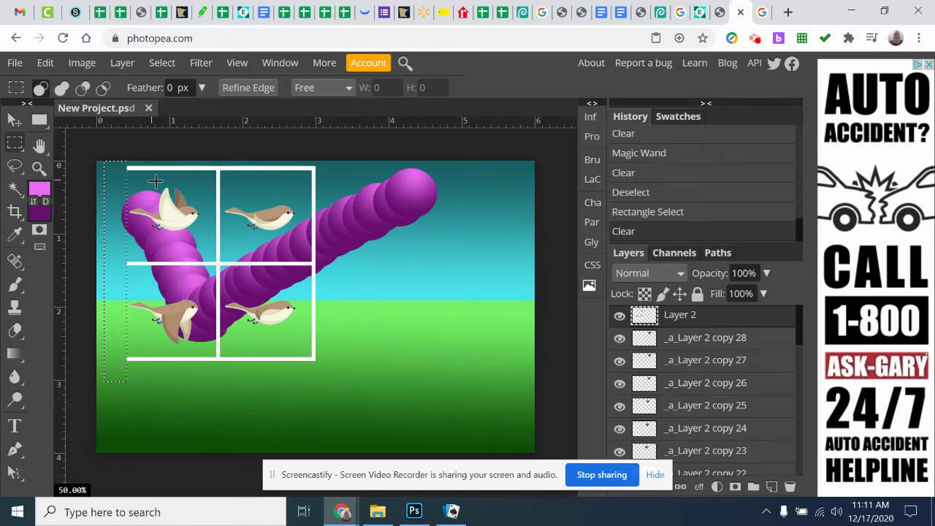
pyautogui.click(125, 165)
pyautogui.moveTo(117, 161); pyautogui.dragTo(334, 197)
pyautogui.press('Delete')
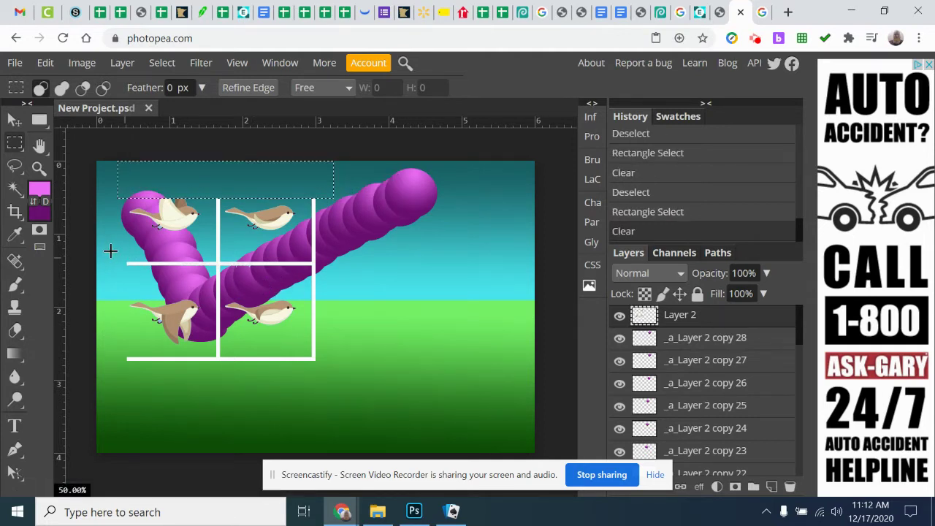
# Erase the middle horizontal, bottom, right and middle vertical white bars.
pyautogui.moveTo(110, 251); pyautogui.dragTo(334, 284)
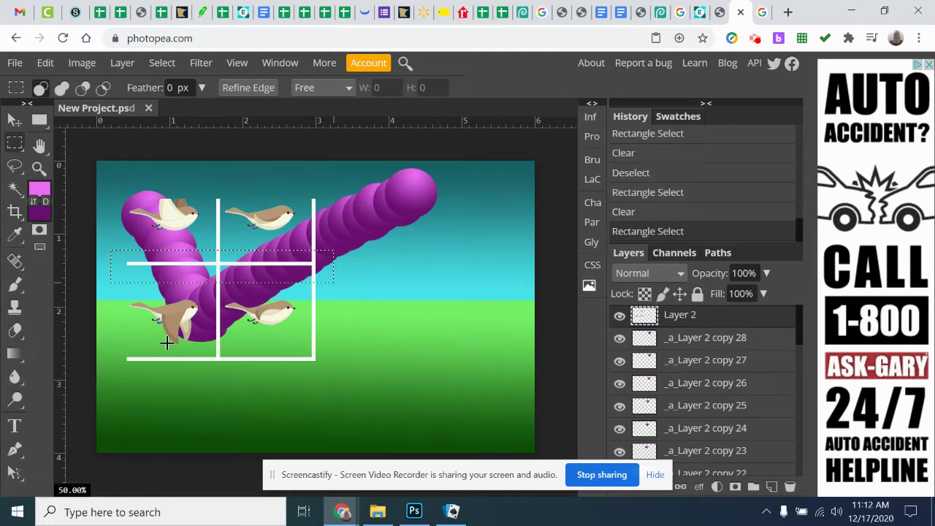
pyautogui.press('Delete')
pyautogui.moveTo(119, 352); pyautogui.dragTo(366, 393)
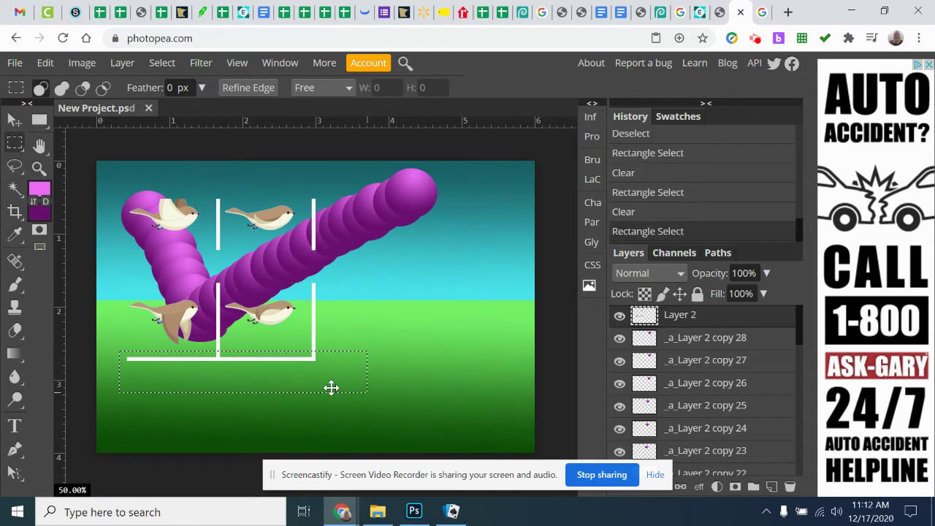
pyautogui.press('Delete')
pyautogui.moveTo(306, 185); pyautogui.dragTo(364, 362)
pyautogui.press('Delete')
pyautogui.moveTo(209, 195); pyautogui.dragTo(223, 363)
pyautogui.press('Delete')
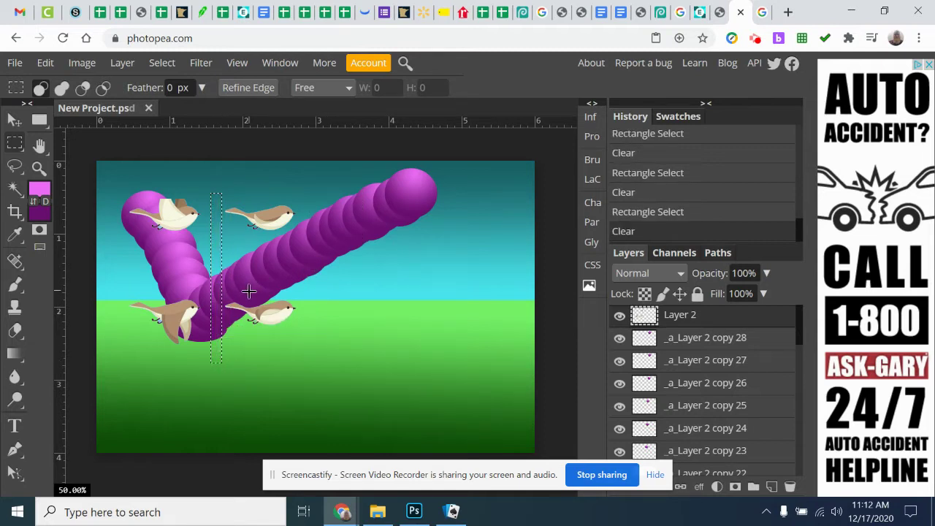
# Undo the last three grid-line erasures and clear the selection.
pyautogui.hotkey('ctrl', 'z')
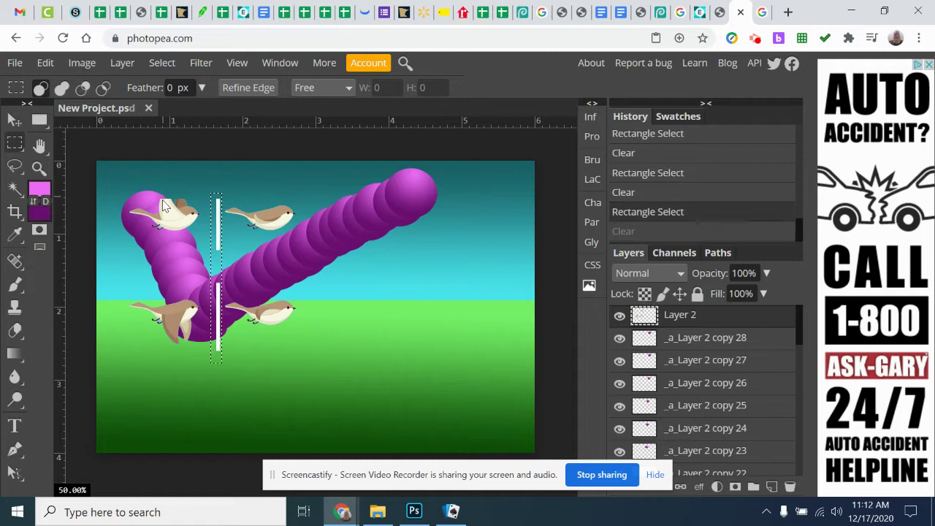
pyautogui.hotkey('ctrl', 'z')
pyautogui.hotkey('ctrl', 'z')
pyautogui.hotkey('ctrl', 'z')
pyautogui.hotkey('ctrl', 'z')
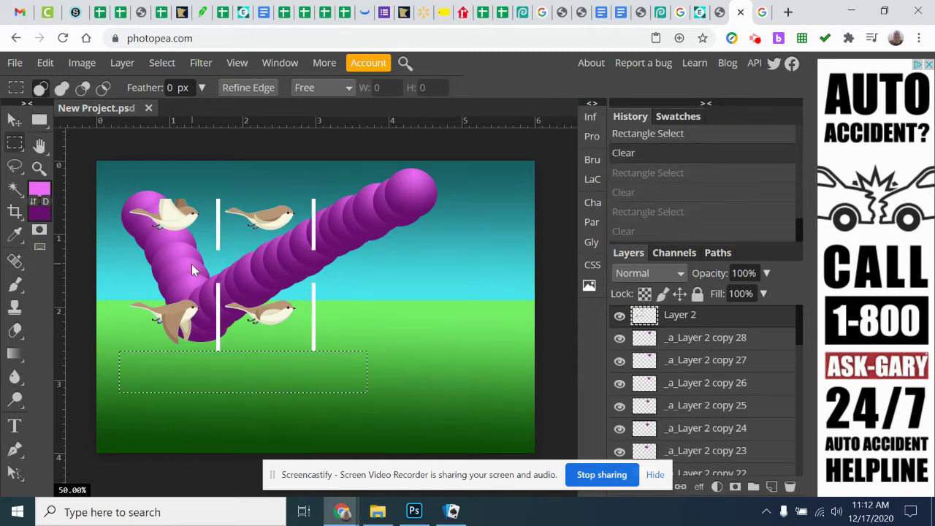
pyautogui.hotkey('ctrl', 'z')
pyautogui.hotkey('ctrl', 'z')
pyautogui.hotkey('ctrl', 'z')
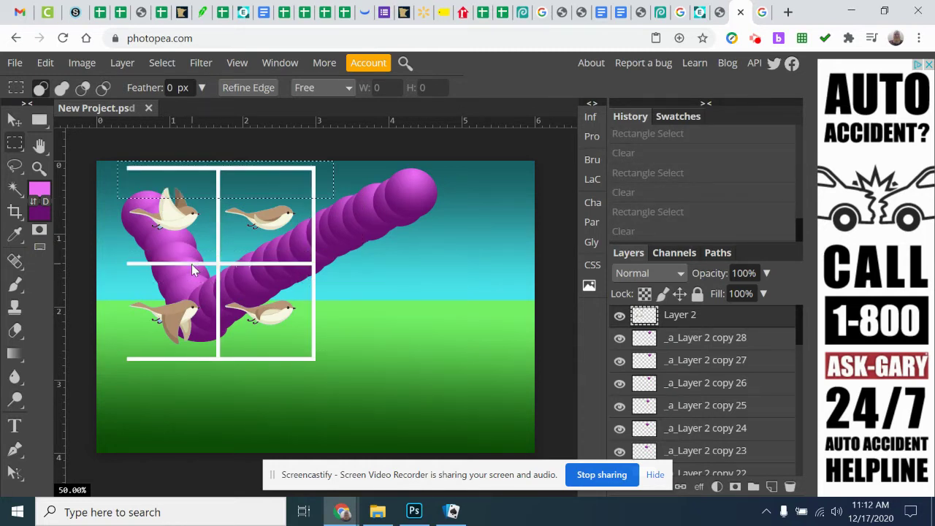
pyautogui.moveTo(141, 170); pyautogui.dragTo(122, 173)
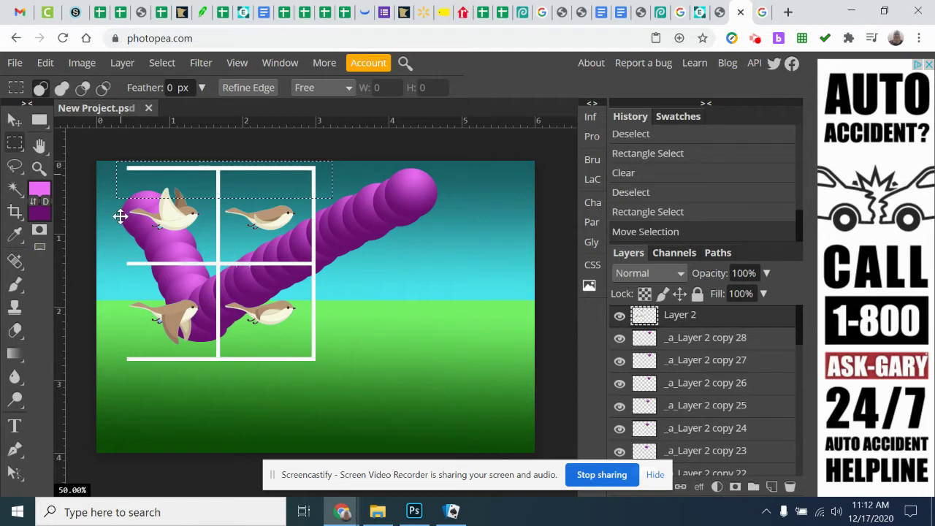
pyautogui.click(382, 248)
pyautogui.click(192, 179)
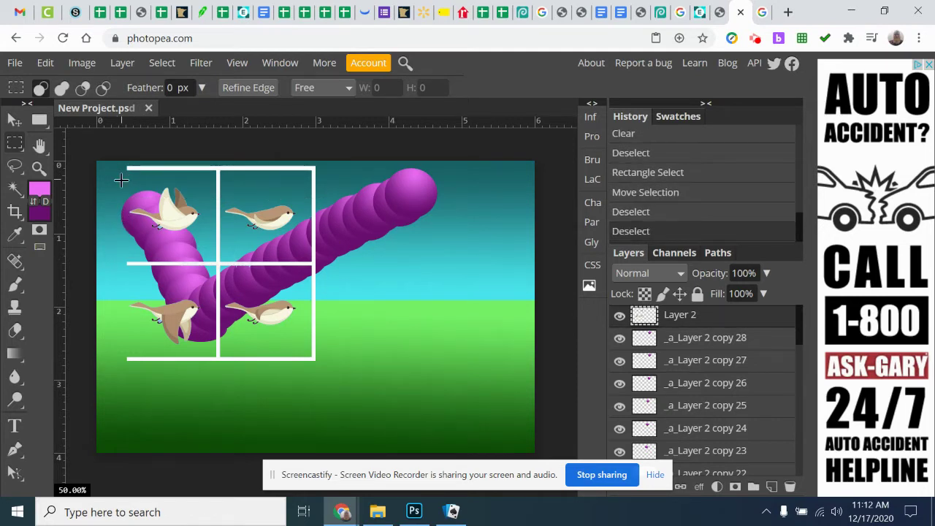
# Erase the top, right and bottom grid lines again.
pyautogui.moveTo(121, 179); pyautogui.dragTo(329, 364)
pyautogui.press('Delete')
pyautogui.click(334, 202)
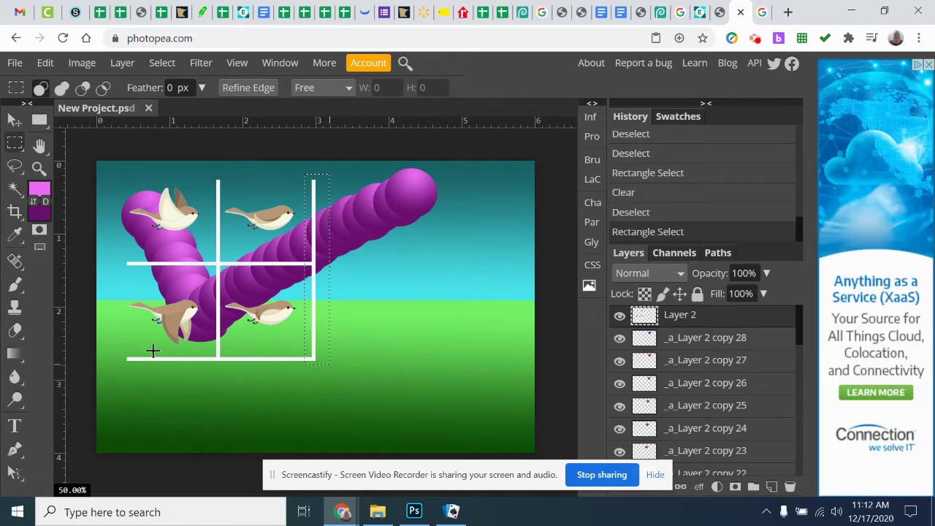
pyautogui.press('Delete')
pyautogui.moveTo(117, 355); pyautogui.dragTo(325, 378)
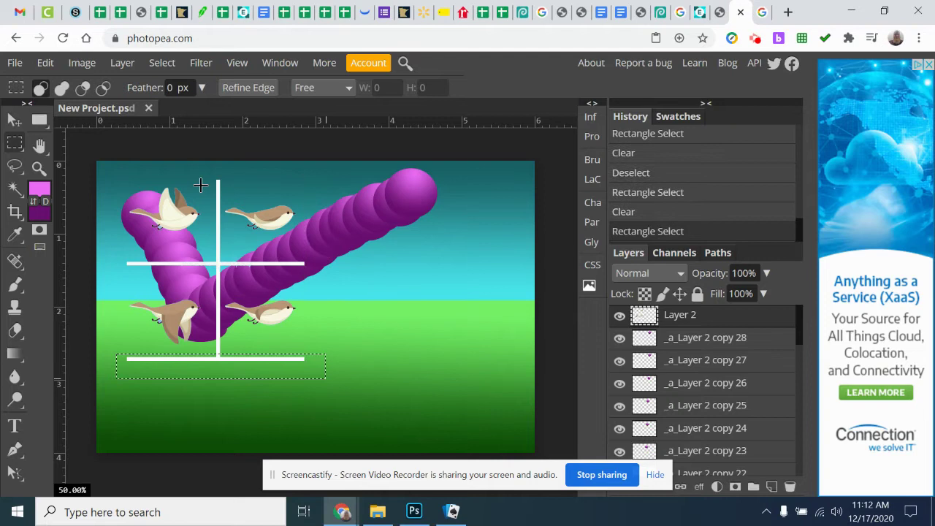
pyautogui.press('Delete')
# Erase the middle vertical and middle horizontal grid lines, then deselect.
pyautogui.moveTo(206, 174); pyautogui.dragTo(224, 361)
pyautogui.press('Delete')
pyautogui.moveTo(121, 256); pyautogui.dragTo(306, 305)
pyautogui.press('Delete')
pyautogui.click(115, 182)
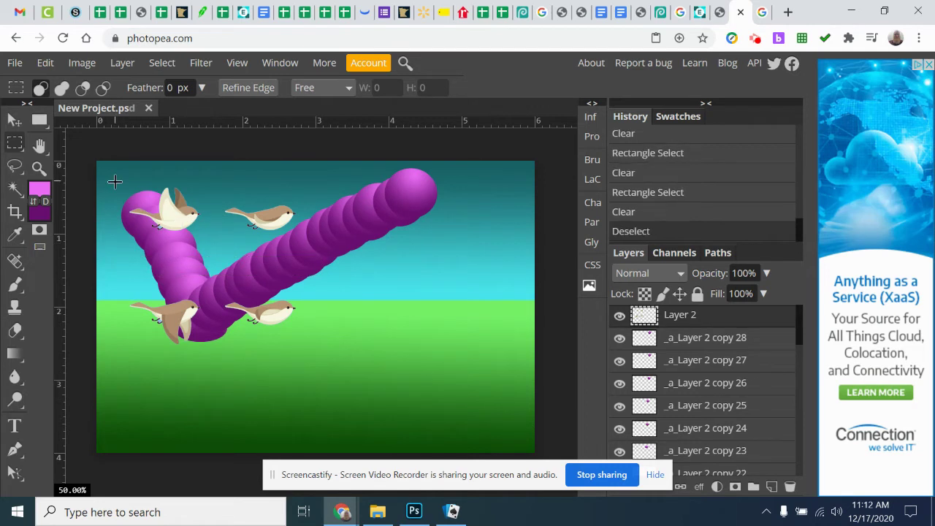
# Cut the top-left bird from the sheet and paste it onto a new layer.
pyautogui.moveTo(115, 181); pyautogui.dragTo(207, 244)
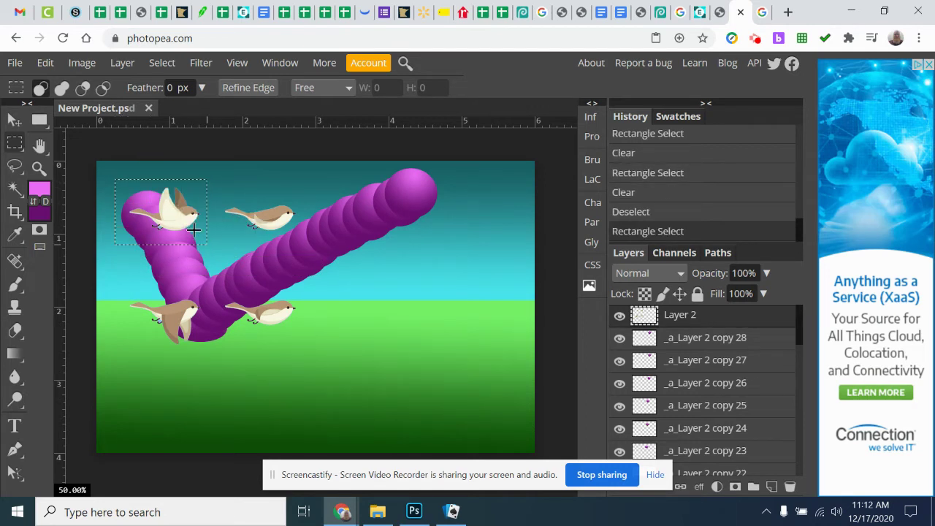
pyautogui.click(46, 64)
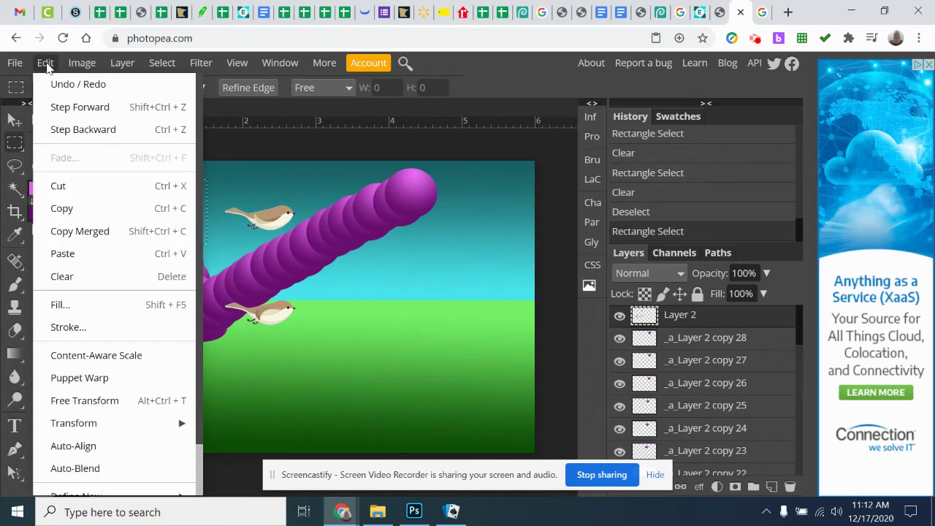
pyautogui.click(76, 187)
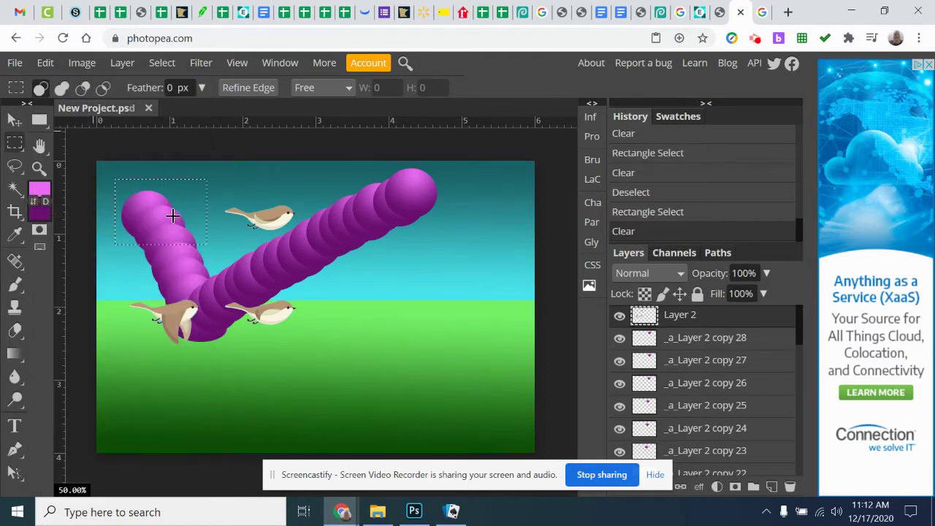
pyautogui.click(49, 65)
pyautogui.click(65, 253)
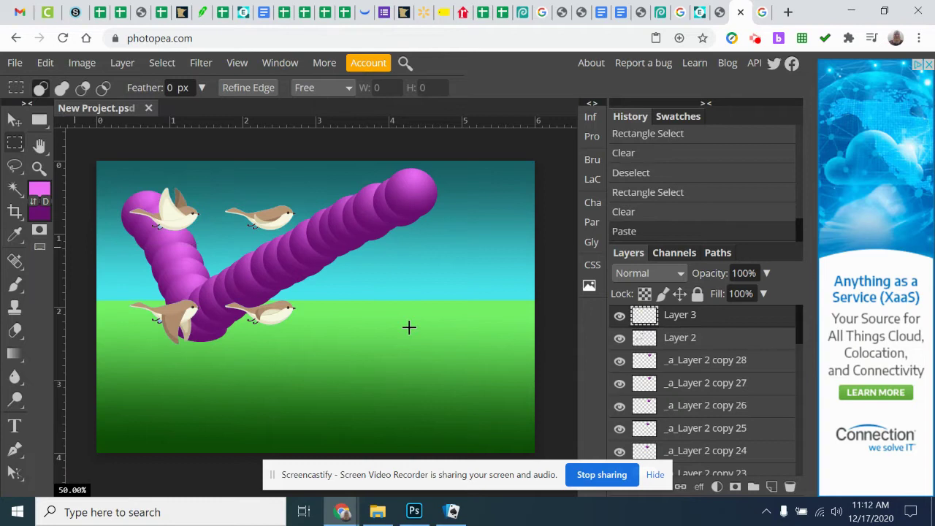
# Rename the new bird layer to Bird 1.
pyautogui.doubleClick(681, 320)
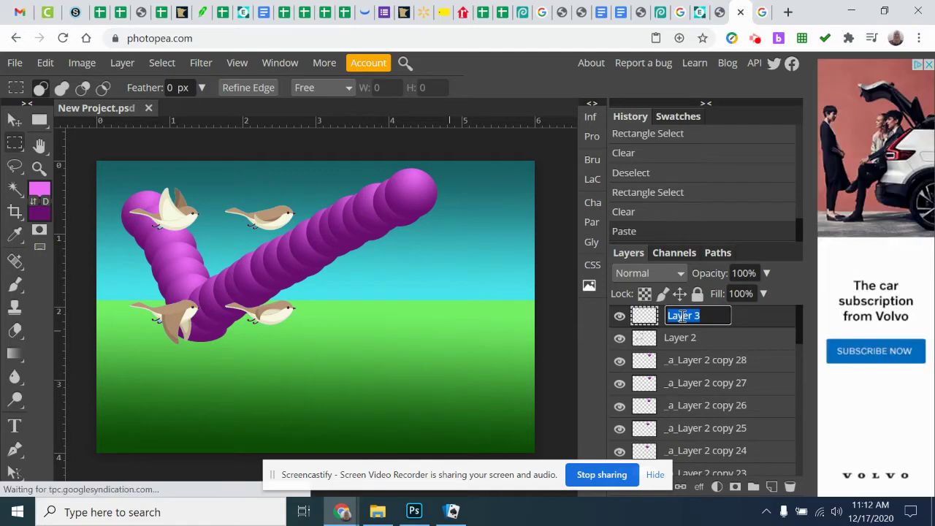
pyautogui.write('Bird 1')
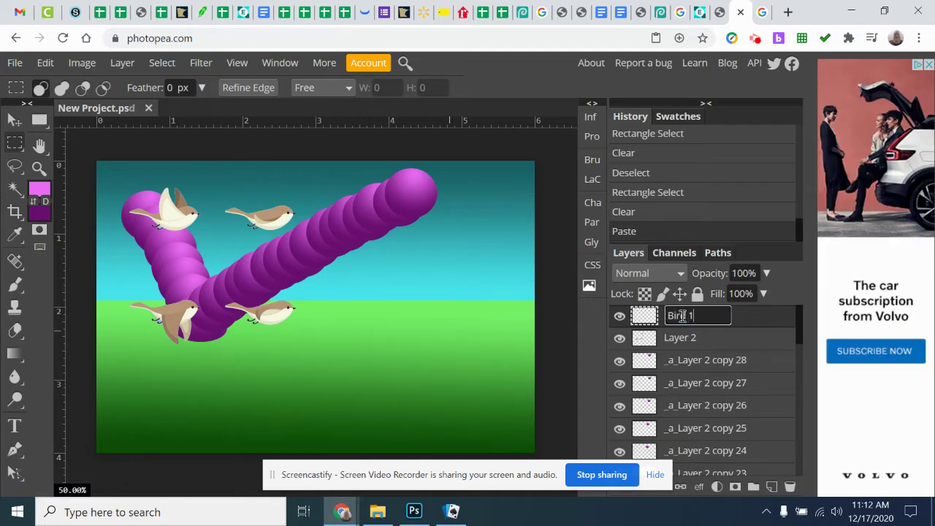
pyautogui.press('Return')
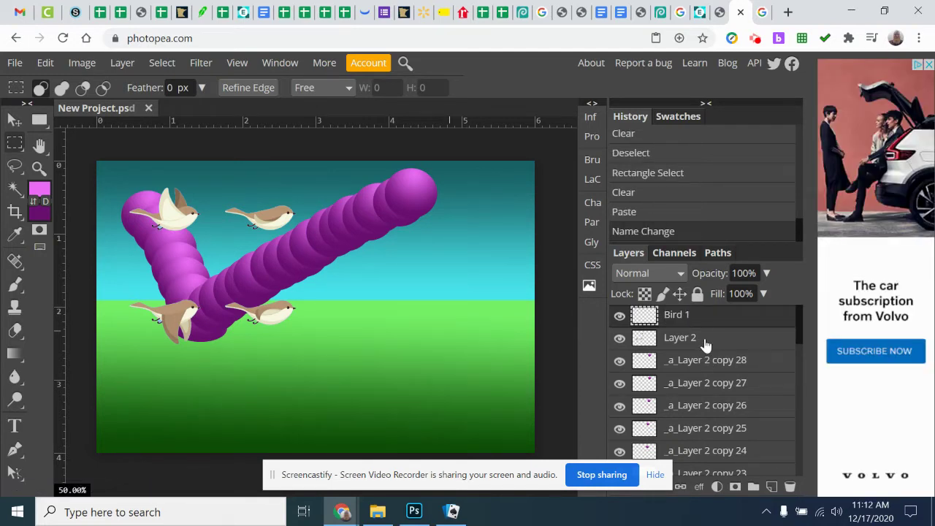
# Move the upper-right bird to its own layer named Bird 2, placed above Bird 1.
pyautogui.click(703, 343)
pyautogui.moveTo(217, 197); pyautogui.dragTo(301, 240)
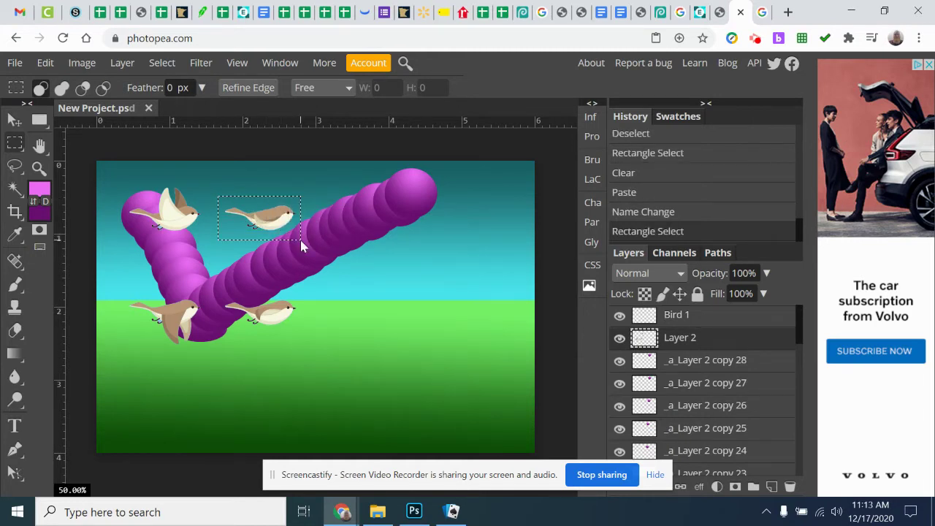
pyautogui.press('Delete')
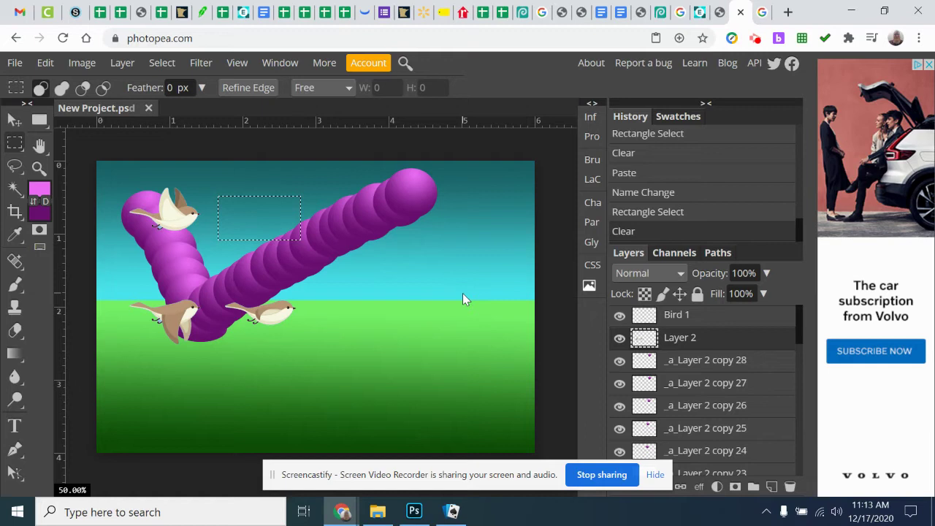
pyautogui.hotkey('ctrl', 'v')
pyautogui.doubleClick(680, 338)
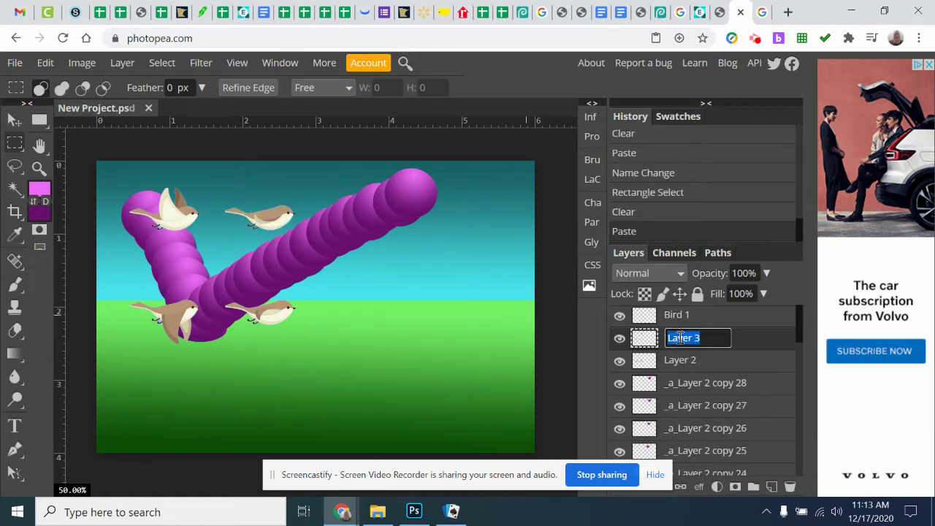
pyautogui.write('Bird 2')
pyautogui.press('Return')
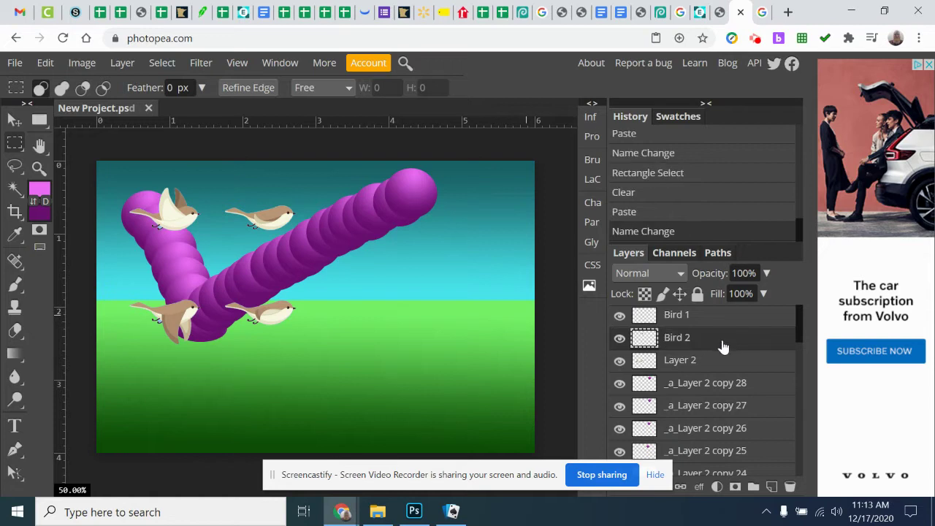
pyautogui.moveTo(721, 338); pyautogui.dragTo(715, 320)
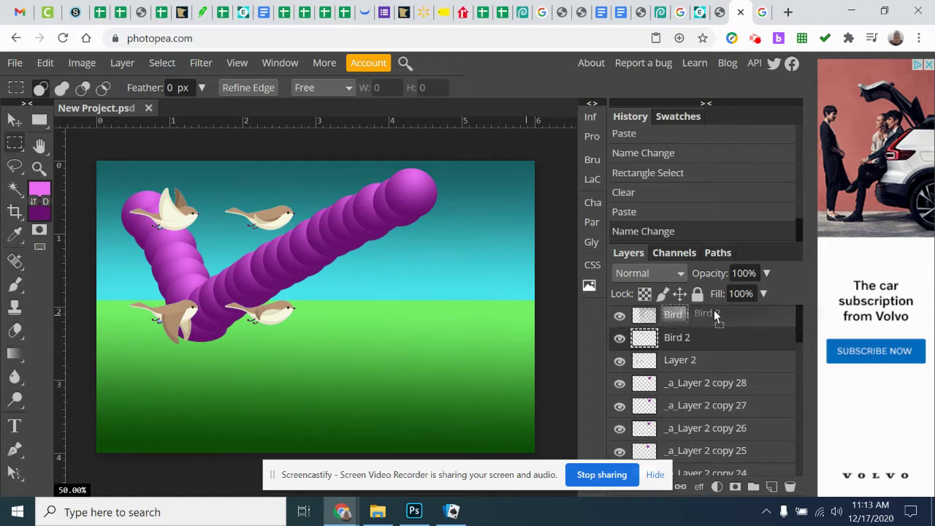
pyautogui.moveTo(714, 314); pyautogui.dragTo(715, 336)
# Move the lower-left bird to its own layer named Bird 3.
pyautogui.click(685, 366)
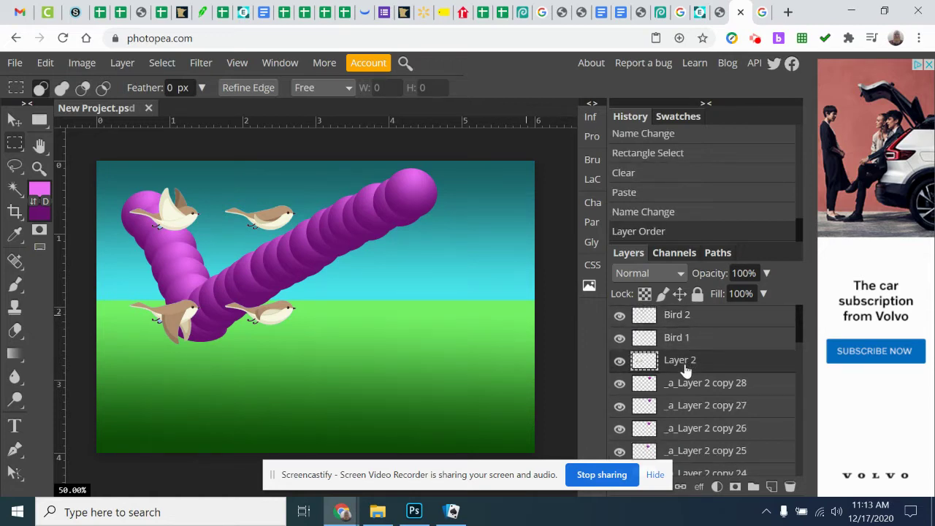
pyautogui.moveTo(118, 282); pyautogui.dragTo(207, 352)
pyautogui.press('Delete')
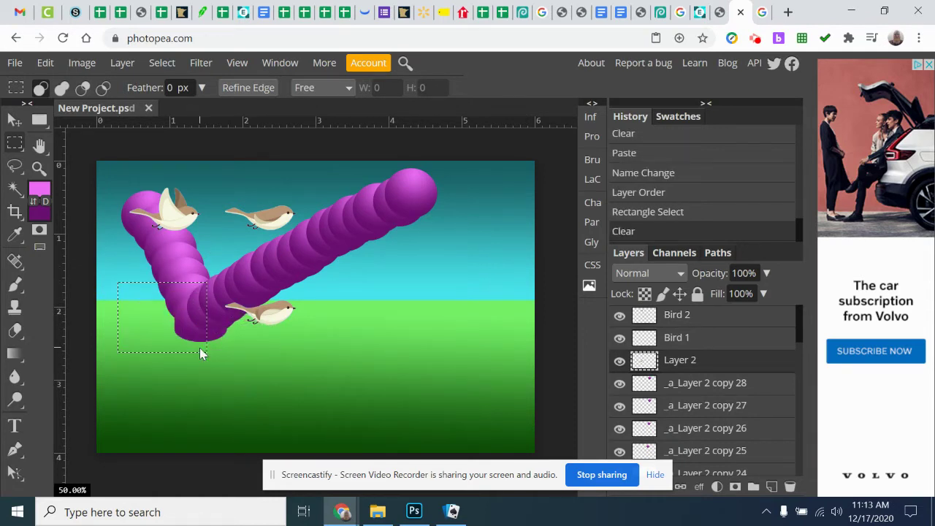
pyautogui.hotkey('ctrl', 'v')
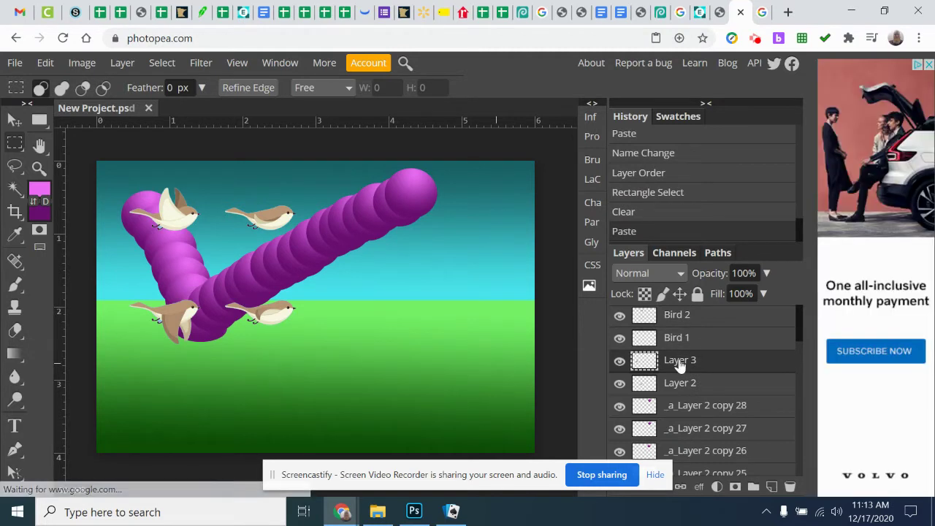
pyautogui.doubleClick(687, 363)
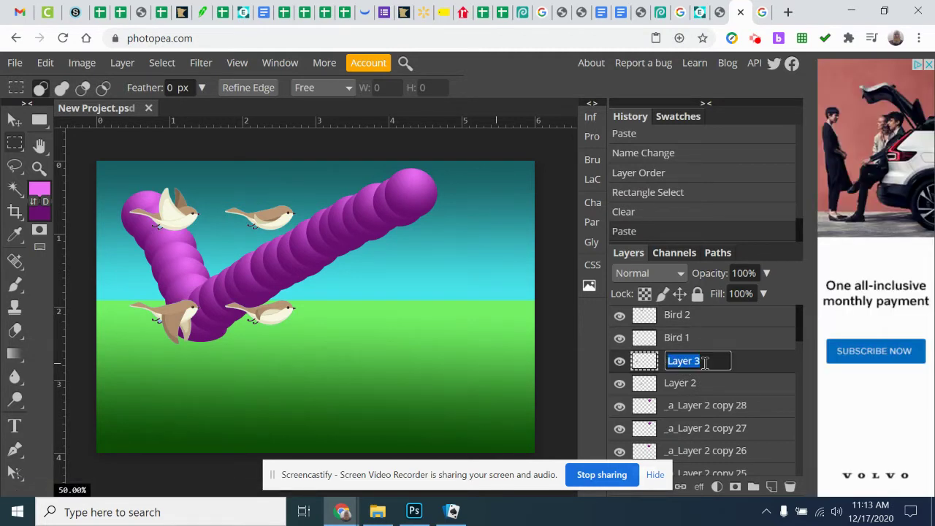
pyautogui.write('Bird')
pyautogui.press('Return')
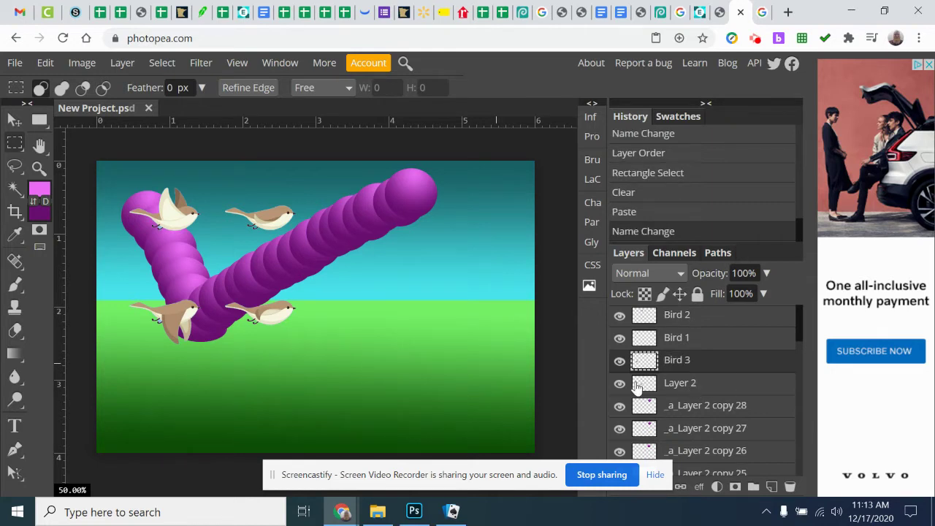
# Rename Layer 2, holding the last bird, to Bird 4.
pyautogui.click(619, 385)
pyautogui.click(621, 384)
pyautogui.click(672, 388)
pyautogui.doubleClick(677, 384)
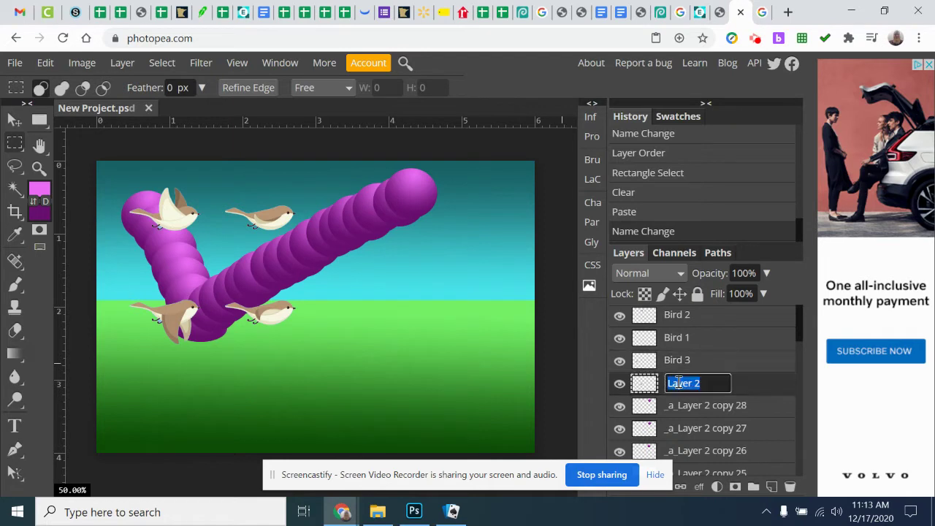
pyautogui.write('Bird 4')
pyautogui.press('Return')
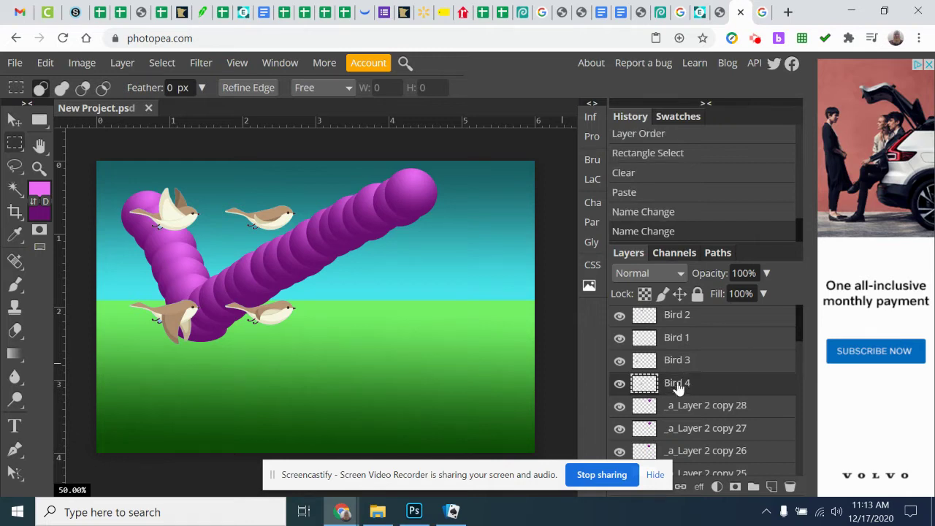
# Drag Bird 3 and then Bird 4 to the top of the Layers panel.
pyautogui.click(704, 363)
pyautogui.moveTo(703, 363); pyautogui.dragTo(694, 315)
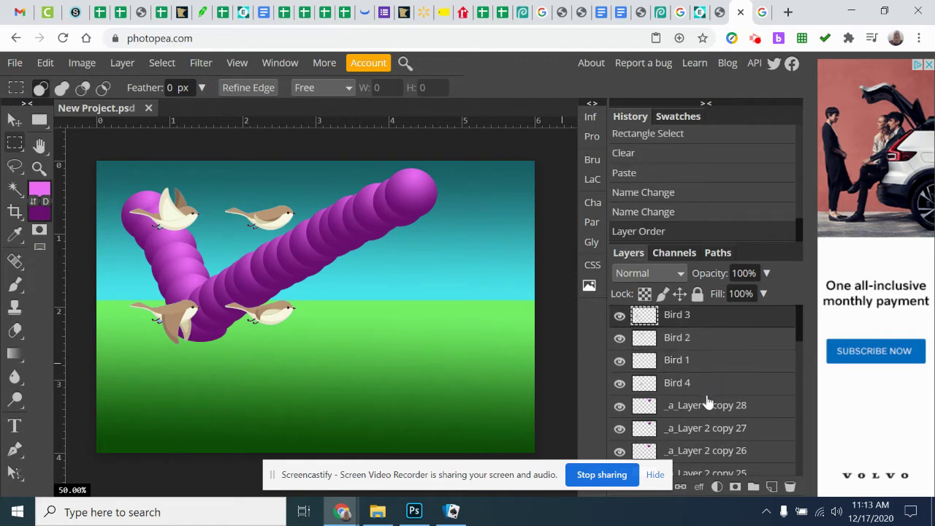
pyautogui.moveTo(706, 388); pyautogui.dragTo(702, 317)
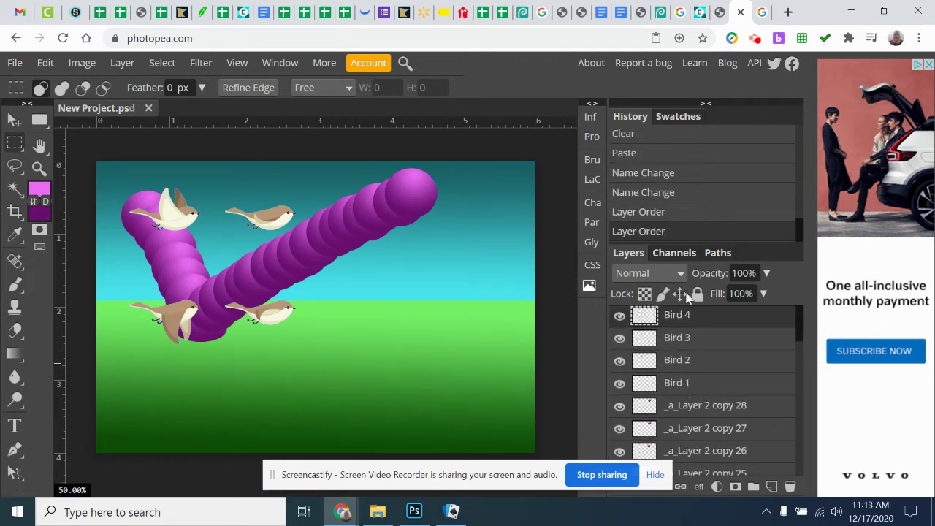
# Stack all four birds together at the canvas's top-left edge.
pyautogui.click(15, 119)
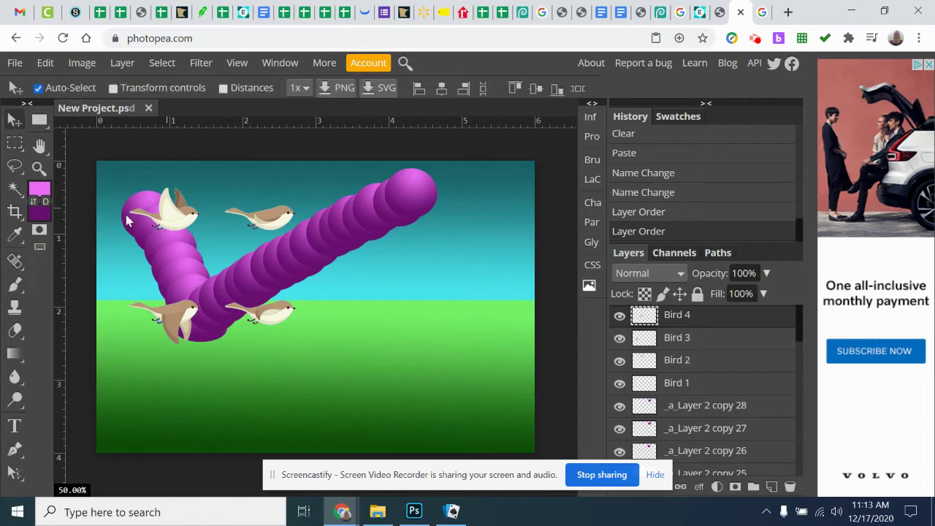
pyautogui.moveTo(154, 217); pyautogui.dragTo(103, 220)
pyautogui.moveTo(272, 223); pyautogui.dragTo(119, 218)
pyautogui.moveTo(184, 303); pyautogui.dragTo(165, 201)
pyautogui.moveTo(268, 316); pyautogui.dragTo(166, 212)
pyautogui.click(108, 220)
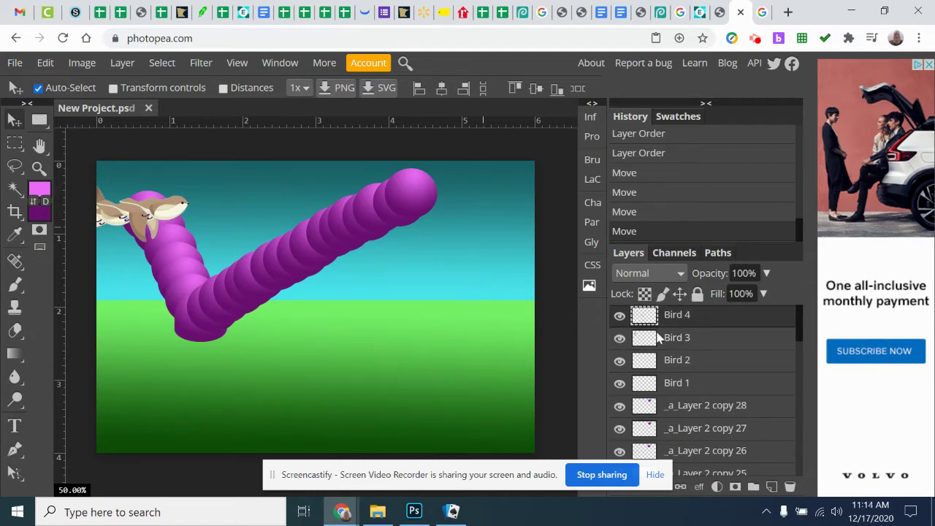
pyautogui.click(706, 383)
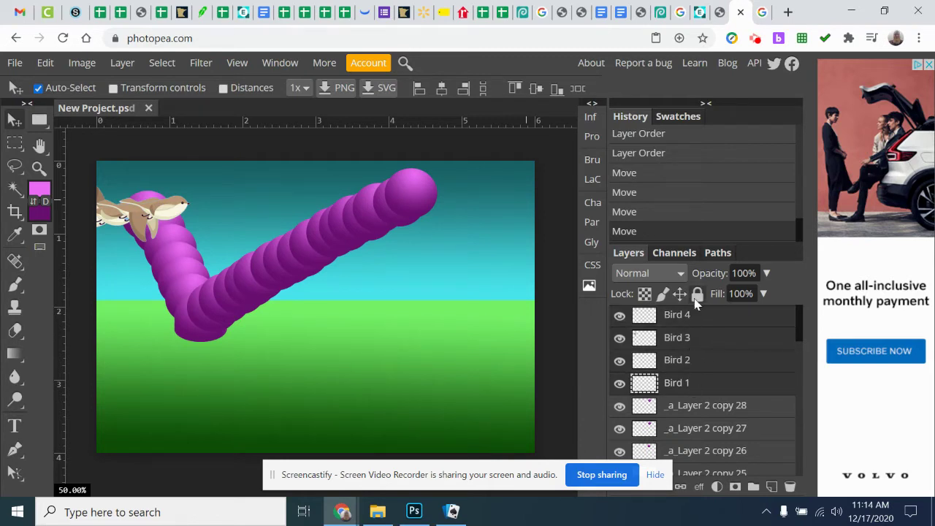
# Duplicate the four bird layers twice, shifting each new set right along the top.
pyautogui.rightClick(709, 340)
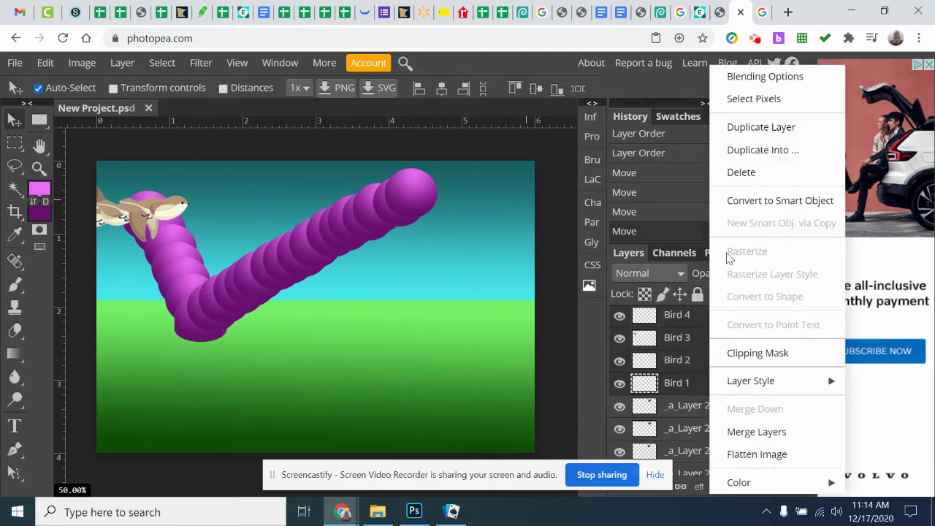
pyautogui.click(754, 132)
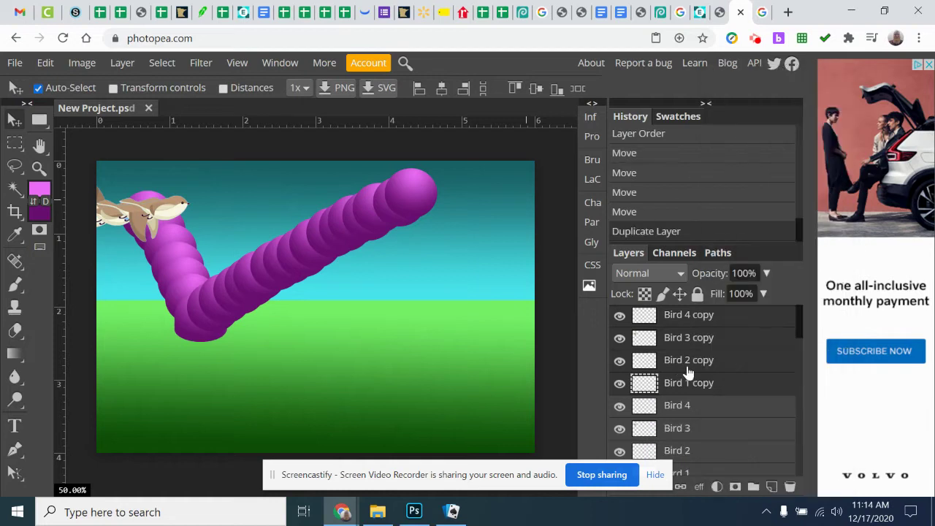
pyautogui.scroll(-1, 703, 413)
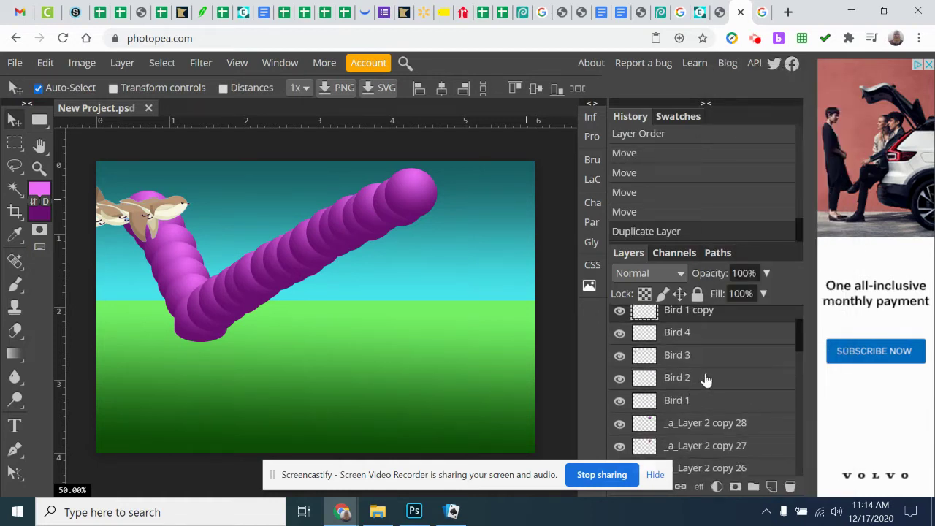
pyautogui.scroll(1, 706, 387)
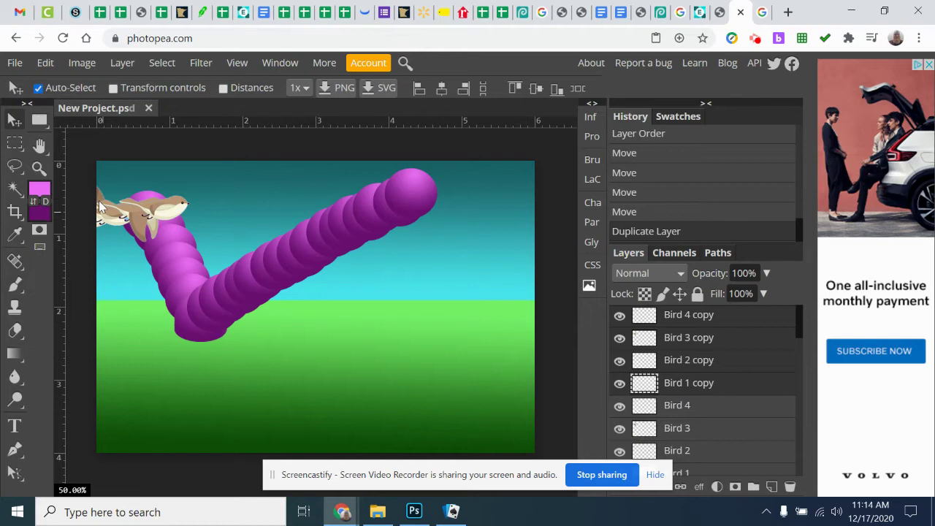
pyautogui.moveTo(146, 213); pyautogui.dragTo(240, 220)
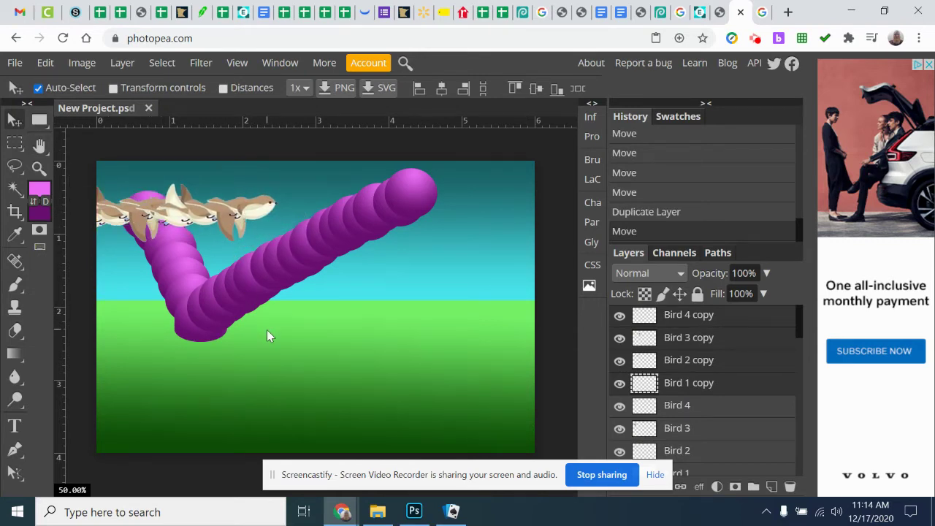
pyautogui.rightClick(754, 319)
pyautogui.click(800, 127)
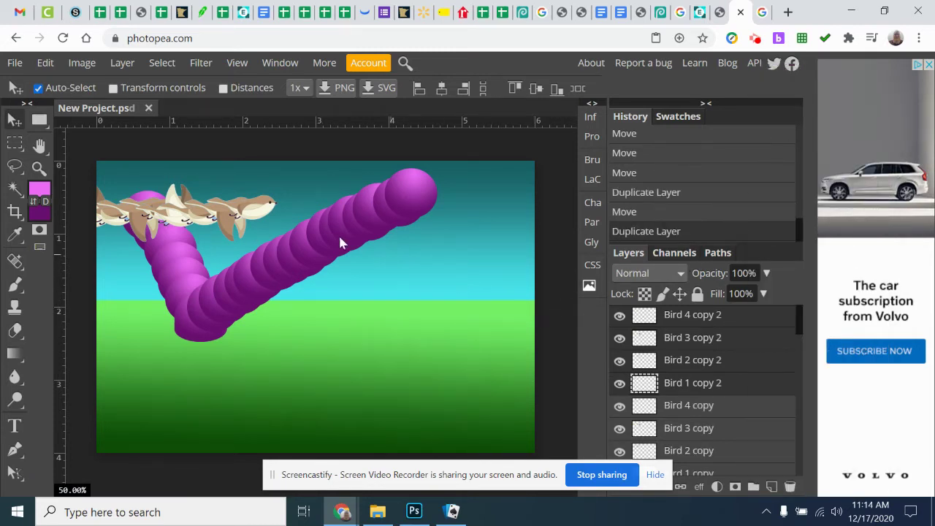
pyautogui.moveTo(238, 221); pyautogui.dragTo(326, 213)
# Add third and fourth bird copy sets, the last reaching the canvas's right edge.
pyautogui.rightClick(736, 328)
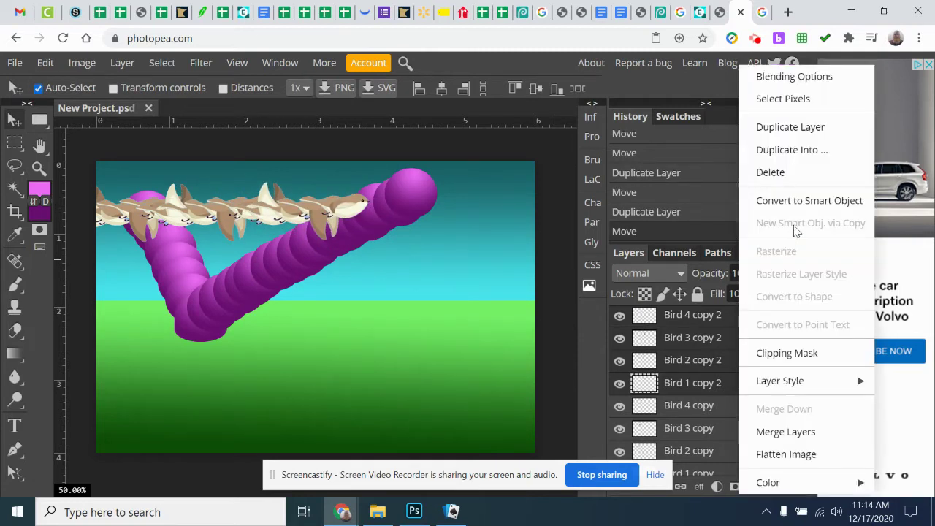
pyautogui.click(787, 129)
pyautogui.moveTo(361, 212); pyautogui.dragTo(459, 213)
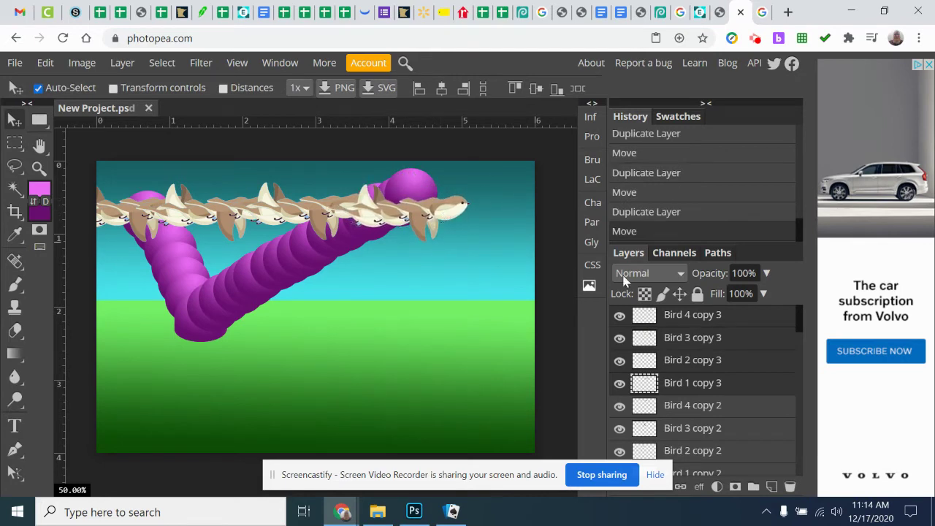
pyautogui.rightClick(751, 333)
pyautogui.click(786, 130)
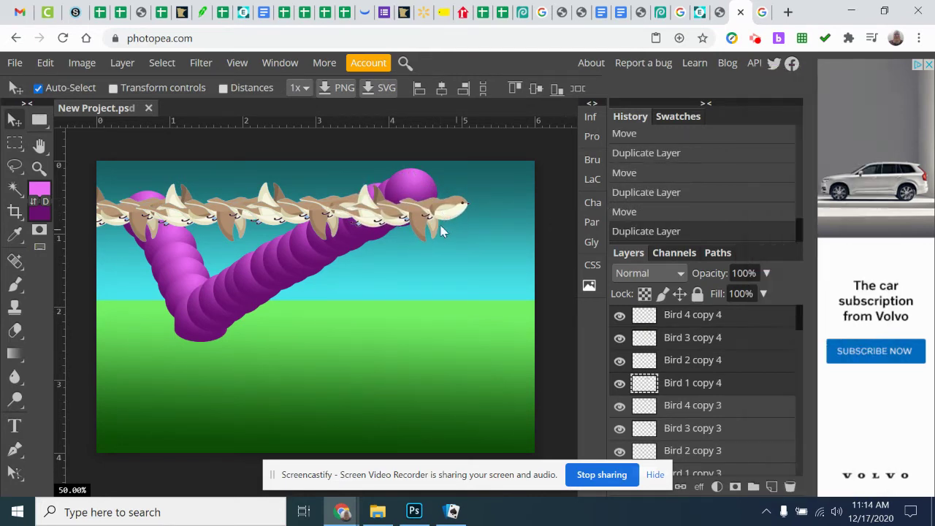
pyautogui.moveTo(441, 211); pyautogui.dragTo(516, 219)
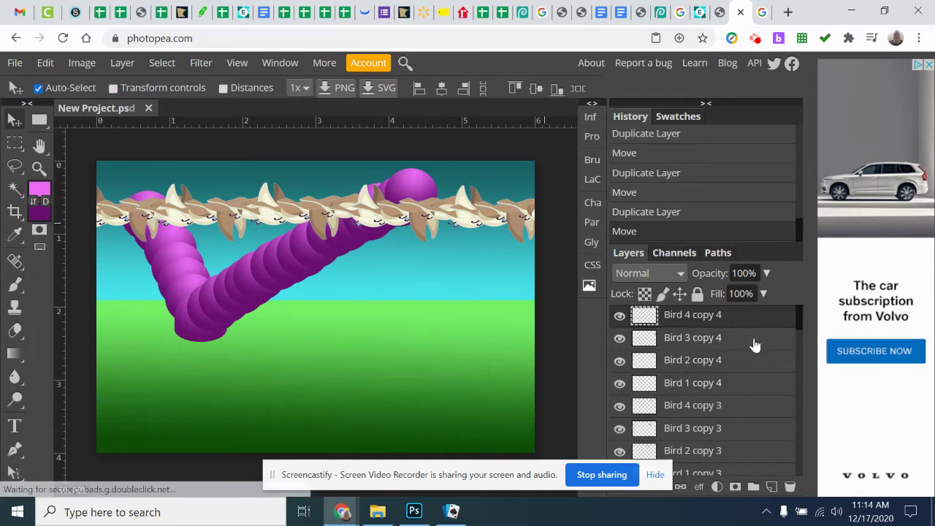
# Scroll through the Layers panel to review the bird and ball layers.
pyautogui.scroll(-10, 745, 351)
pyautogui.scroll(3, 735, 382)
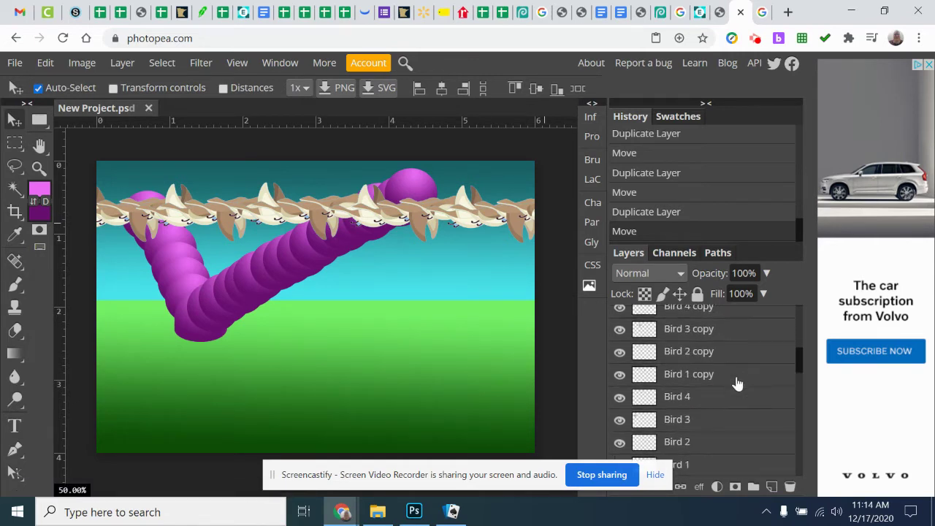
pyautogui.scroll(-3, 730, 386)
pyautogui.scroll(-3, 733, 389)
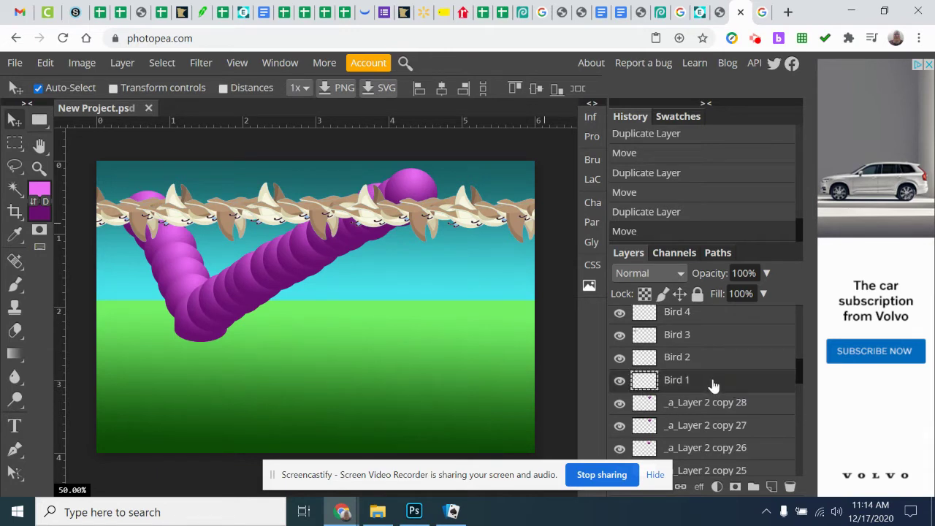
pyautogui.scroll(5, 709, 384)
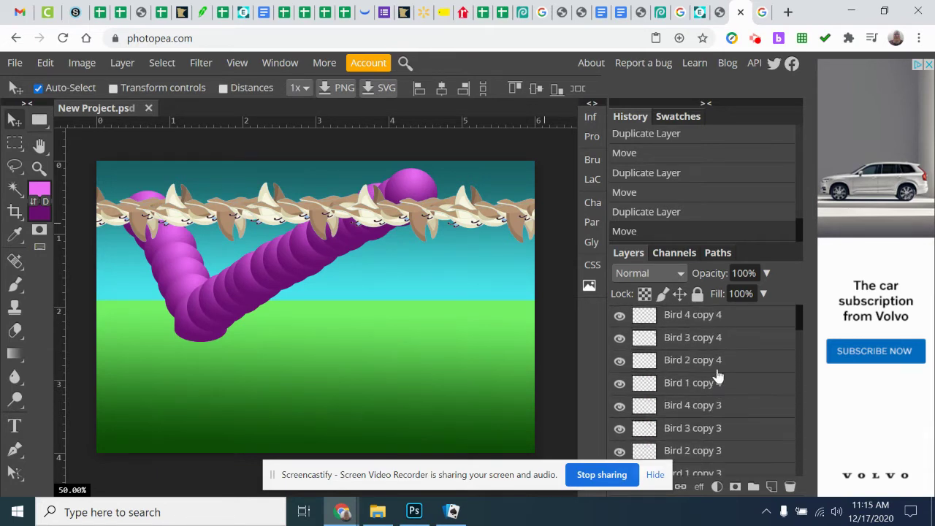
pyautogui.scroll(-5, 730, 323)
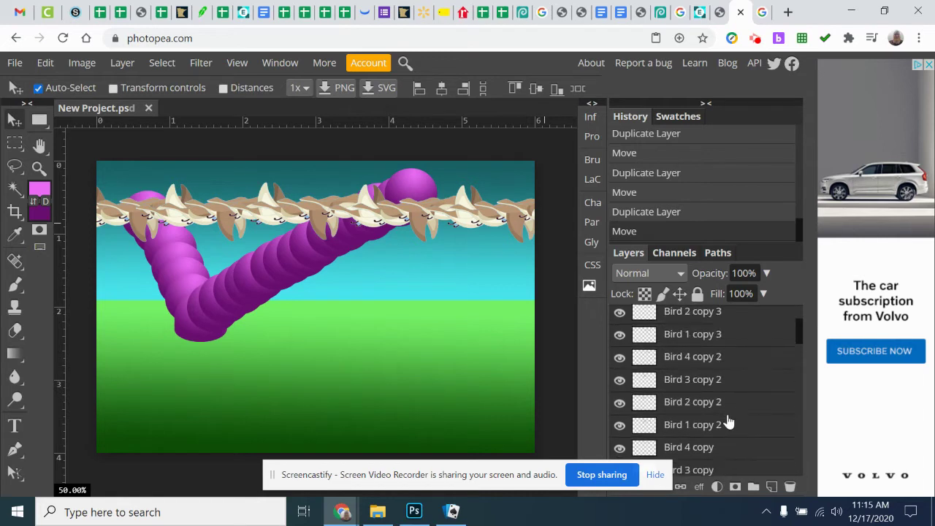
pyautogui.scroll(-6, 731, 424)
pyautogui.scroll(10, 724, 407)
pyautogui.scroll(-8, 725, 407)
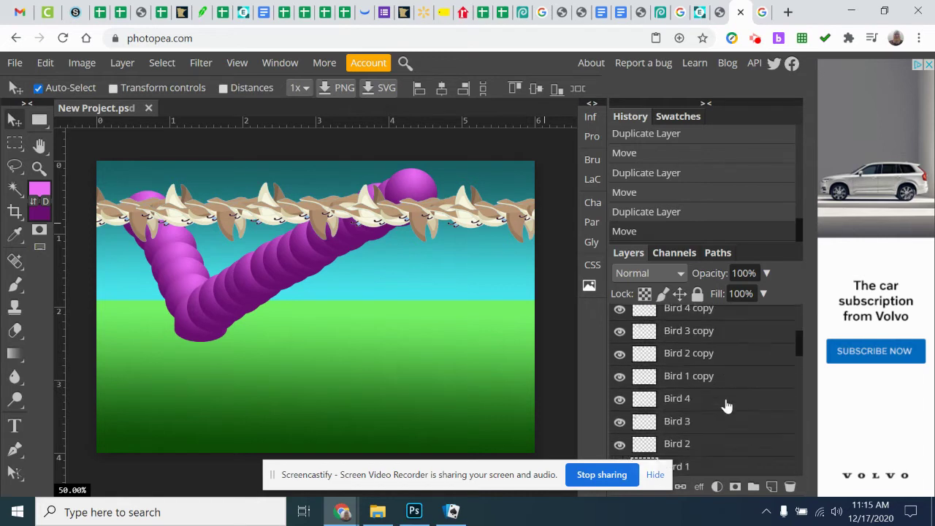
pyautogui.scroll(-4, 726, 409)
pyautogui.scroll(3, 701, 358)
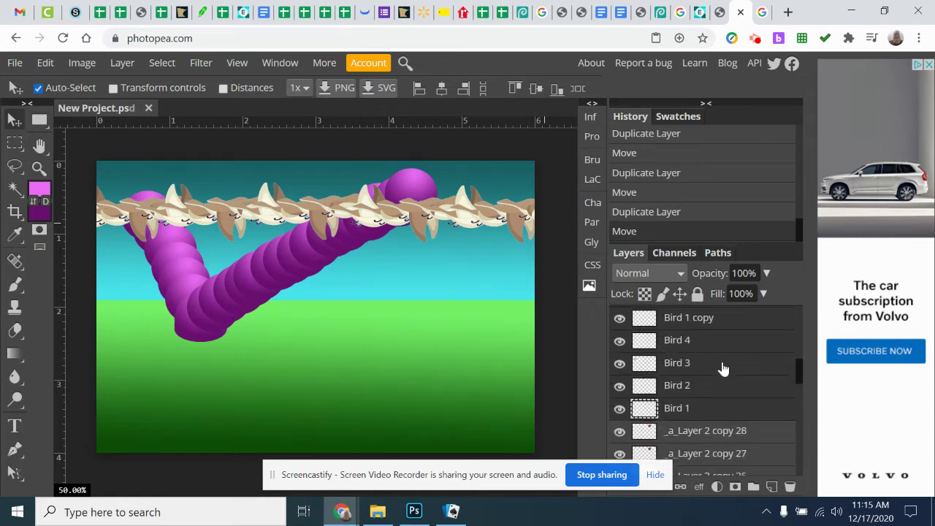
pyautogui.scroll(5, 723, 369)
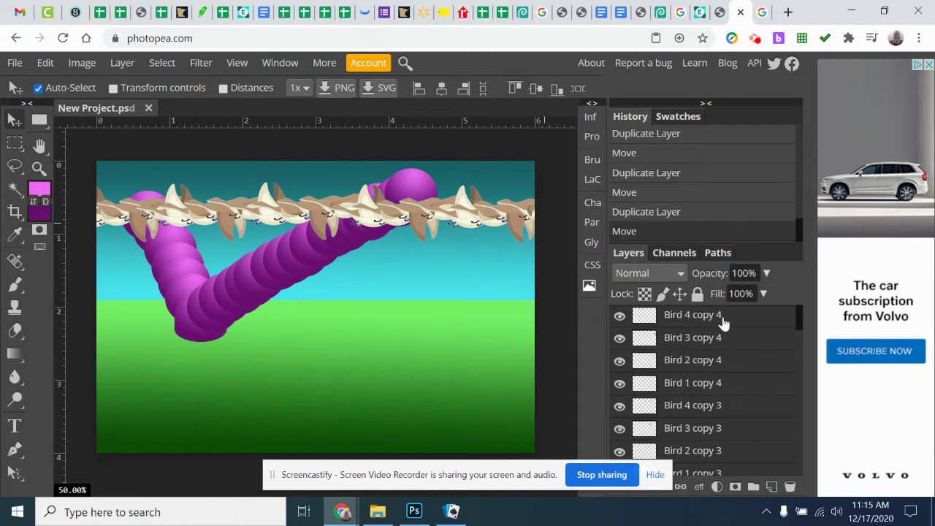
# Run Layer > Animation > Make Frames so every layer gets the _a_ prefix.
pyautogui.click(132, 67)
pyautogui.moveTo(186, 473)
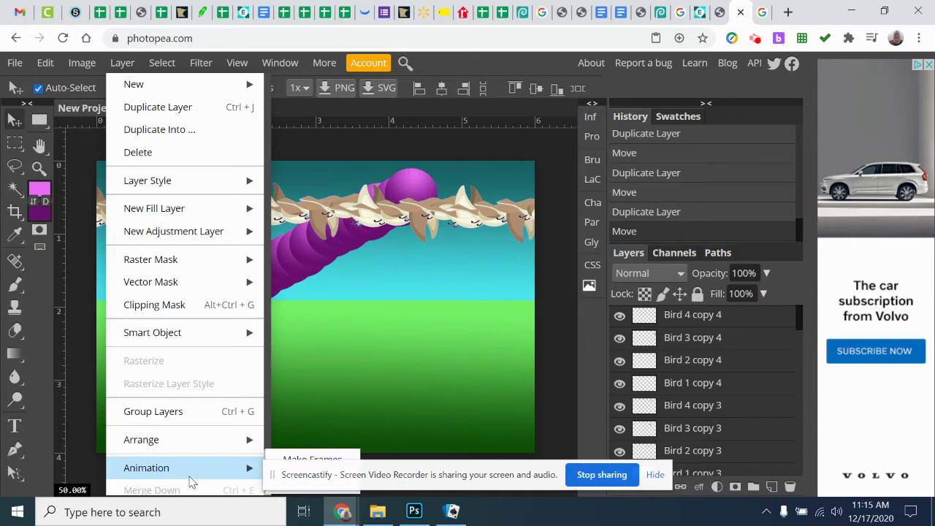
pyautogui.moveTo(385, 475); pyautogui.dragTo(405, 491)
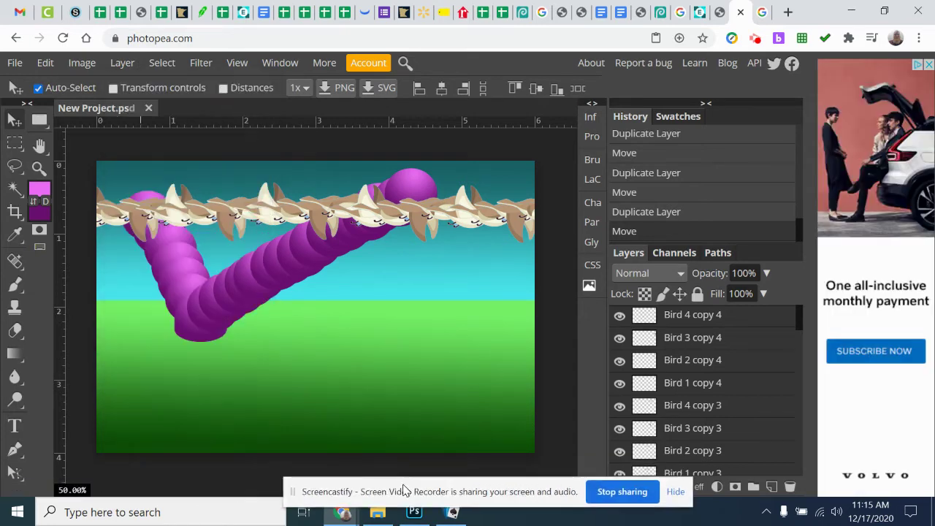
pyautogui.click(122, 63)
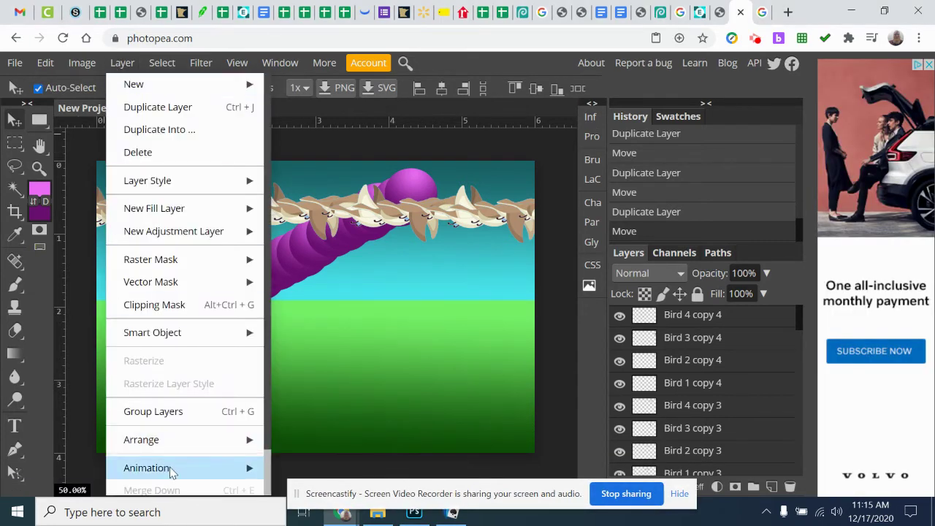
pyautogui.moveTo(173, 473)
pyautogui.click(307, 461)
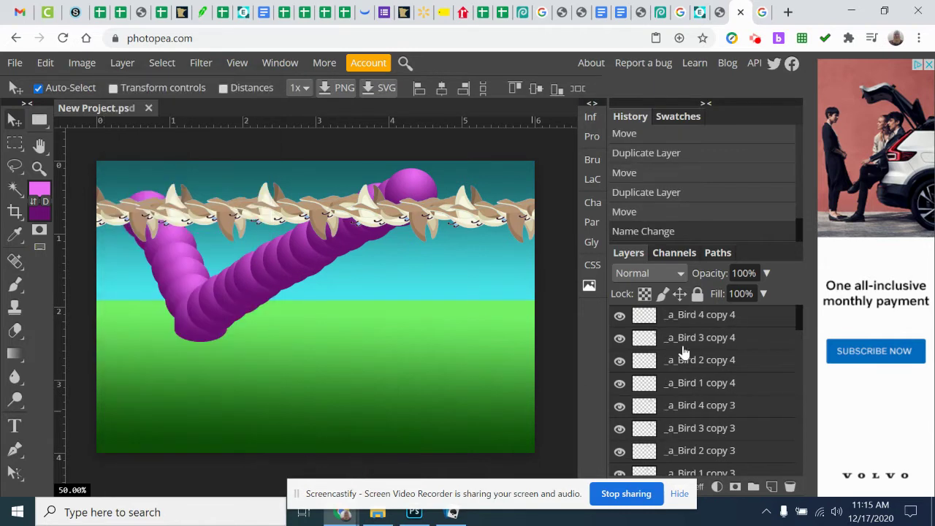
pyautogui.scroll(-3, 685, 379)
pyautogui.scroll(-3, 686, 378)
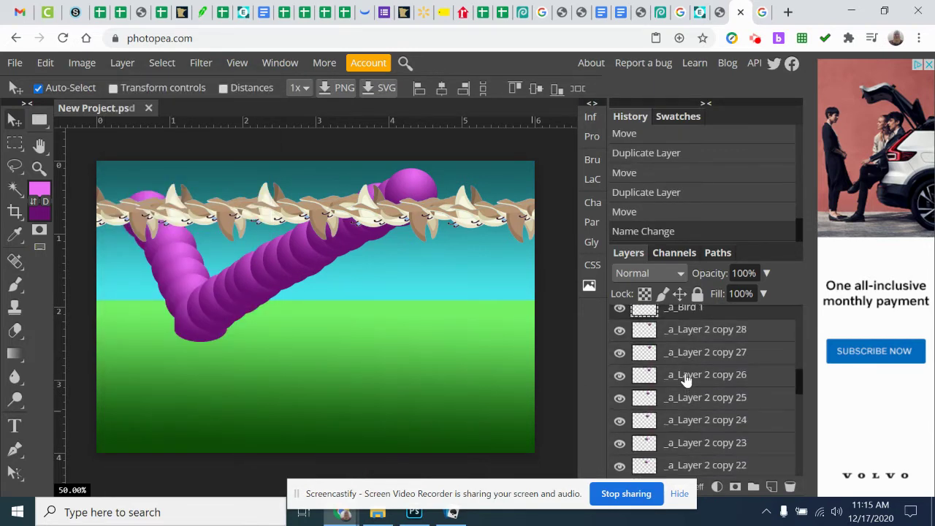
pyautogui.scroll(-10, 685, 379)
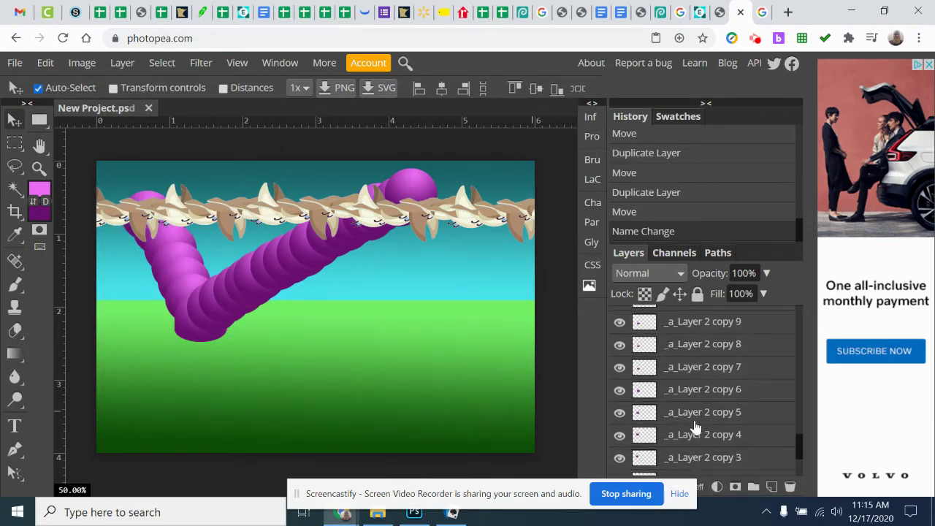
pyautogui.scroll(-2, 700, 465)
pyautogui.click(43, 64)
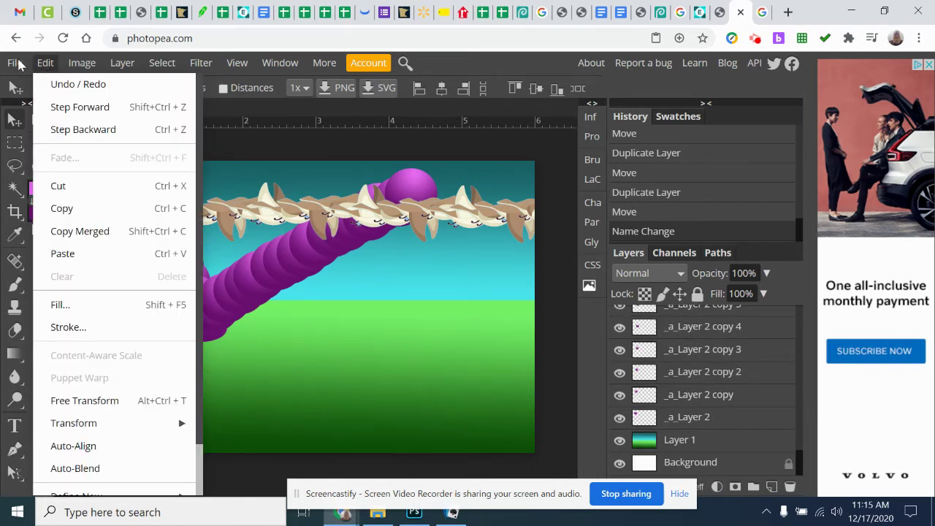
pyautogui.click(18, 64)
pyautogui.moveTo(60, 254)
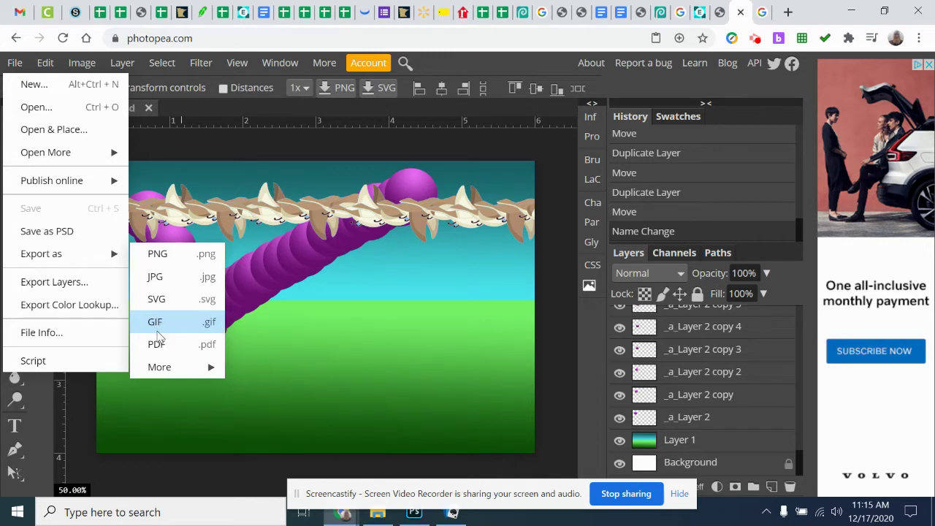
pyautogui.click(158, 333)
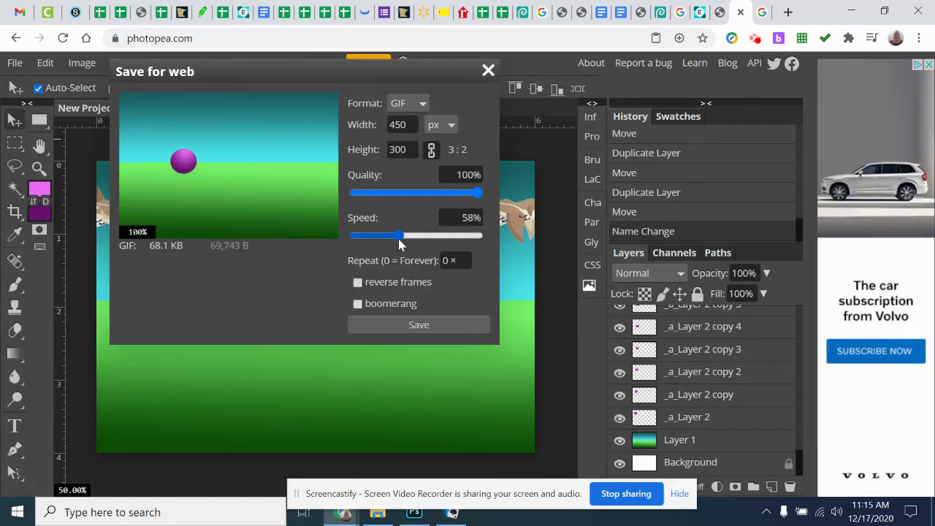
pyautogui.moveTo(400, 236); pyautogui.dragTo(413, 241)
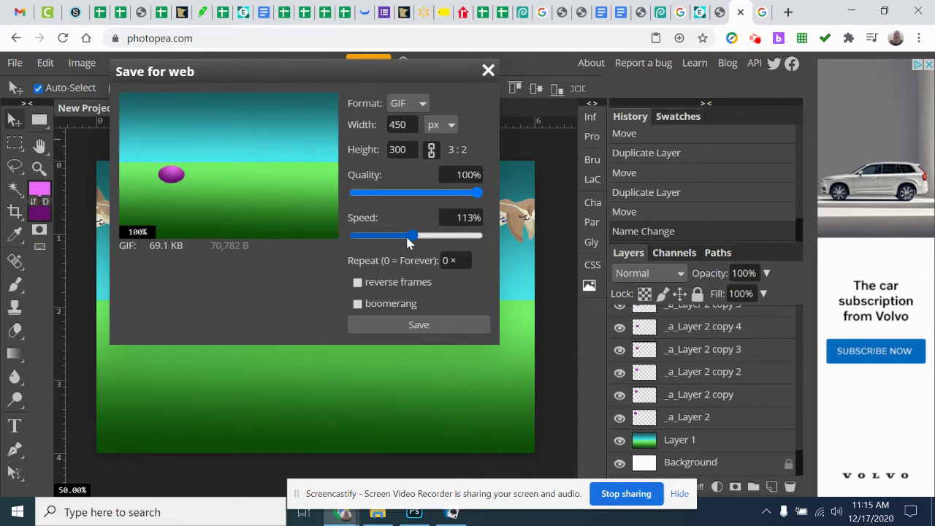
pyautogui.click(488, 71)
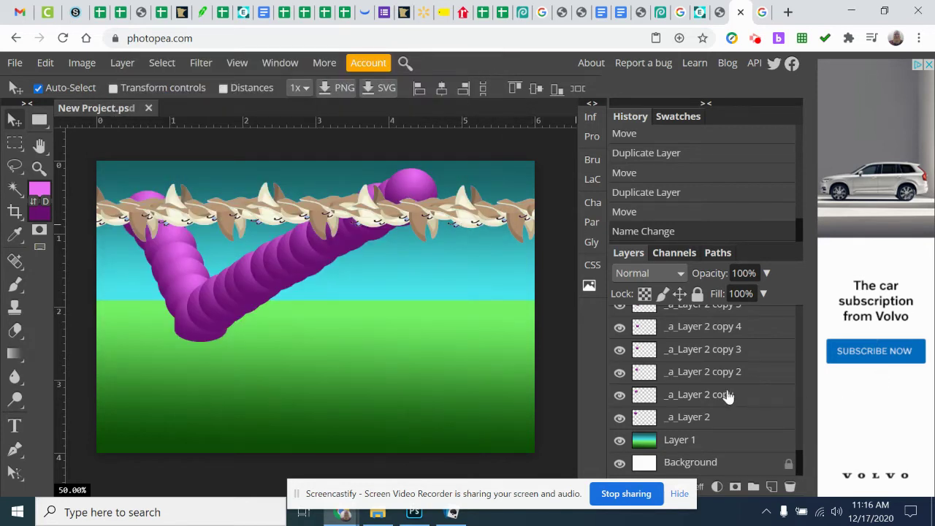
# Collapse the side panel column to widen the canvas.
pyautogui.scroll(5, 720, 392)
pyautogui.scroll(6, 720, 387)
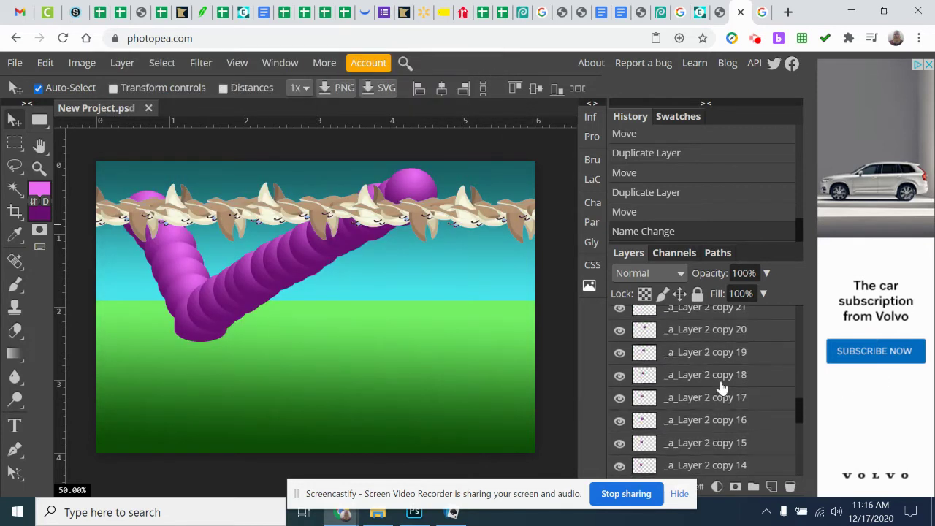
pyautogui.scroll(3, 721, 389)
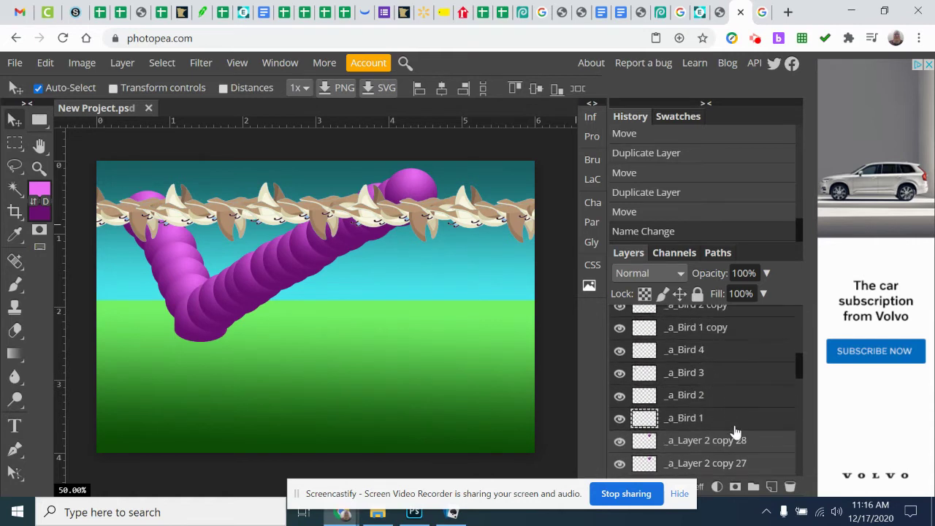
pyautogui.scroll(-12, 712, 363)
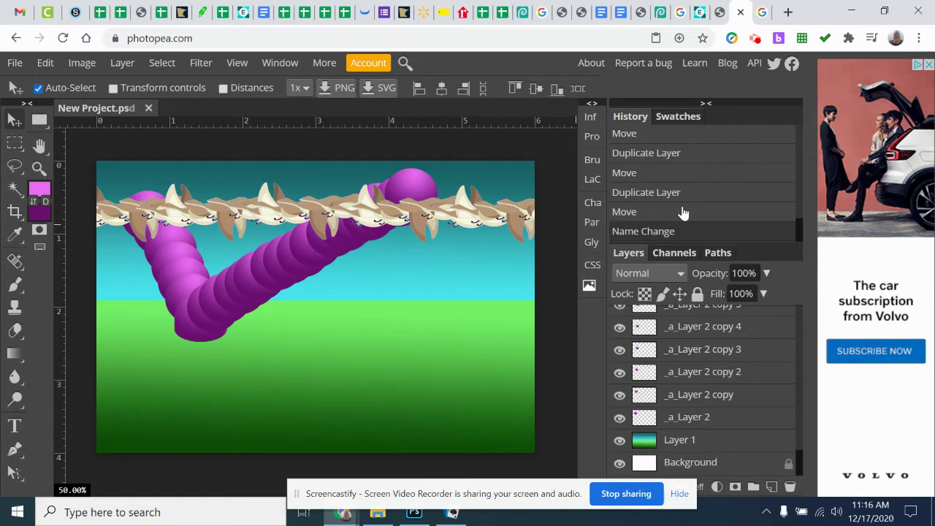
pyautogui.click(706, 104)
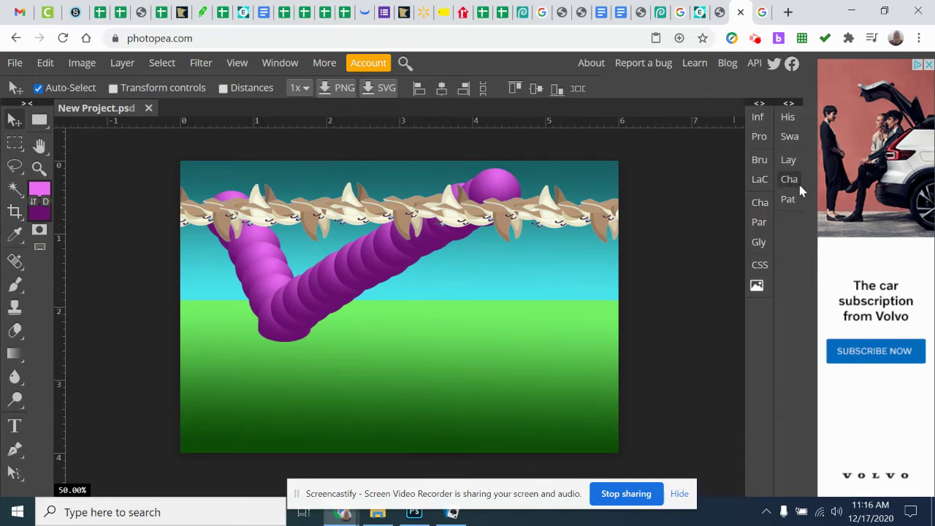
# Fly out the Layers panel as a tall pop-out showing the _a_Bird and _a_Layer 2 frames.
pyautogui.click(789, 160)
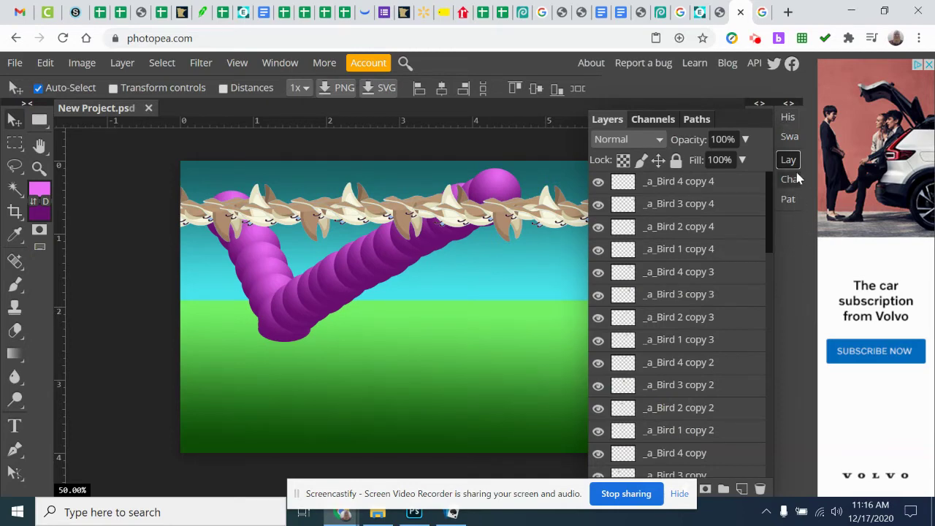
pyautogui.scroll(-5, 689, 323)
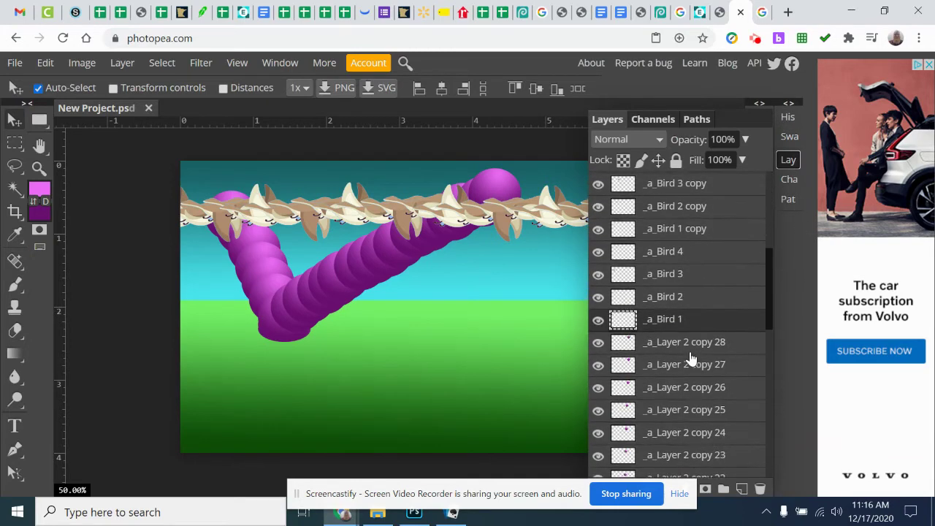
pyautogui.scroll(5, 689, 292)
pyautogui.scroll(-5, 687, 278)
pyautogui.scroll(2, 691, 292)
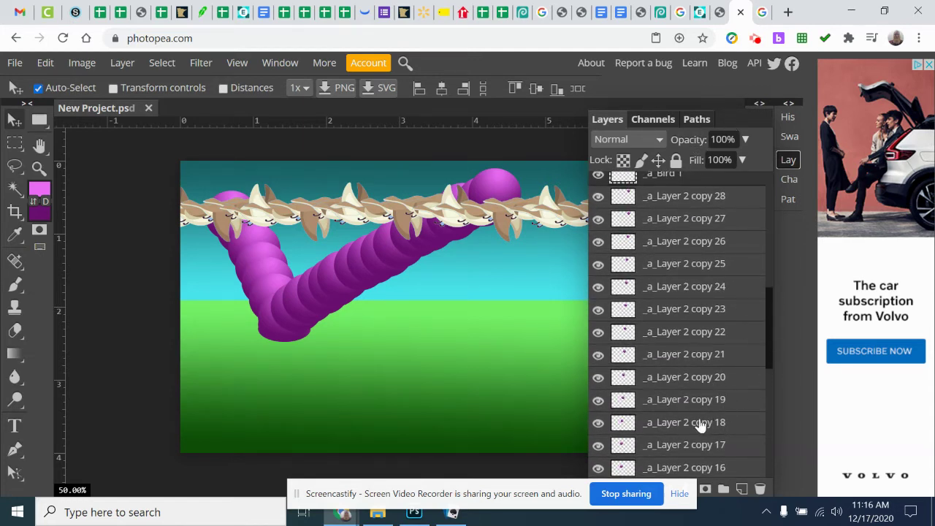
pyautogui.moveTo(525, 493); pyautogui.dragTo(375, 494)
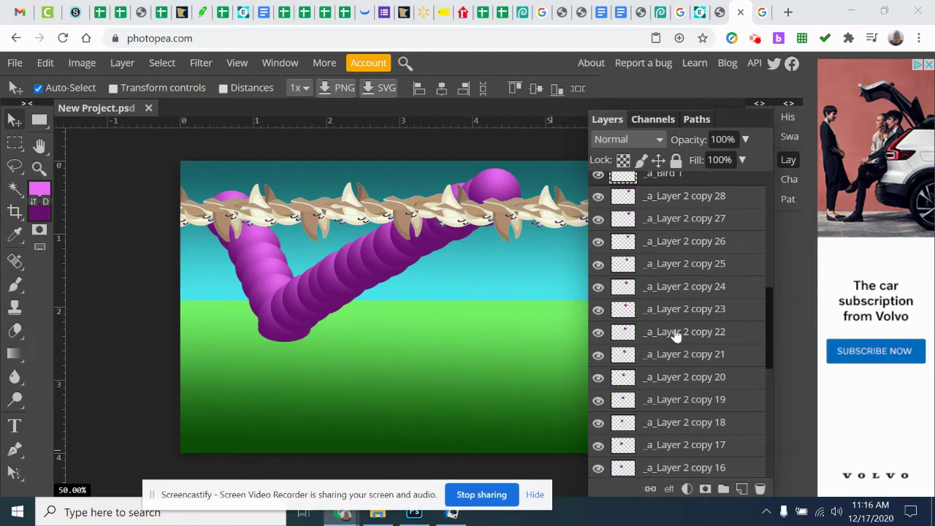
pyautogui.scroll(4, 695, 318)
pyautogui.scroll(-2, 692, 285)
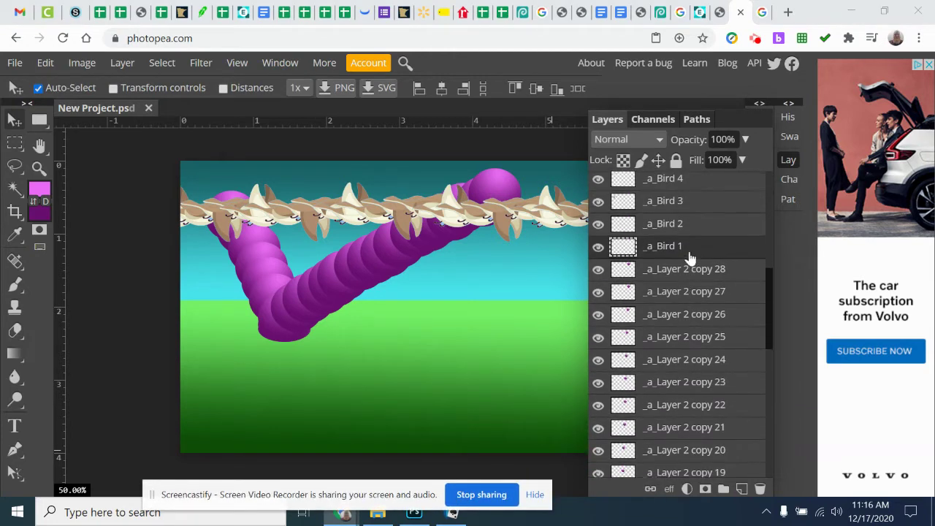
# Move _a_Bird 1 down the stack to sit directly above _a_Layer 2.
pyautogui.moveTo(693, 251); pyautogui.dragTo(689, 484)
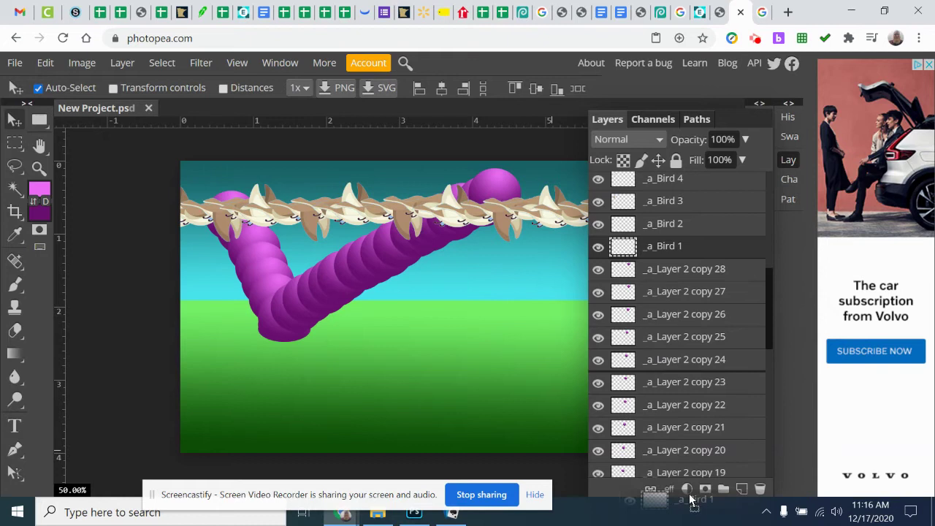
pyautogui.moveTo(691, 496); pyautogui.dragTo(684, 474)
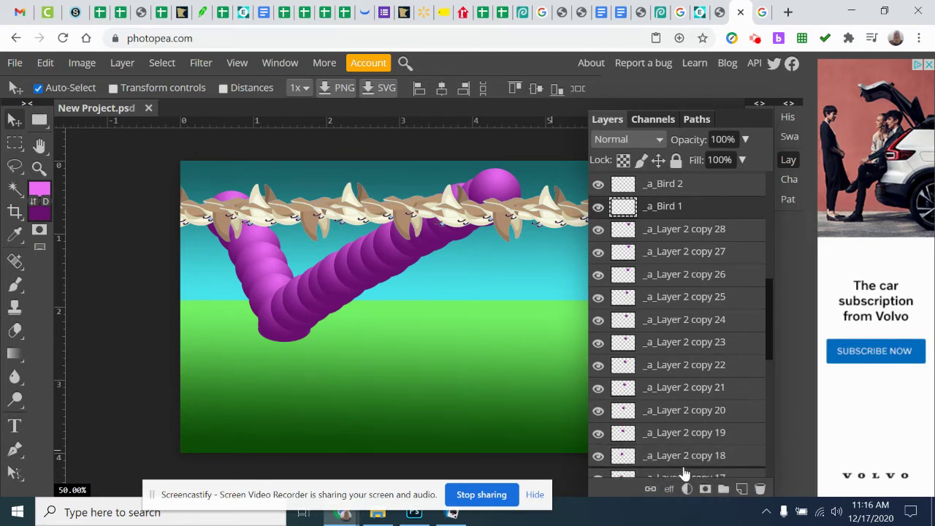
pyautogui.scroll(-4, 725, 388)
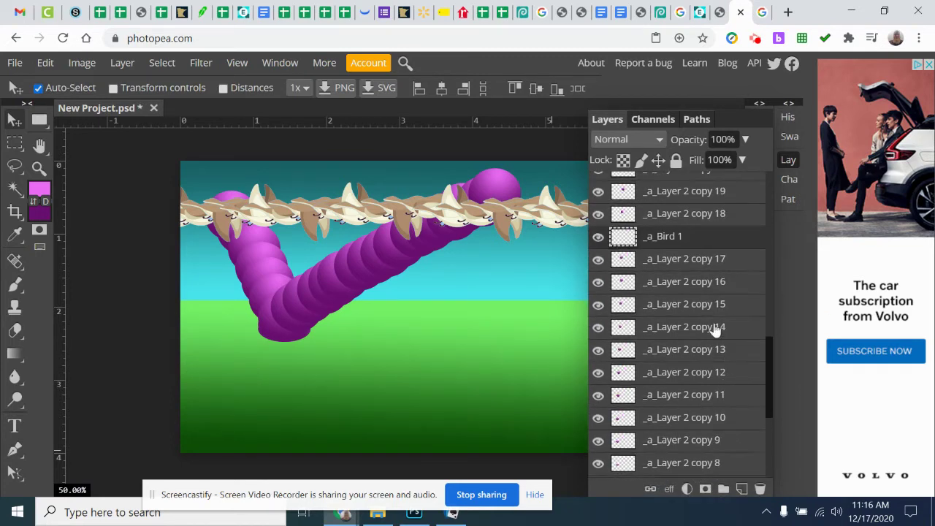
pyautogui.moveTo(689, 244); pyautogui.dragTo(677, 472)
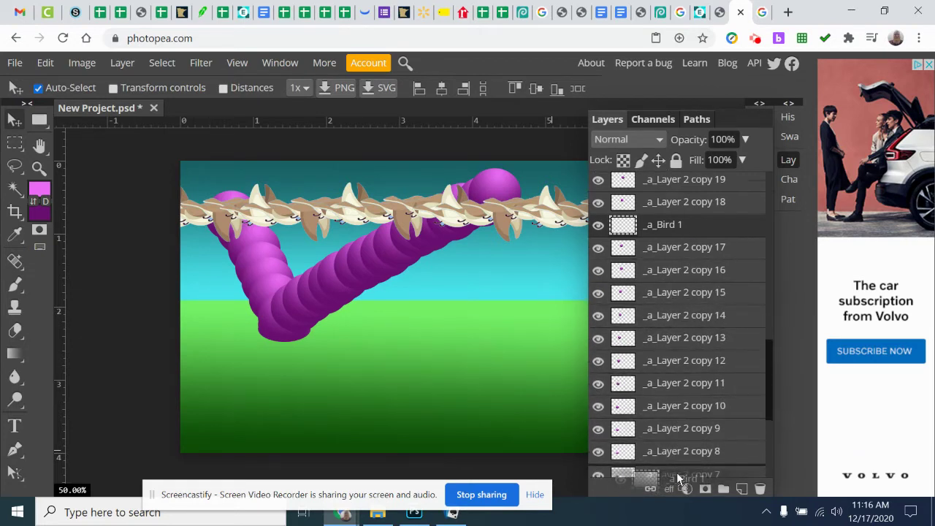
pyautogui.scroll(-3, 692, 383)
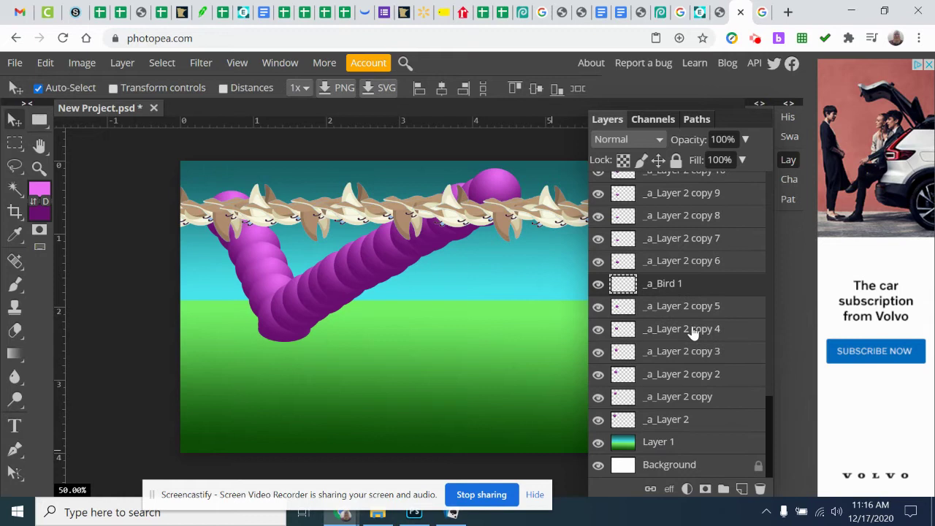
pyautogui.moveTo(687, 285); pyautogui.dragTo(683, 422)
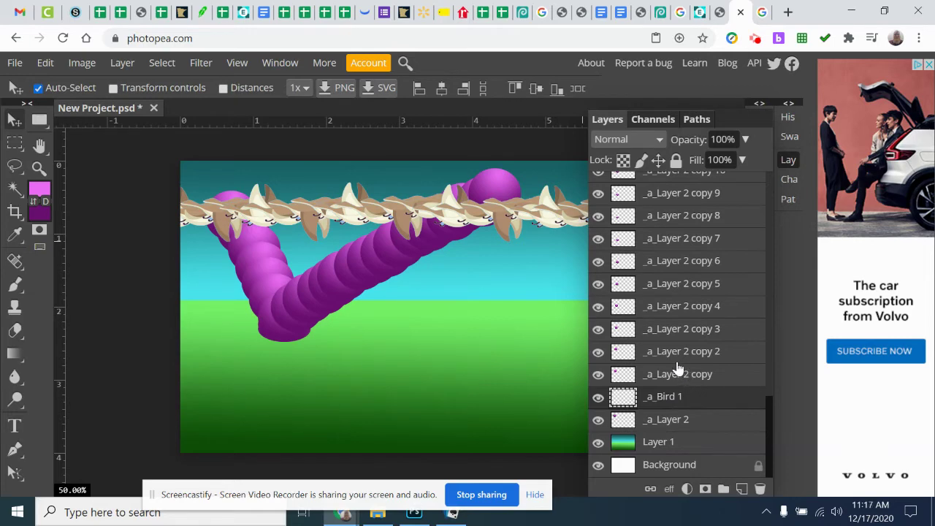
pyautogui.moveTo(775, 431); pyautogui.dragTo(781, 294)
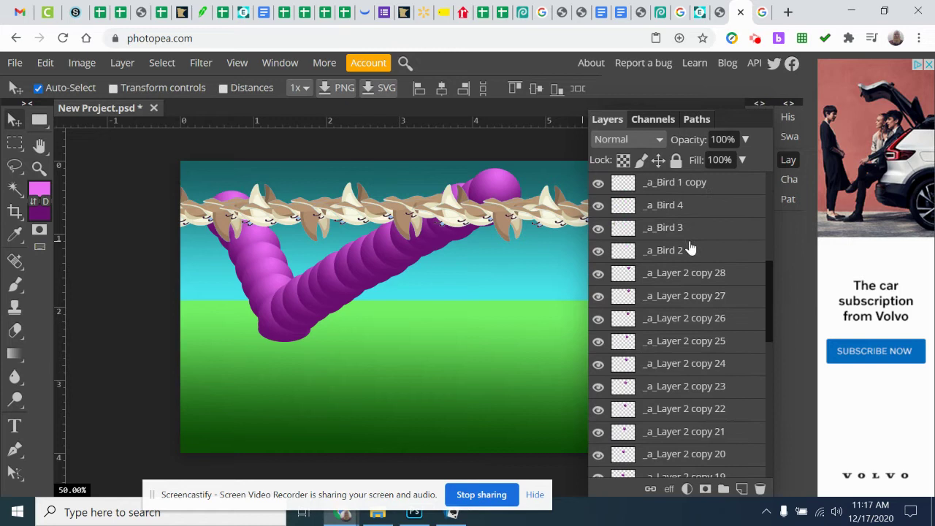
# Place _a_Bird 2, 3 and 4 above _a_Layer 2 copy, copy 2 and copy 3.
pyautogui.moveTo(689, 249); pyautogui.dragTo(678, 385)
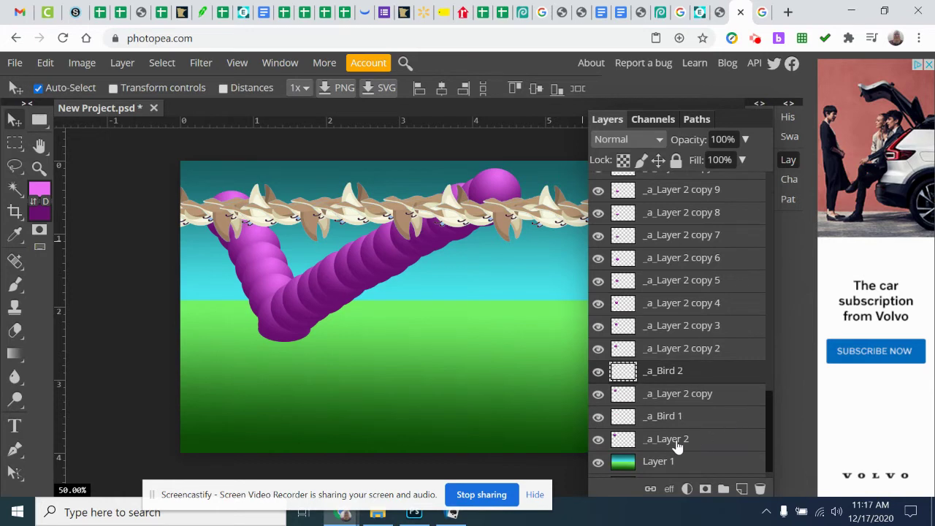
pyautogui.scroll(6, 671, 374)
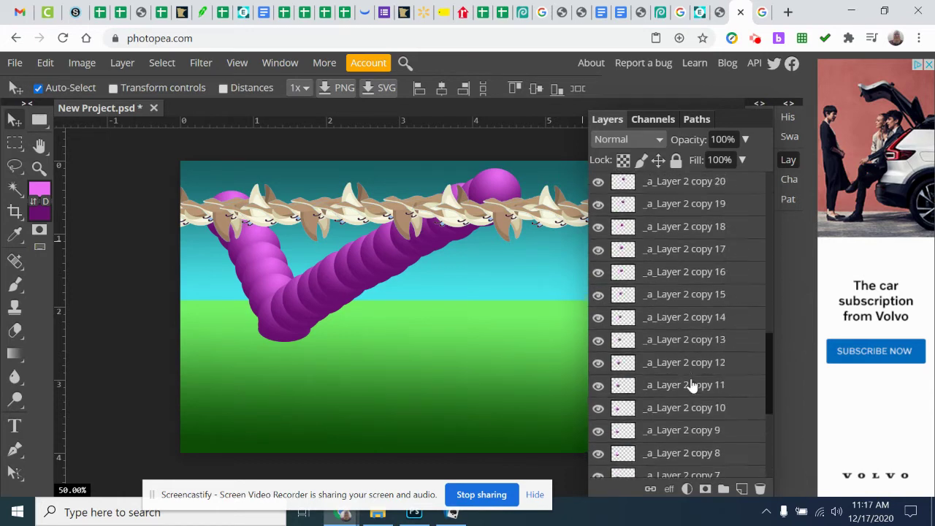
pyautogui.scroll(2, 677, 307)
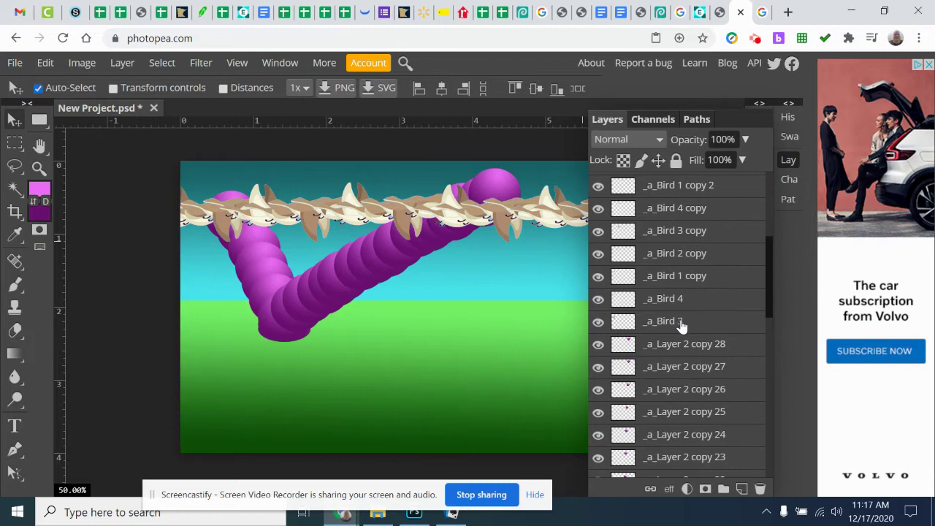
pyautogui.click(681, 323)
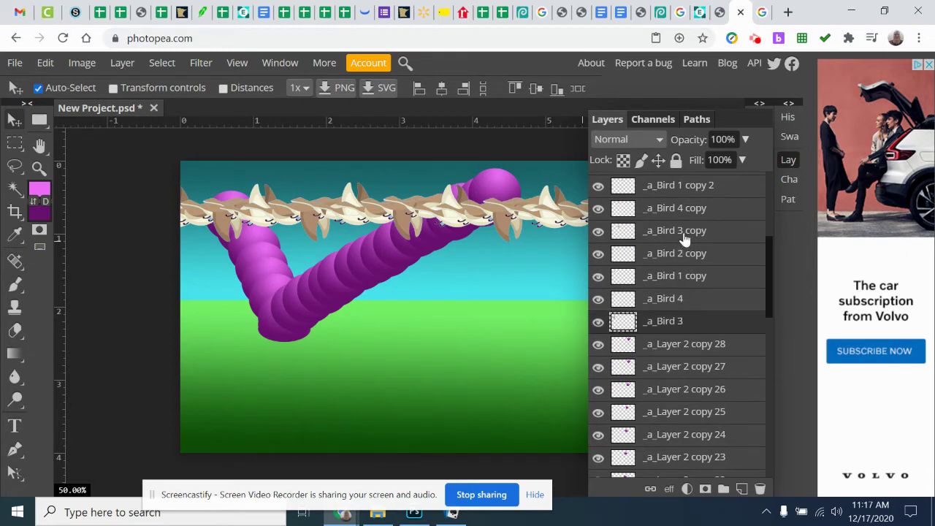
pyautogui.moveTo(676, 330)
pyautogui.mouseDown()
pyautogui.moveTo(681, 500)
pyautogui.moveTo(675, 325)
pyautogui.mouseUp()
pyautogui.click(696, 283)
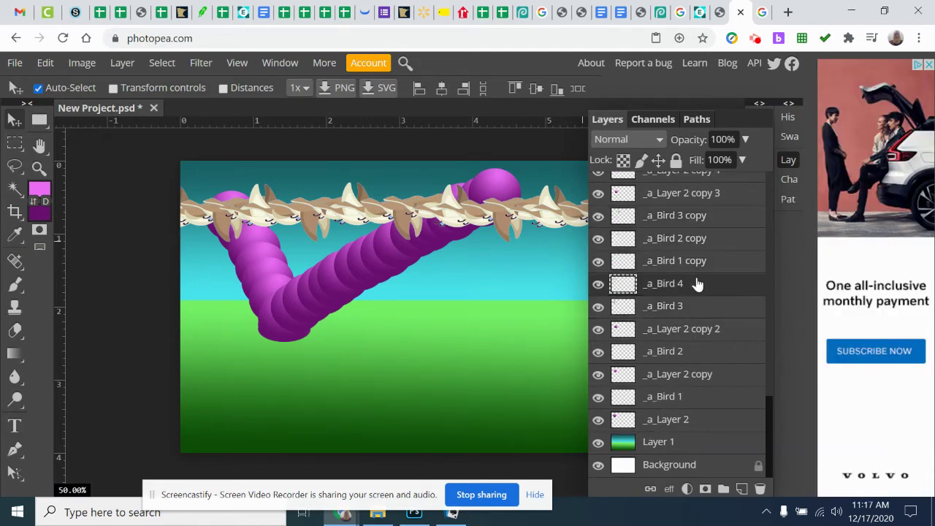
pyautogui.scroll(1, 692, 292)
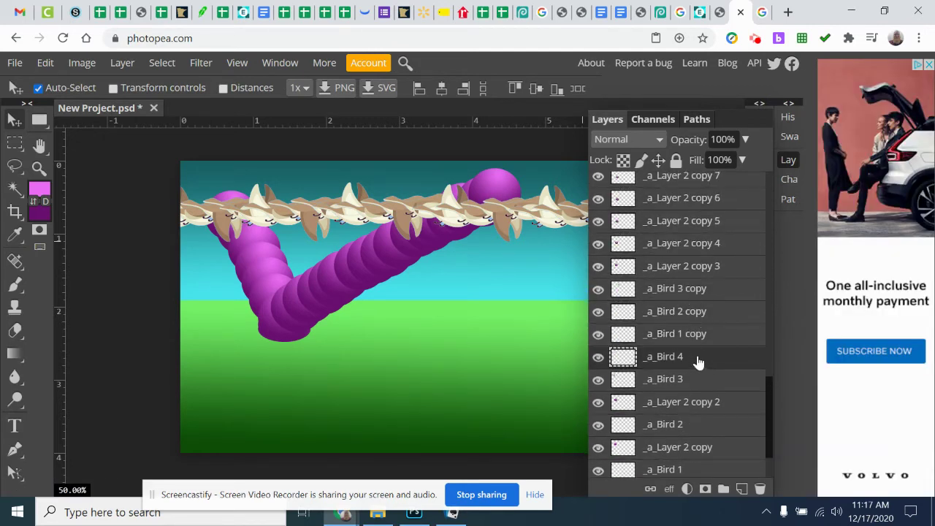
pyautogui.moveTo(697, 361); pyautogui.dragTo(697, 262)
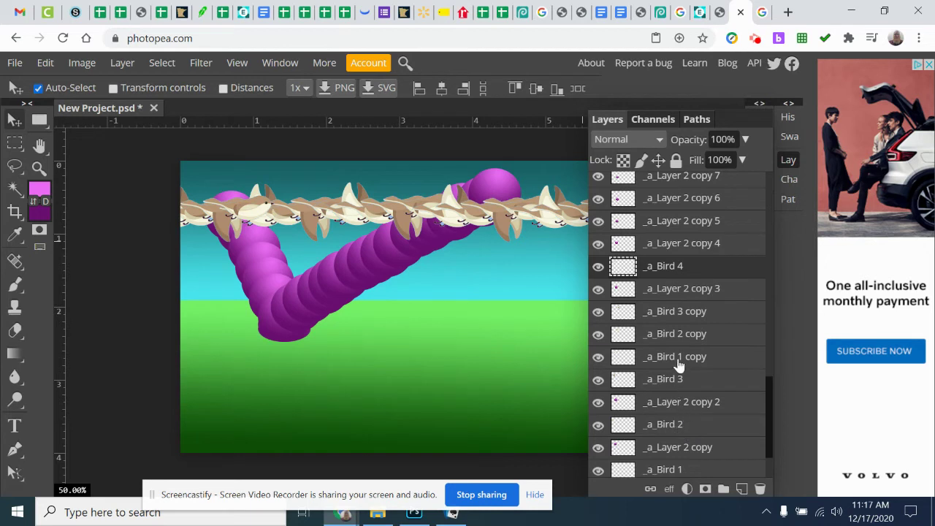
# Place _a_Bird 1, 2 and 3 copy above _a_Layer 2 copy 4, 5 and 6.
pyautogui.moveTo(680, 365); pyautogui.dragTo(689, 242)
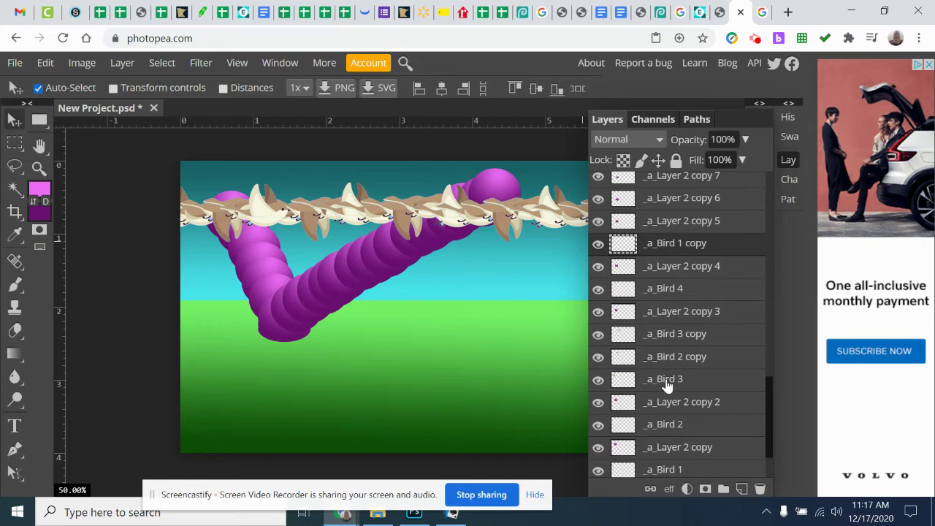
pyautogui.click(671, 364)
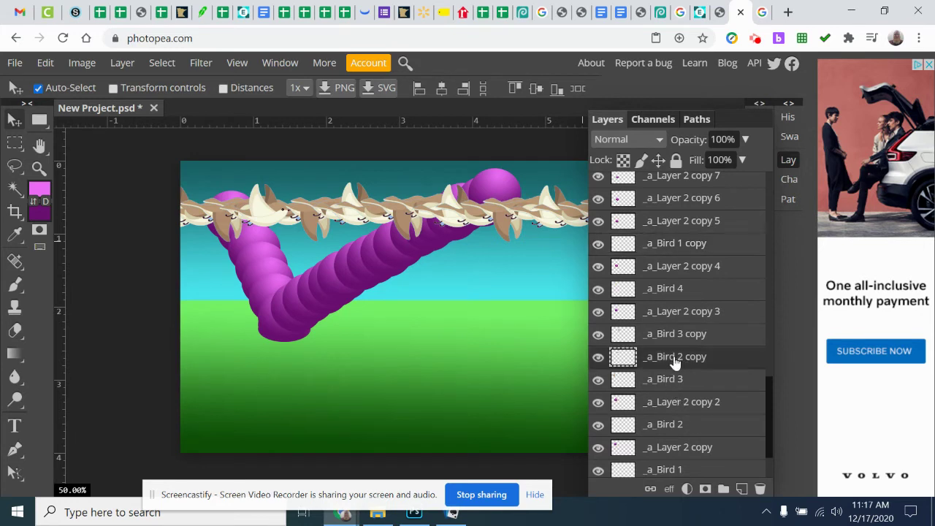
pyautogui.moveTo(689, 353); pyautogui.dragTo(683, 207)
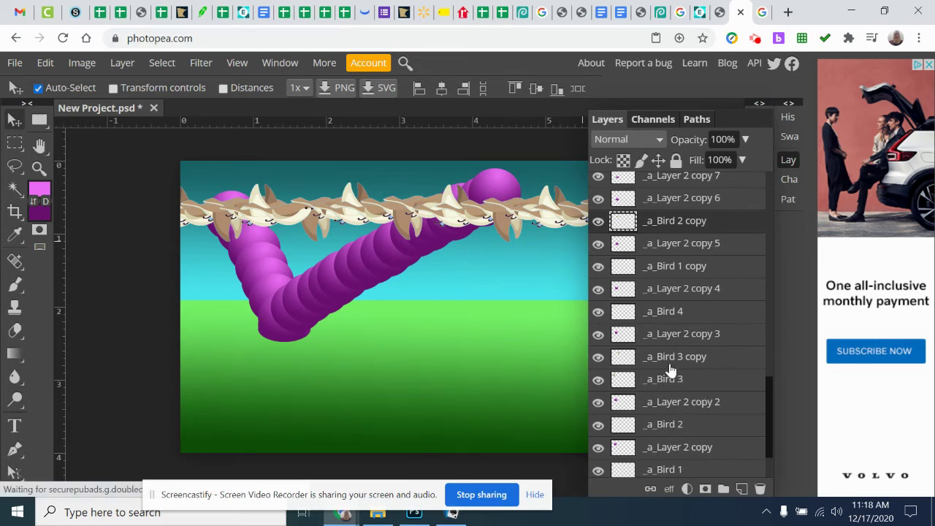
pyautogui.click(695, 359)
pyautogui.moveTo(662, 364)
pyautogui.mouseDown()
pyautogui.moveTo(678, 335)
pyautogui.moveTo(684, 193)
pyautogui.mouseUp()
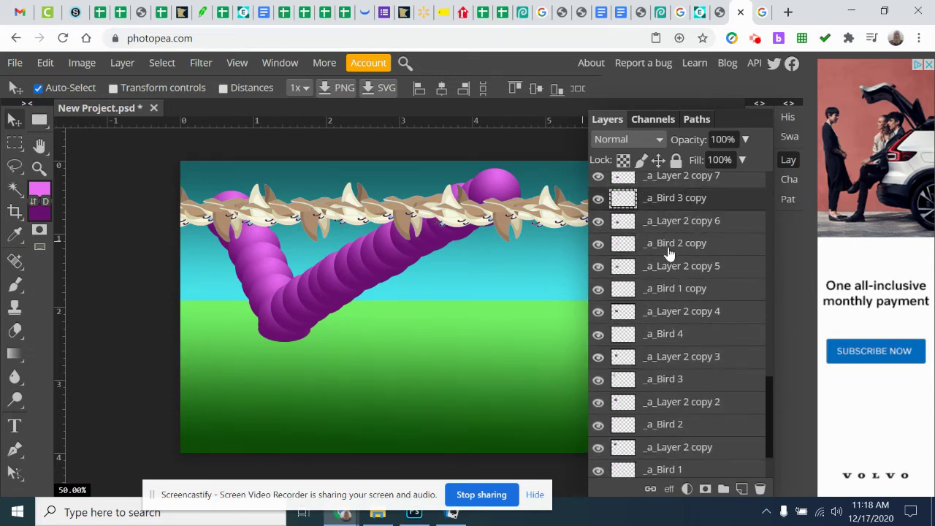
pyautogui.scroll(2, 703, 318)
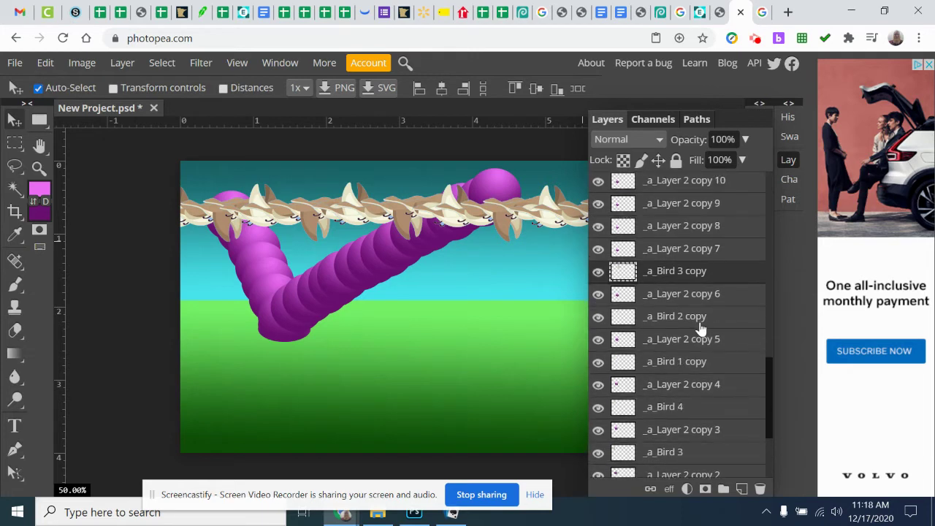
pyautogui.scroll(-4, 700, 350)
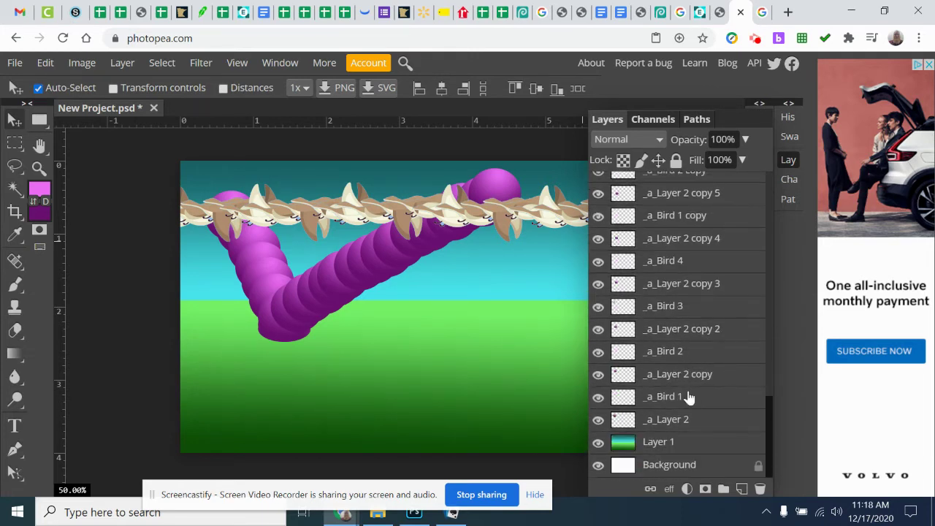
pyautogui.scroll(2, 691, 300)
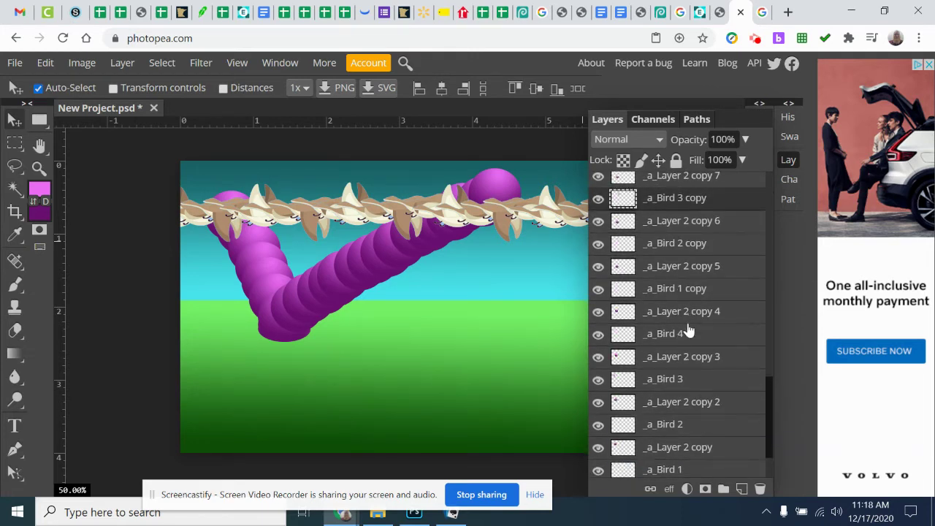
pyautogui.scroll(2, 694, 293)
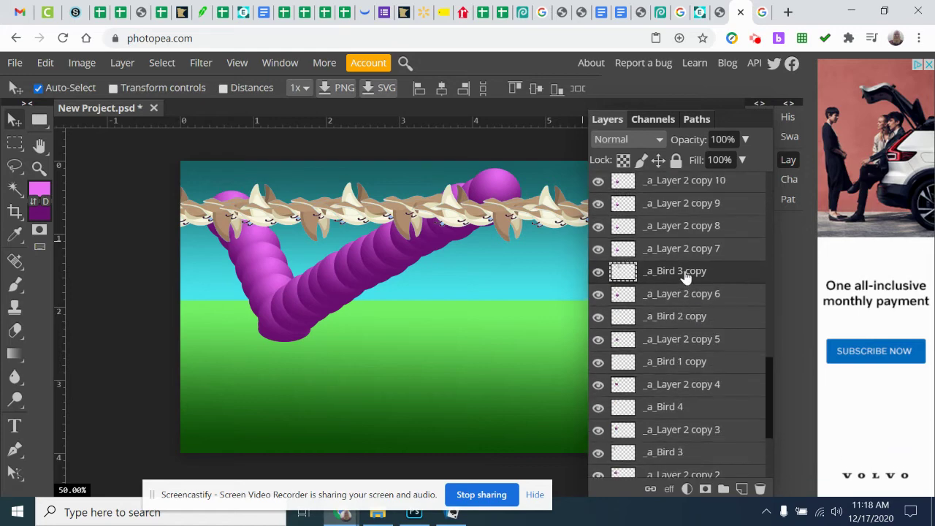
pyautogui.scroll(8, 690, 278)
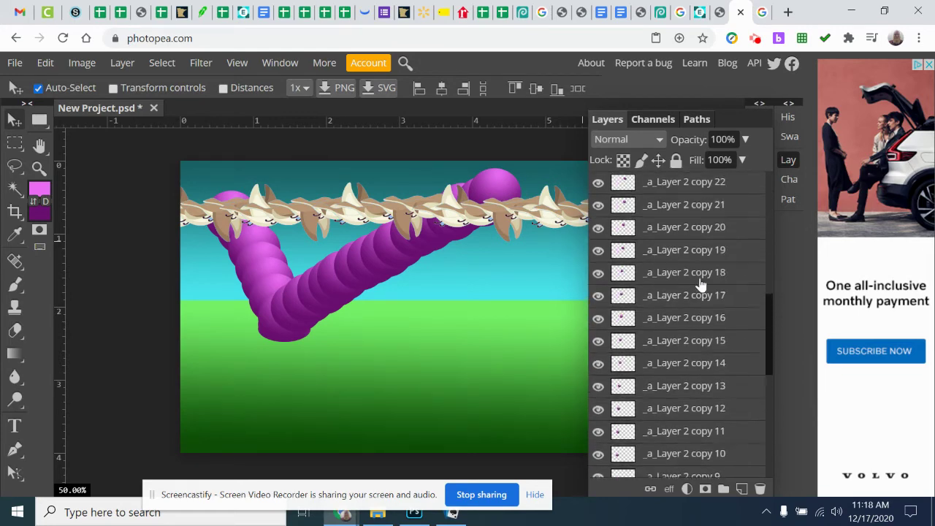
# Place _a_Bird 4 copy above Layer 2 copy 7 and _a_Bird 1 copy 2 above copy 8.
pyautogui.scroll(7, 698, 282)
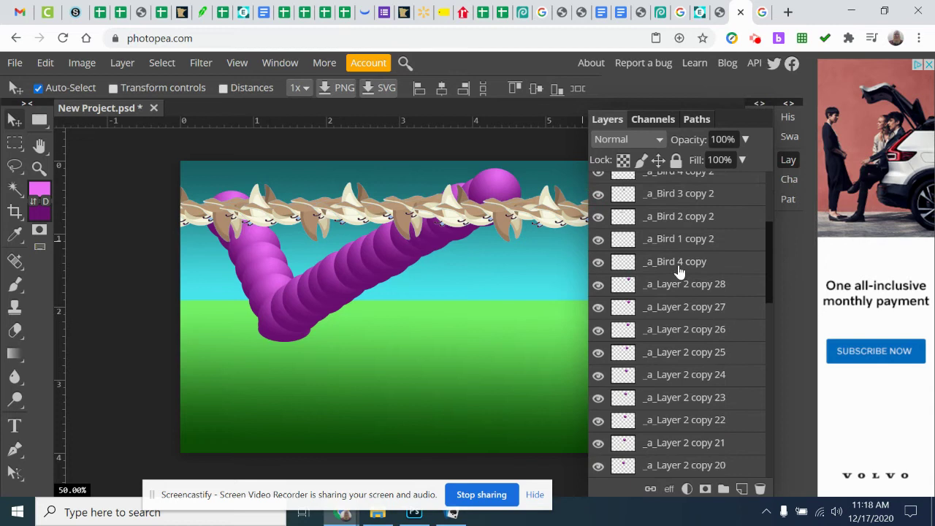
pyautogui.moveTo(680, 271); pyautogui.dragTo(672, 399)
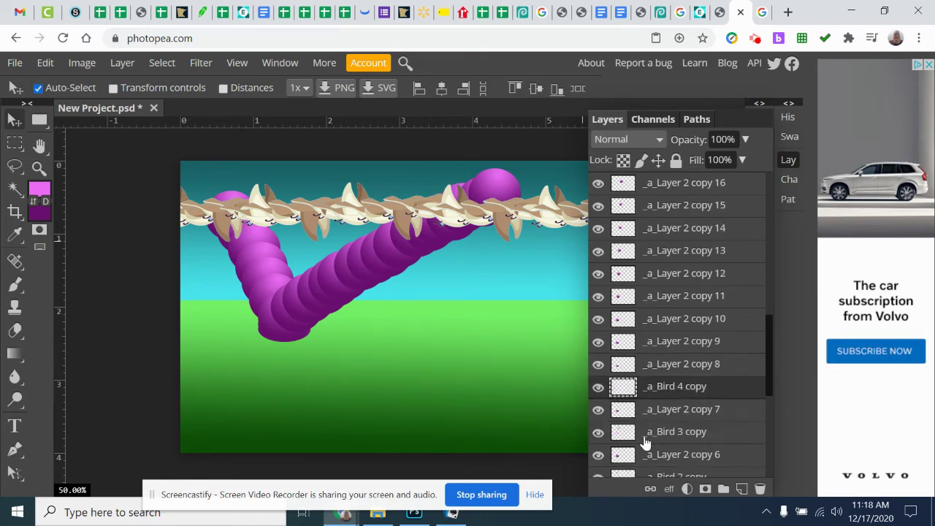
pyautogui.scroll(10, 689, 372)
pyautogui.scroll(-2, 697, 342)
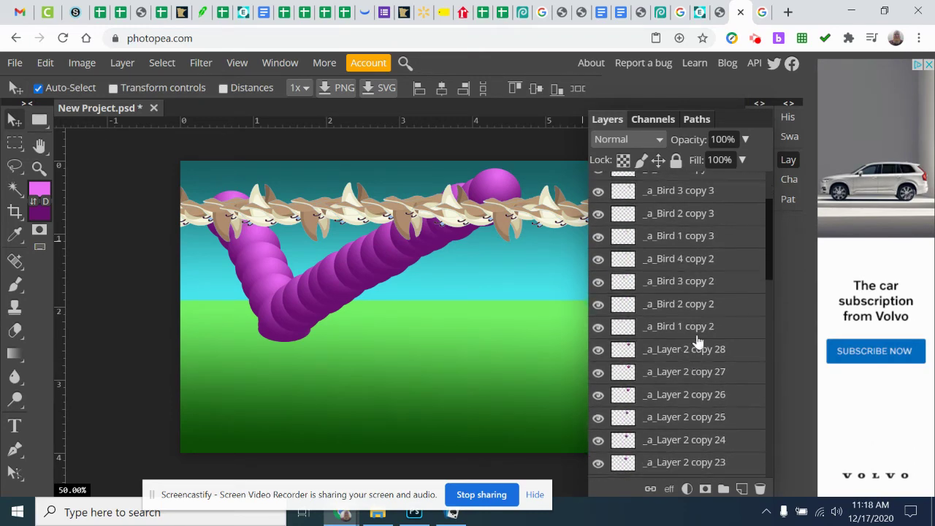
pyautogui.click(694, 333)
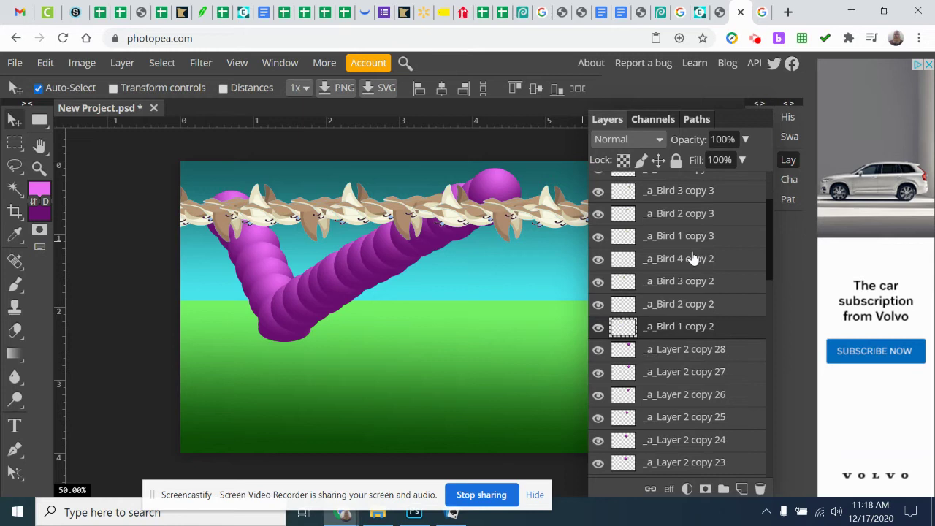
pyautogui.scroll(-3, 686, 324)
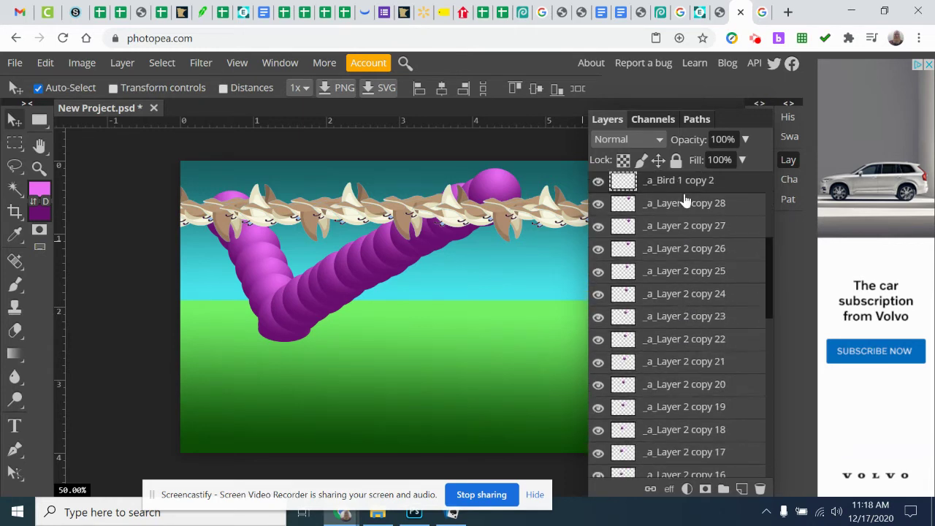
pyautogui.moveTo(678, 197); pyautogui.dragTo(678, 369)
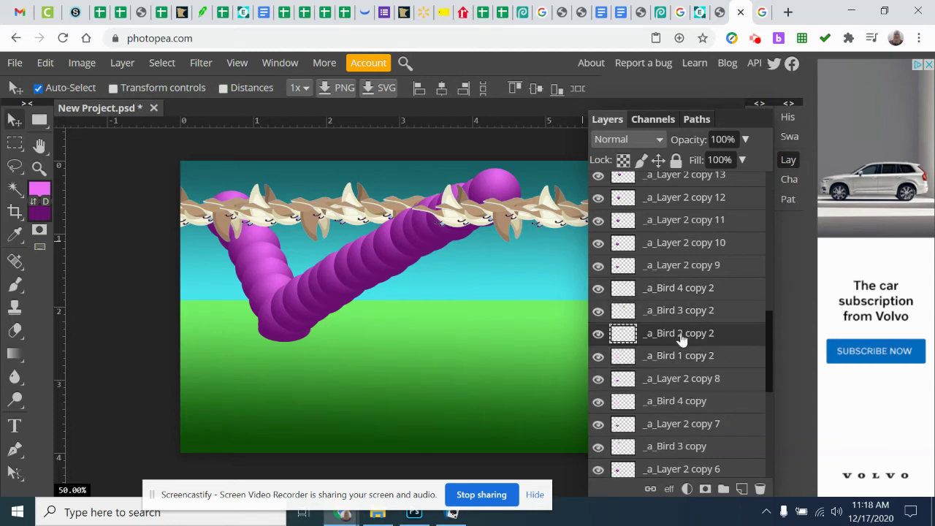
# Place _a_Bird 2, 3 and 4 copy 2 above Layer 2 copy 9, 10 and 11.
pyautogui.moveTo(682, 335); pyautogui.dragTo(685, 262)
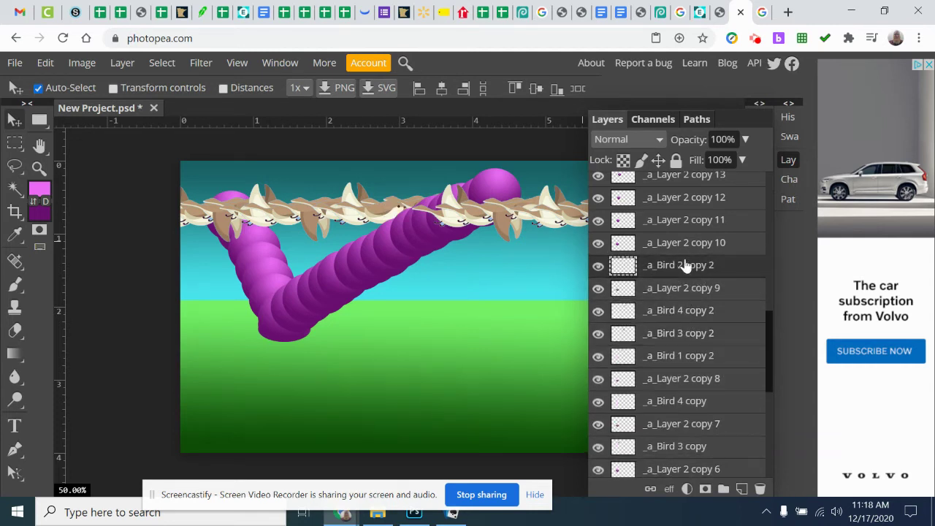
pyautogui.click(687, 335)
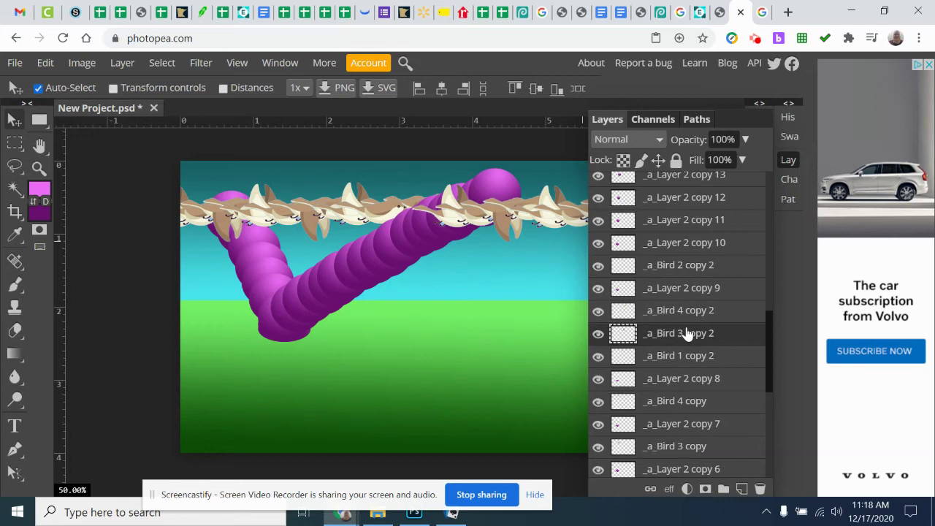
pyautogui.moveTo(684, 334); pyautogui.dragTo(681, 235)
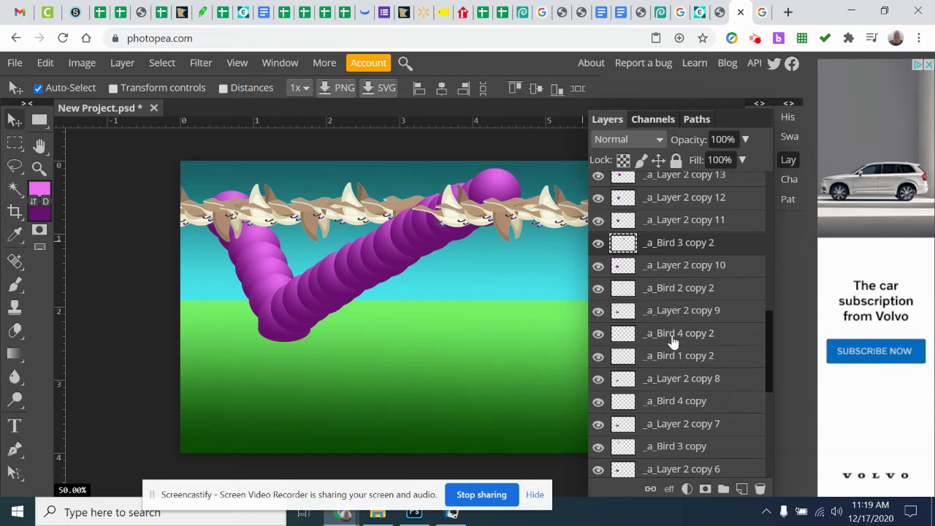
pyautogui.click(683, 338)
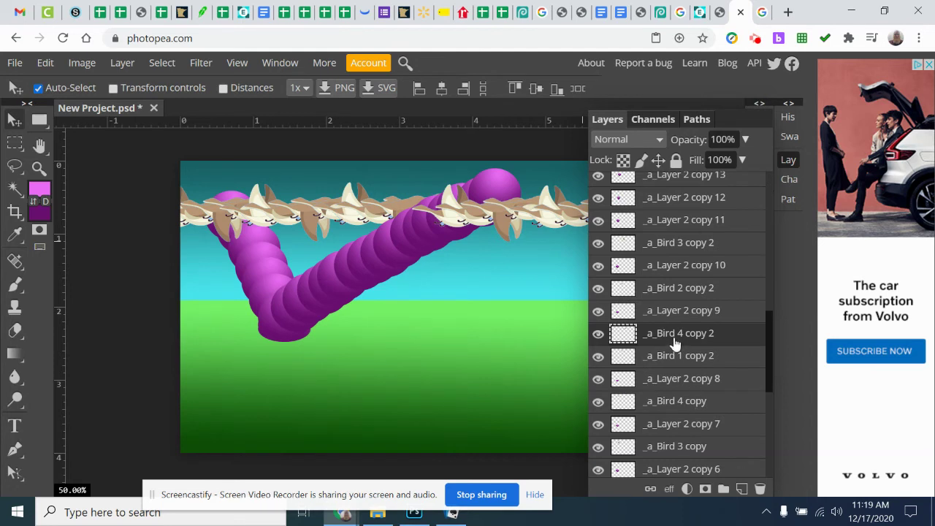
pyautogui.moveTo(678, 340); pyautogui.dragTo(683, 208)
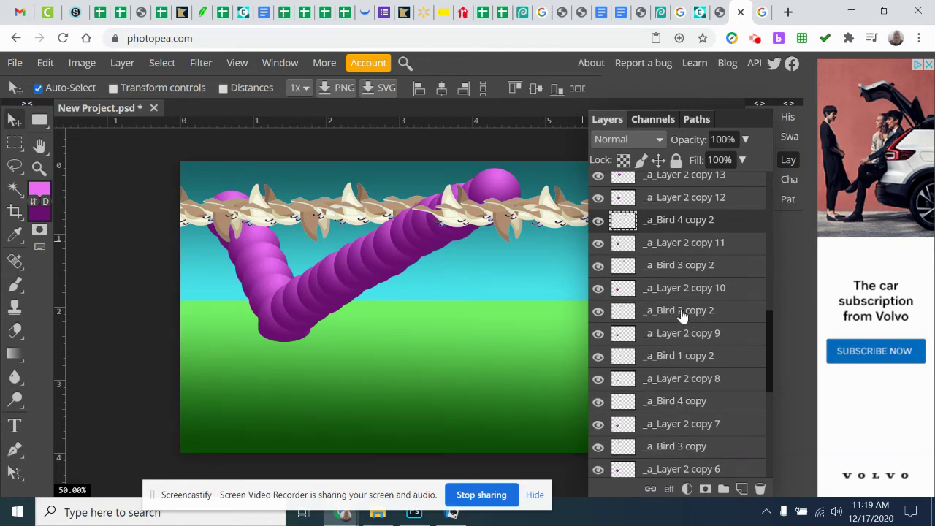
pyautogui.scroll(5, 694, 245)
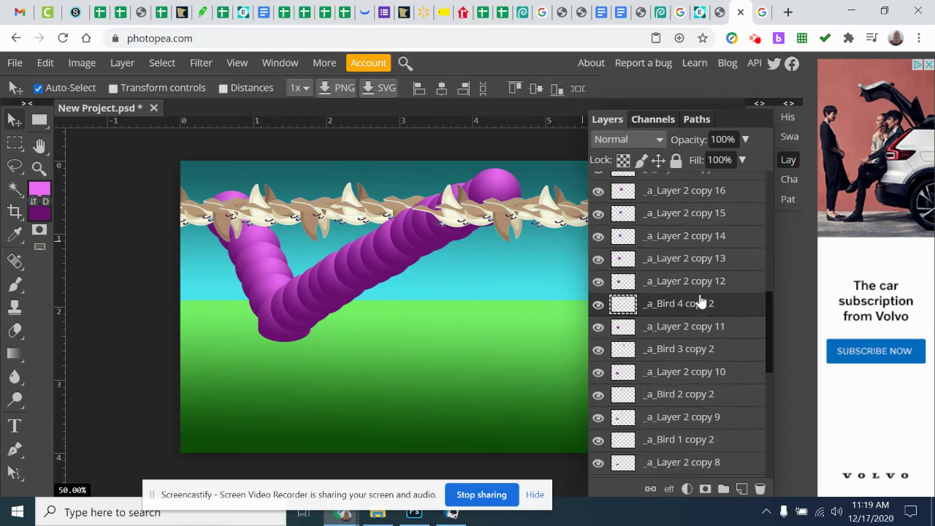
pyautogui.scroll(3, 701, 298)
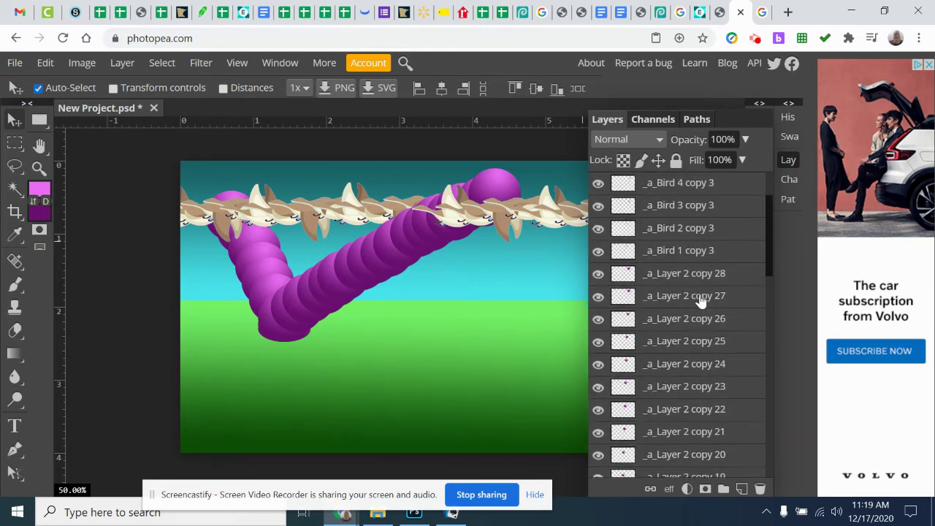
# Drag _a_Bird 1–4 copy 3 directly above _a_Layer 2 copy 12, 13, 14 and 15.
pyautogui.click(669, 252)
pyautogui.scroll(3, 704, 277)
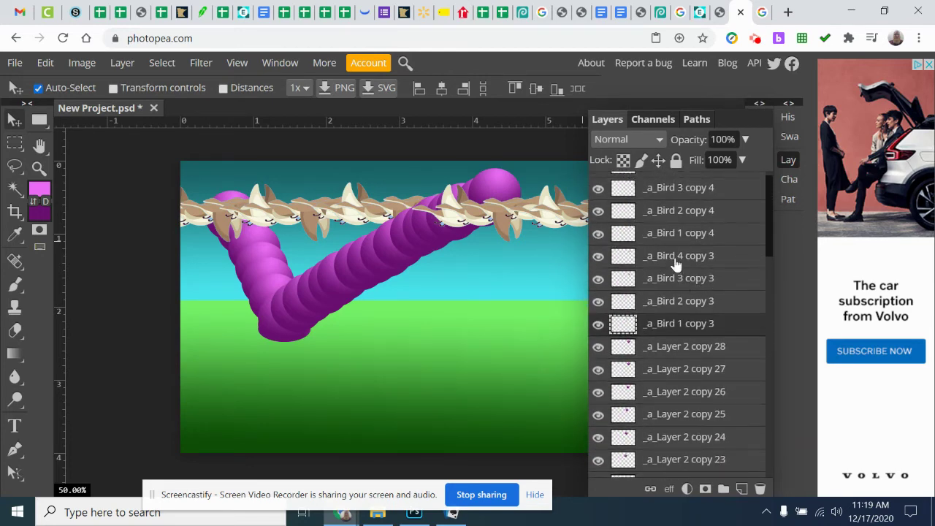
pyautogui.scroll(-3, 697, 333)
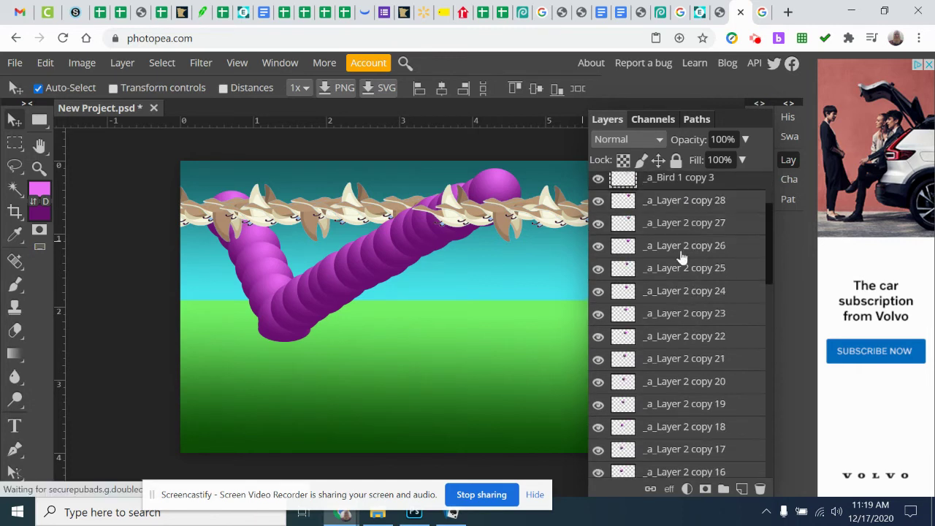
pyautogui.moveTo(680, 179); pyautogui.dragTo(690, 296)
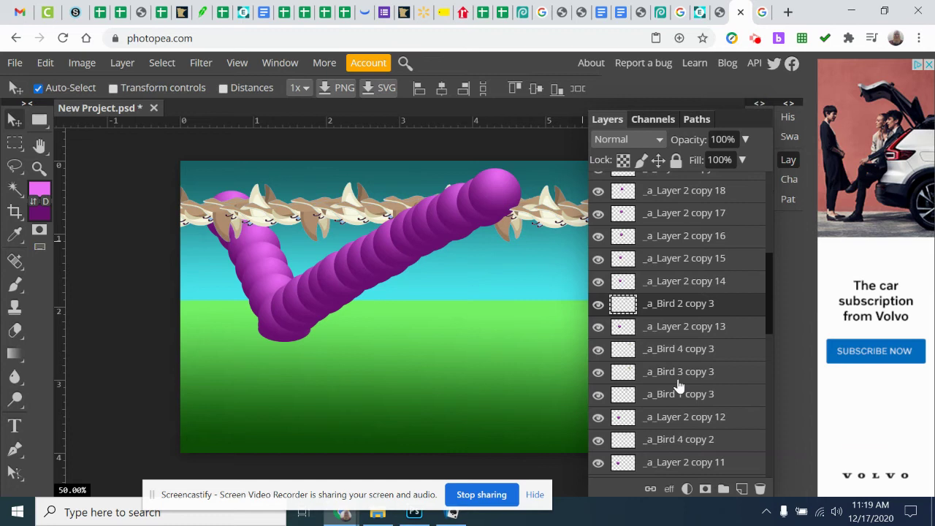
pyautogui.moveTo(687, 380); pyautogui.dragTo(689, 280)
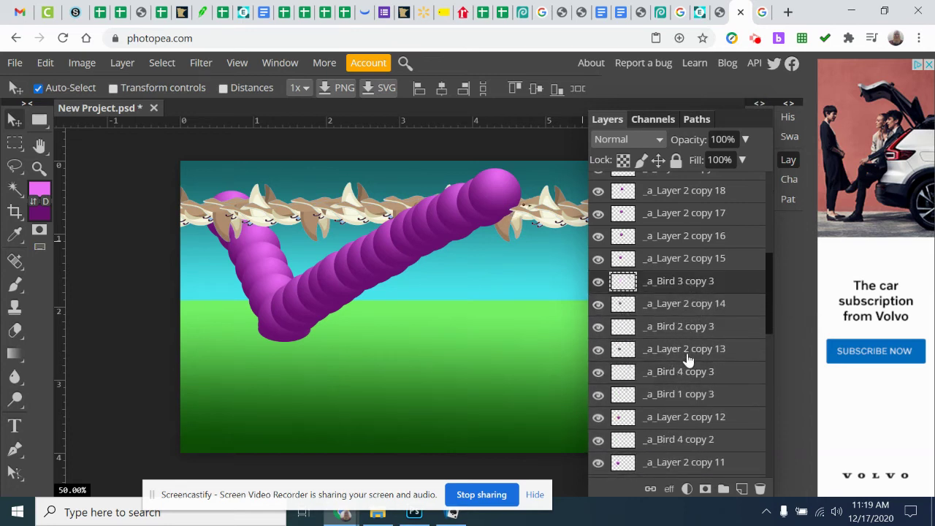
pyautogui.click(686, 376)
pyautogui.moveTo(693, 358); pyautogui.dragTo(687, 254)
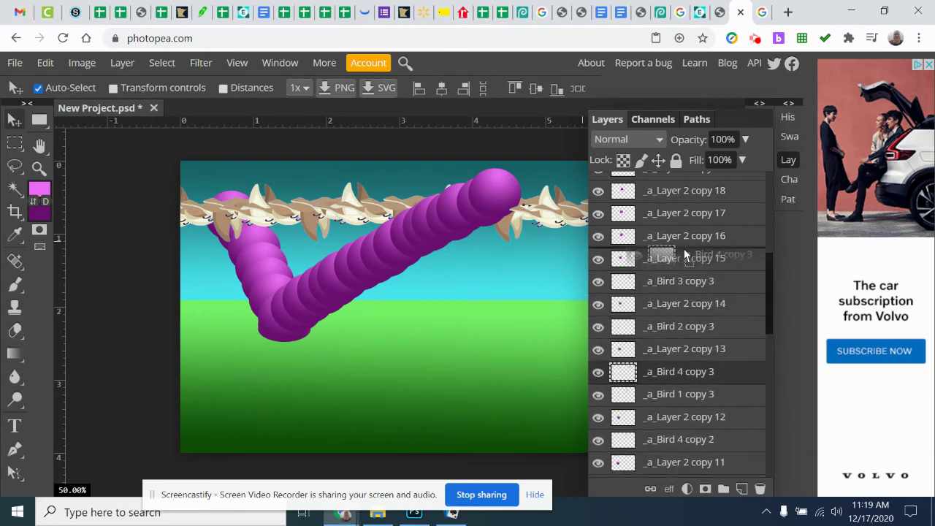
pyautogui.moveTo(685, 255); pyautogui.dragTo(686, 256)
pyautogui.scroll(5, 698, 349)
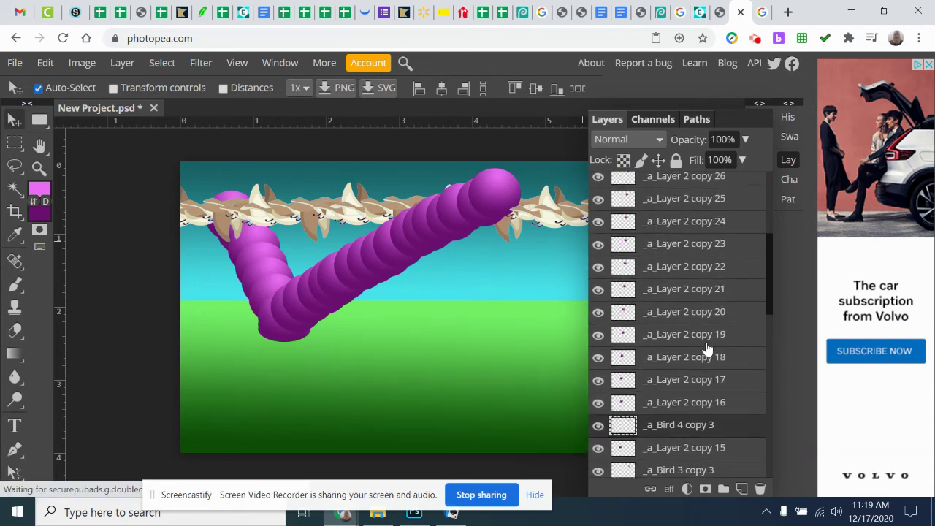
# Drag _a_Bird 1–4 copy 4 directly above _a_Layer 2 copy 16, 17, 18 and 19.
pyautogui.click(701, 249)
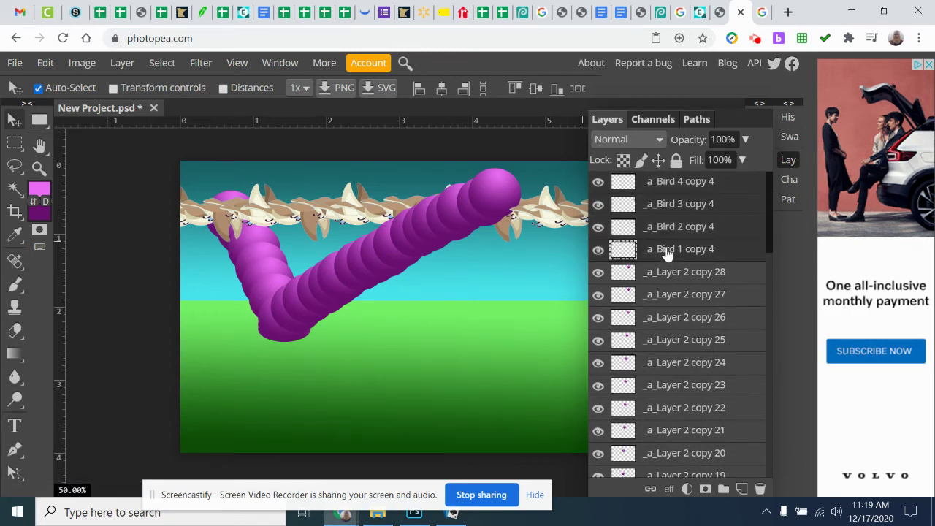
pyautogui.moveTo(665, 249); pyautogui.dragTo(675, 366)
pyautogui.click(687, 336)
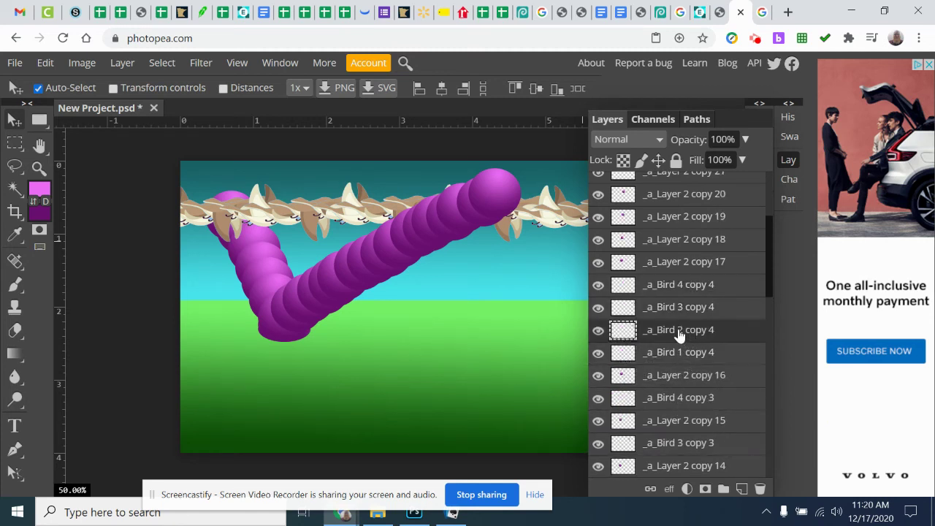
pyautogui.moveTo(676, 334); pyautogui.dragTo(679, 259)
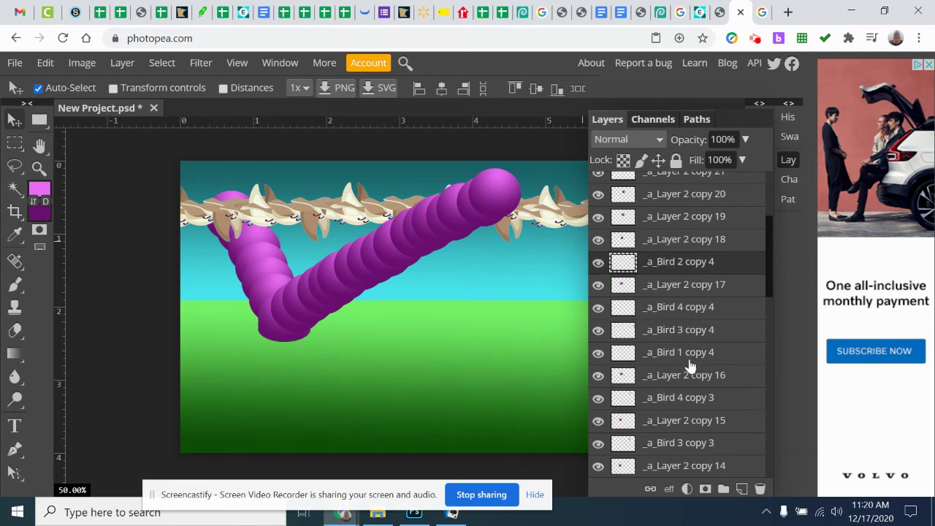
pyautogui.moveTo(678, 338); pyautogui.dragTo(686, 233)
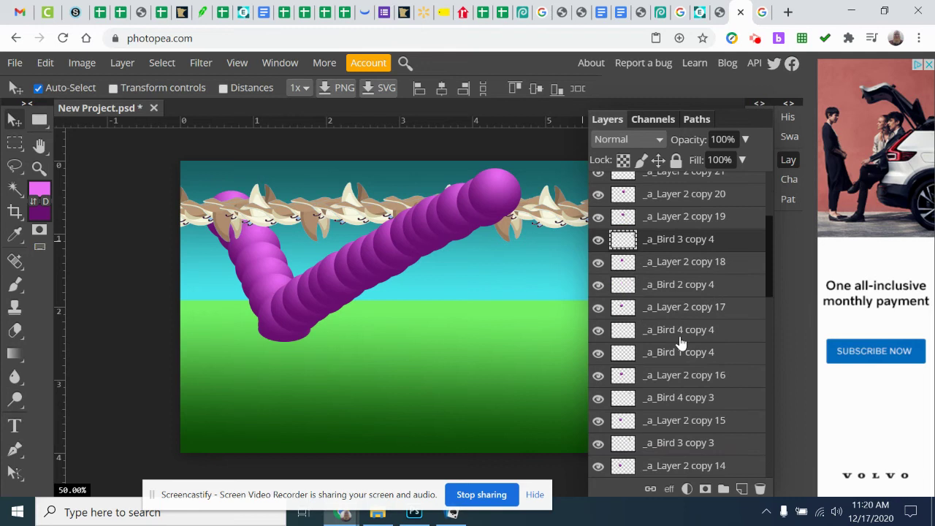
pyautogui.moveTo(668, 333); pyautogui.dragTo(678, 215)
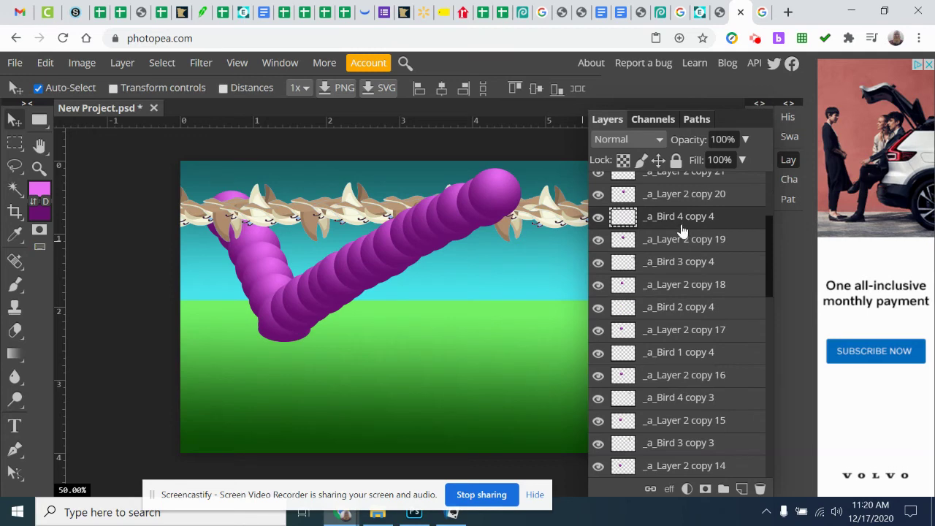
pyautogui.scroll(-10, 694, 351)
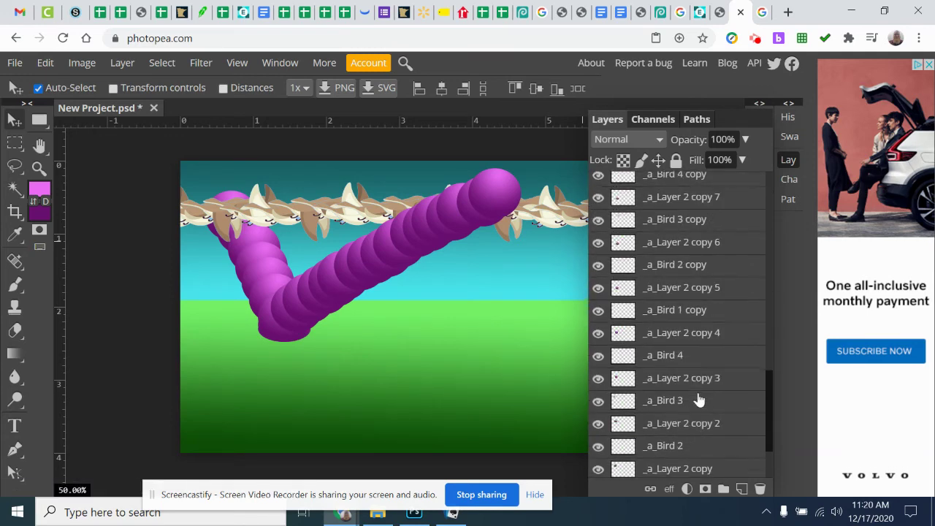
pyautogui.click(44, 63)
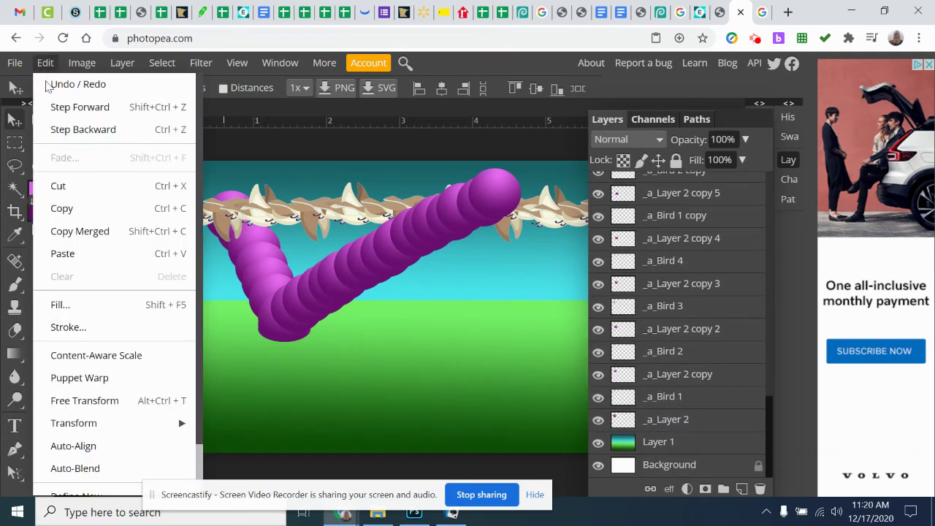
pyautogui.moveTo(15, 63)
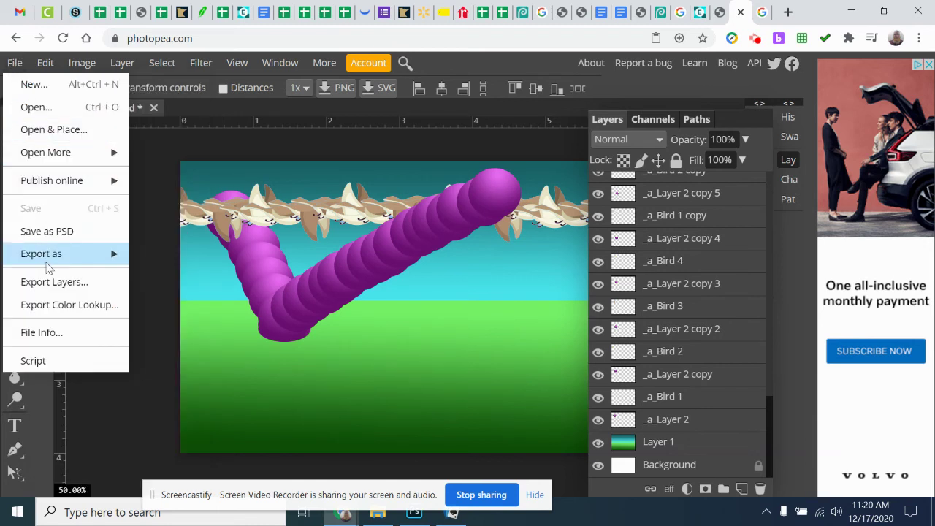
pyautogui.moveTo(64, 259)
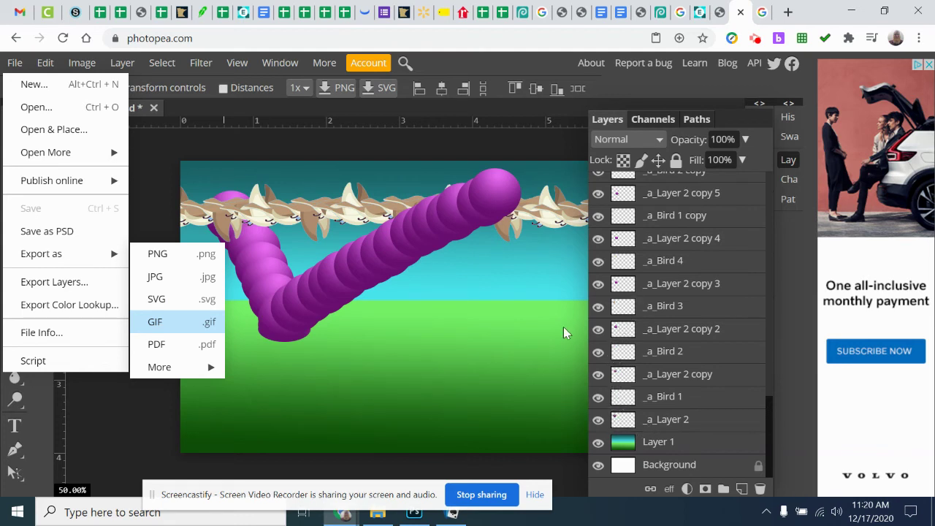
pyautogui.click(174, 312)
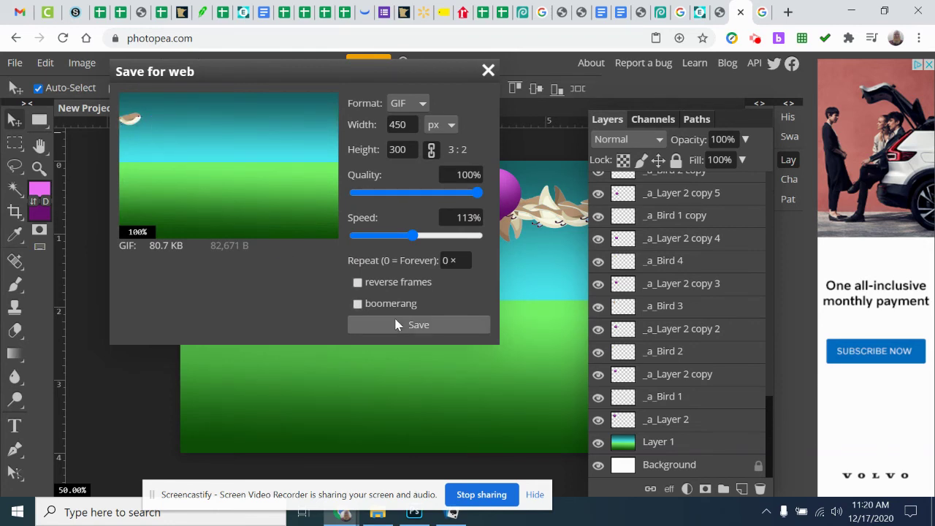
# Close the GIF preview and merge _a_Bird 1 down into its ball frame, toggling visibility to check.
pyautogui.click(488, 71)
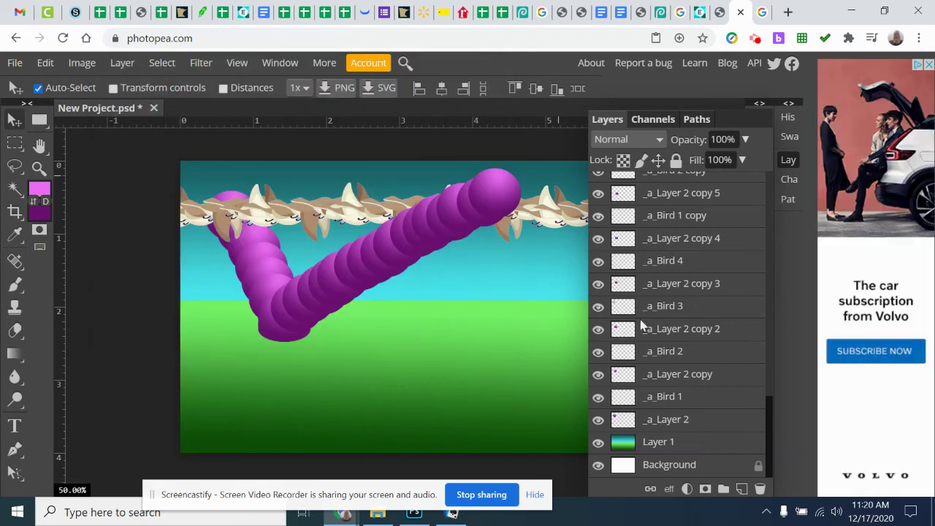
pyautogui.click(673, 404)
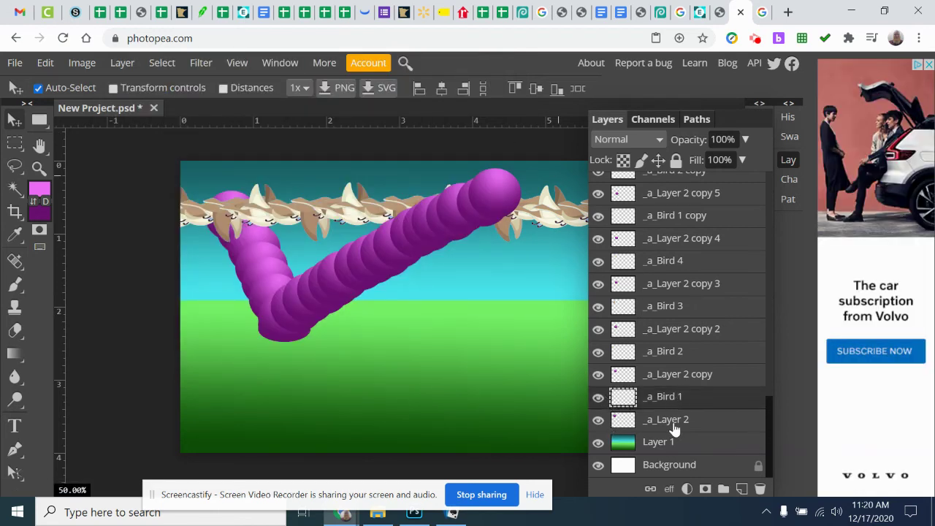
pyautogui.rightClick(697, 403)
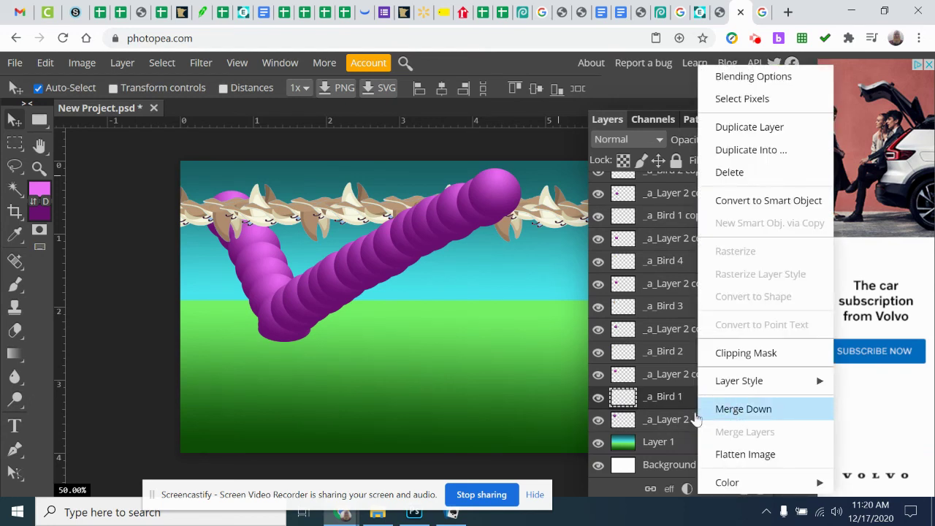
pyautogui.hotkey('ctrl', 'e')
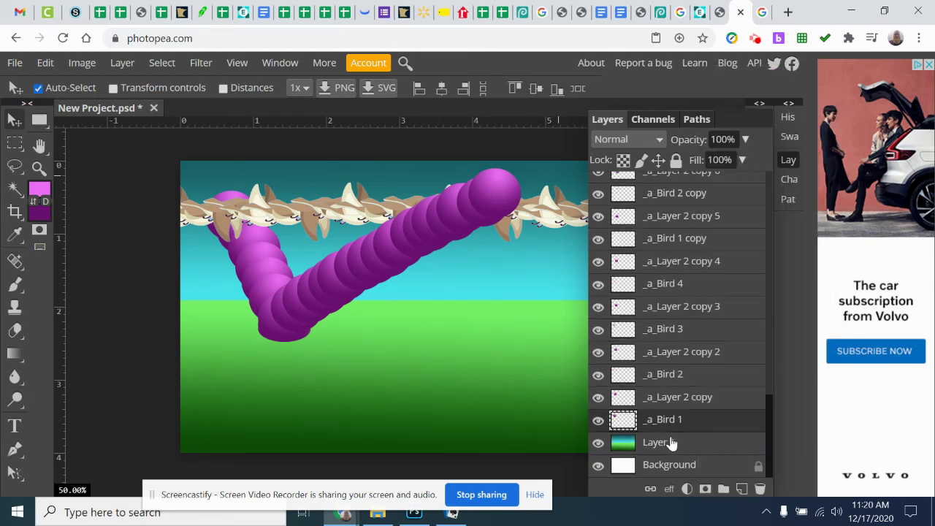
pyautogui.click(598, 421)
pyautogui.click(599, 421)
pyautogui.click(598, 422)
pyautogui.click(598, 423)
# Merge _a_Bird 2 and _a_Bird 3 down into their ball frames with Ctrl+E.
pyautogui.click(682, 380)
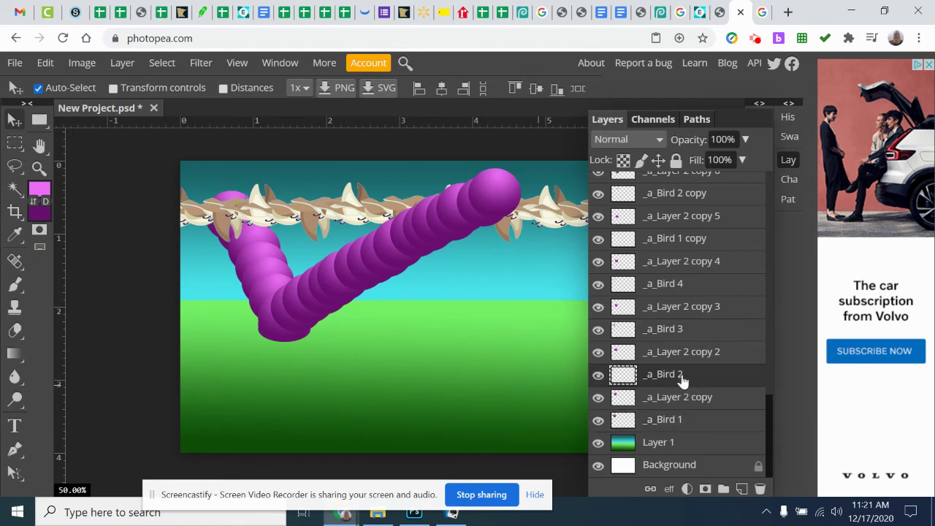
pyautogui.hotkey('ctrl', 'e')
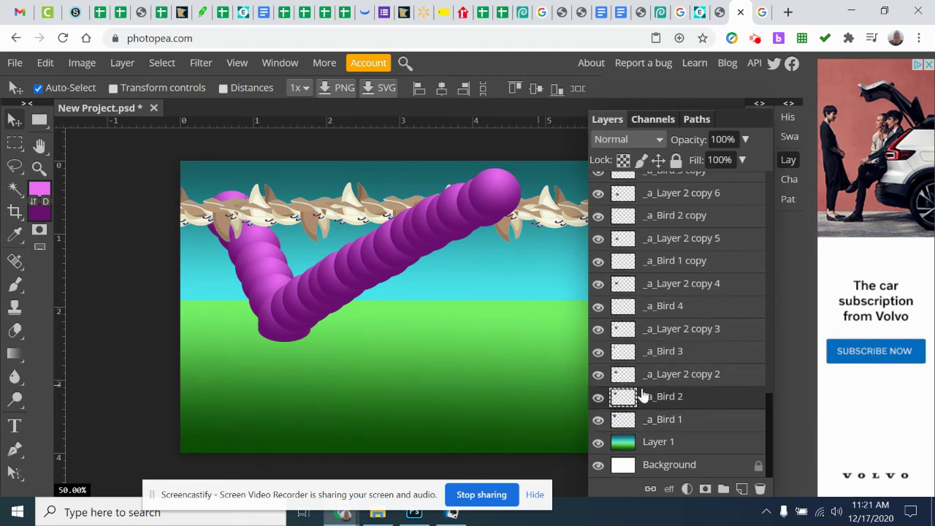
pyautogui.click(598, 398)
pyautogui.click(599, 398)
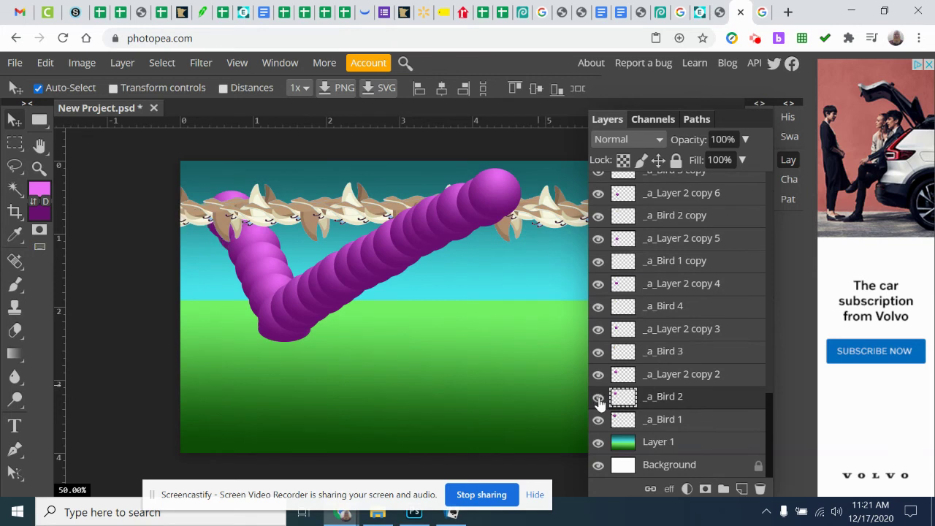
pyautogui.click(677, 358)
pyautogui.hotkey('ctrl', 'e')
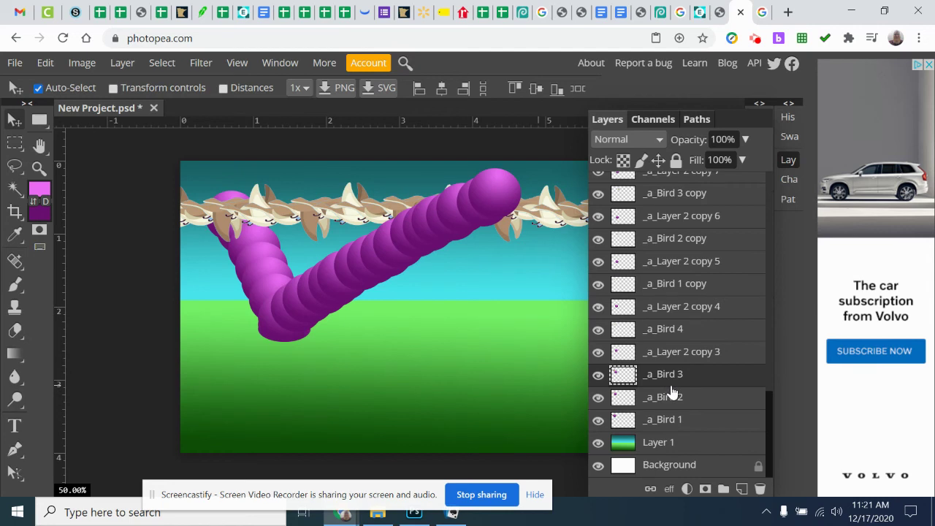
# Merge the Bird 4 layer and the _a_Bird 1–4 copy layers into the ball layers beneath them.
pyautogui.click(675, 336)
pyautogui.rightClick(676, 336)
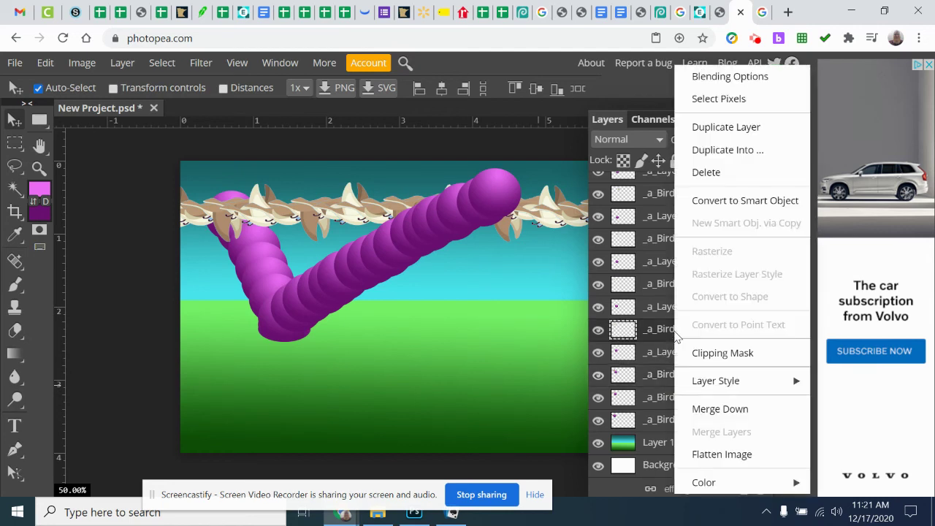
pyautogui.click(702, 403)
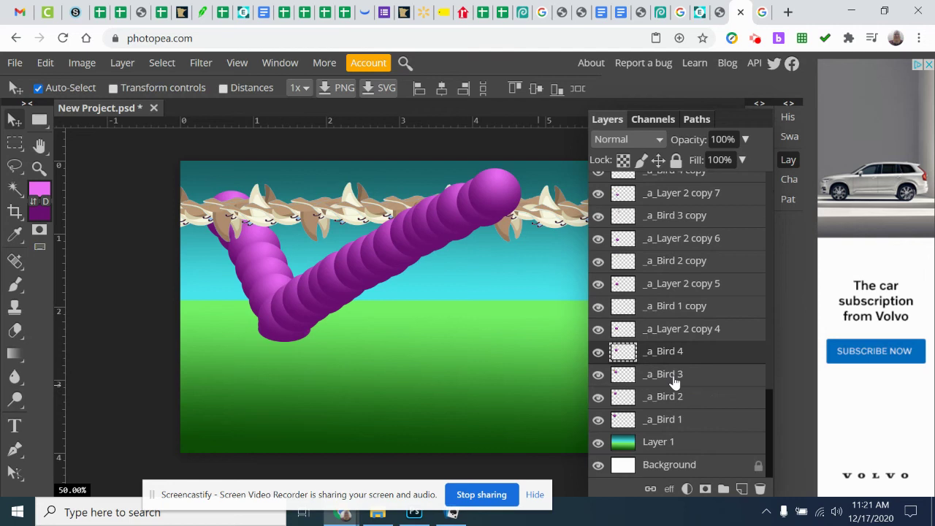
pyautogui.click(671, 310)
pyautogui.hotkey('ctrl', 'e')
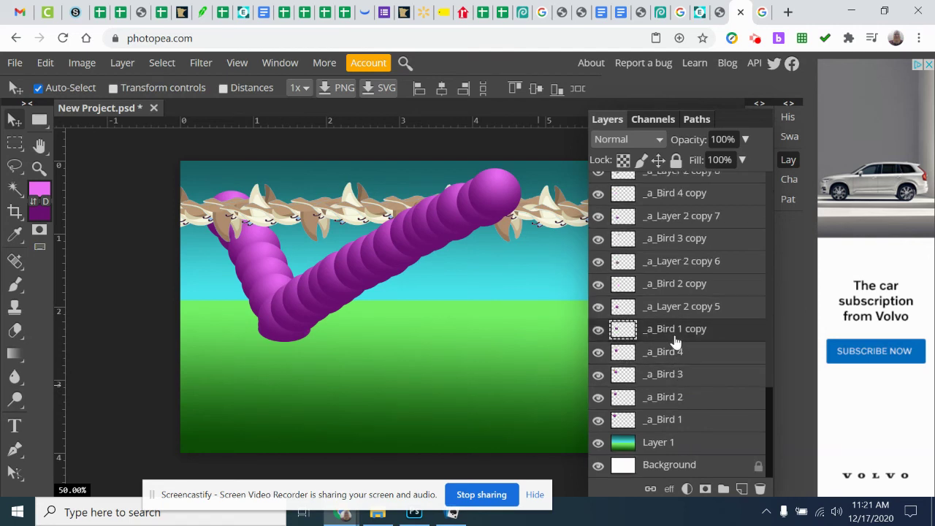
pyautogui.click(668, 287)
pyautogui.hotkey('ctrl', 'e')
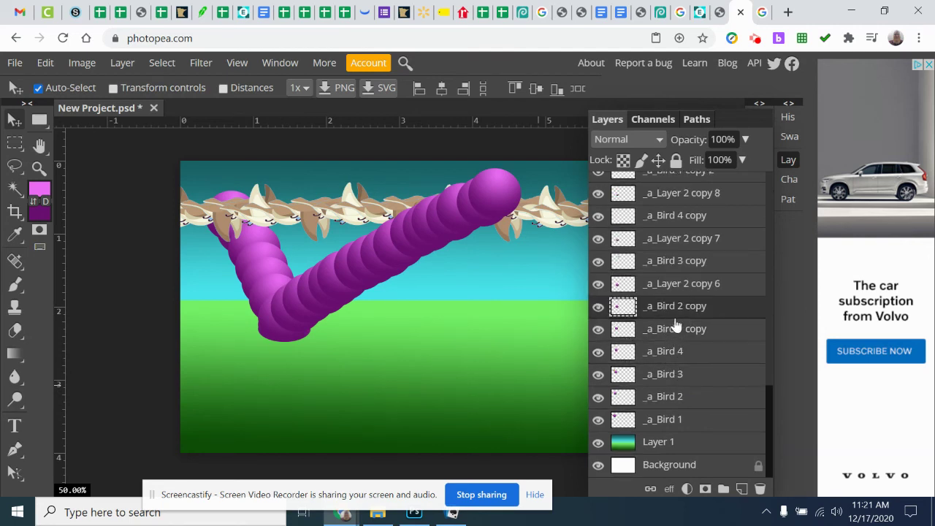
pyautogui.click(673, 269)
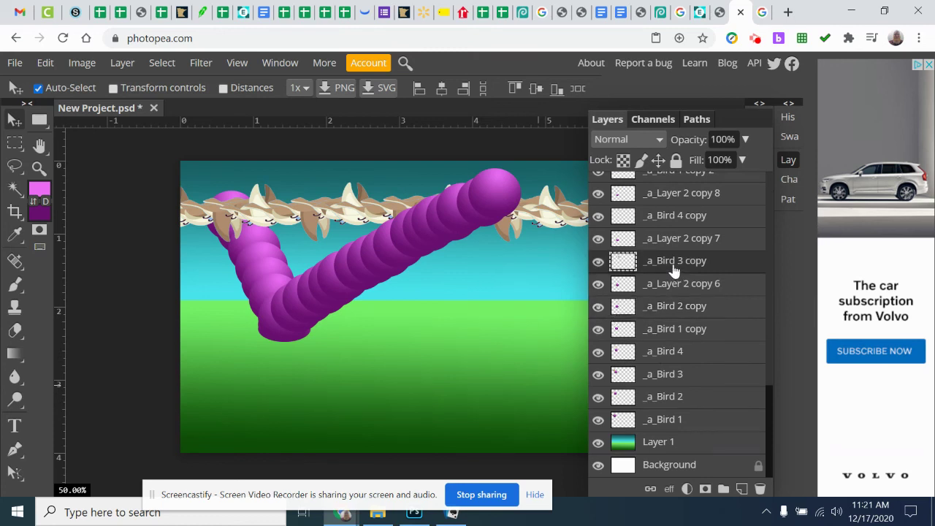
pyautogui.hotkey('ctrl', 'e')
pyautogui.click(675, 241)
pyautogui.hotkey('ctrl', 'e')
# Merge _a_Bird 1 copy 2 through _a_Bird 4 copy 2 into their ball layers.
pyautogui.click(675, 222)
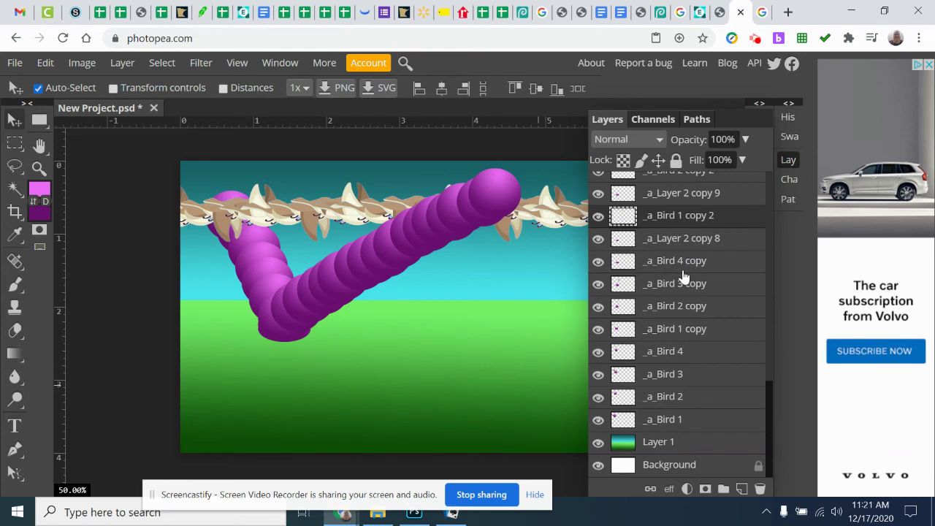
pyautogui.hotkey('ctrl', 'e')
pyautogui.scroll(2, 689, 307)
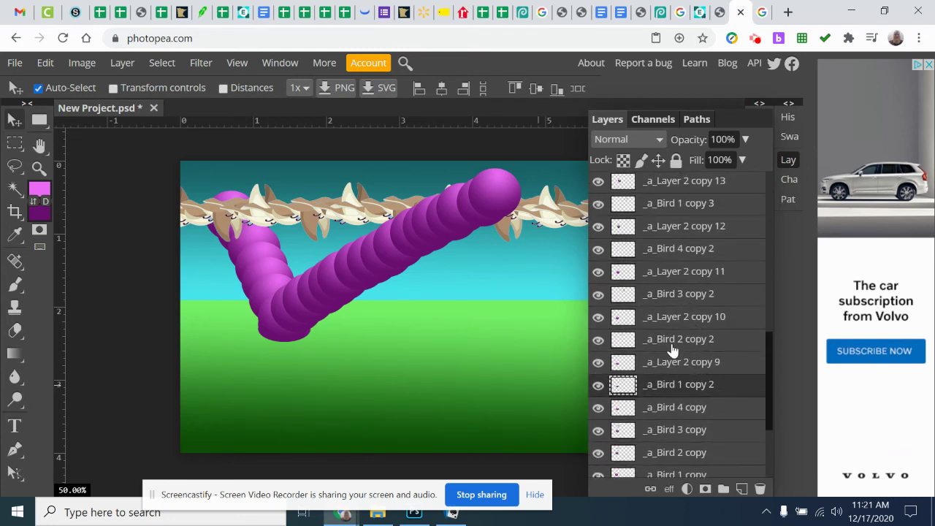
pyautogui.click(672, 344)
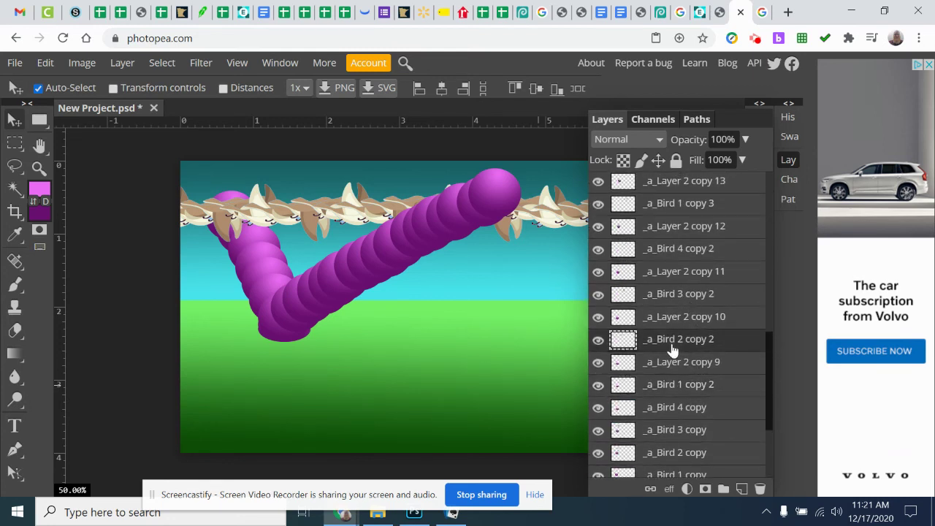
pyautogui.hotkey('ctrl', 'e')
pyautogui.click(678, 295)
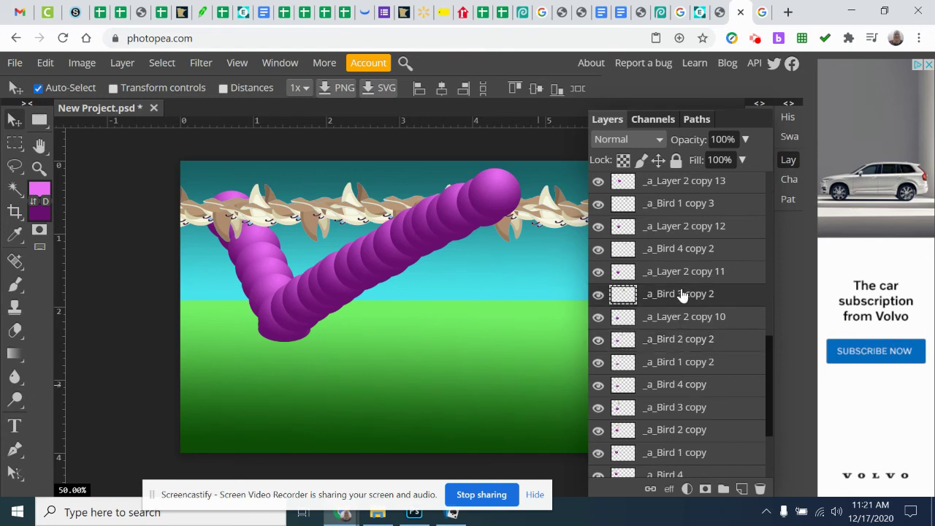
pyautogui.hotkey('ctrl', 'e')
pyautogui.click(676, 251)
pyautogui.hotkey('ctrl', 'e')
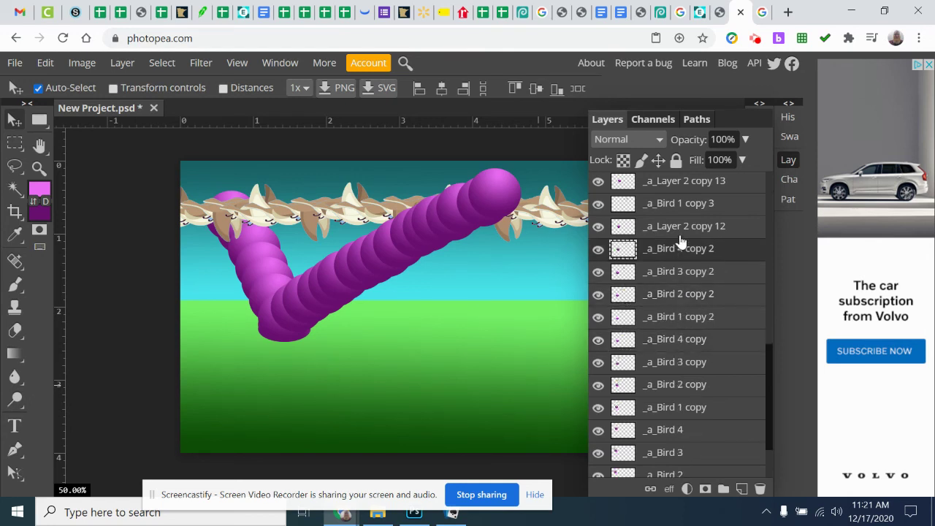
# Merge _a_Bird 1 copy 3 through _a_Bird 4 copy 3 into their ball layers.
pyautogui.click(671, 210)
pyautogui.hotkey('ctrl', 'e')
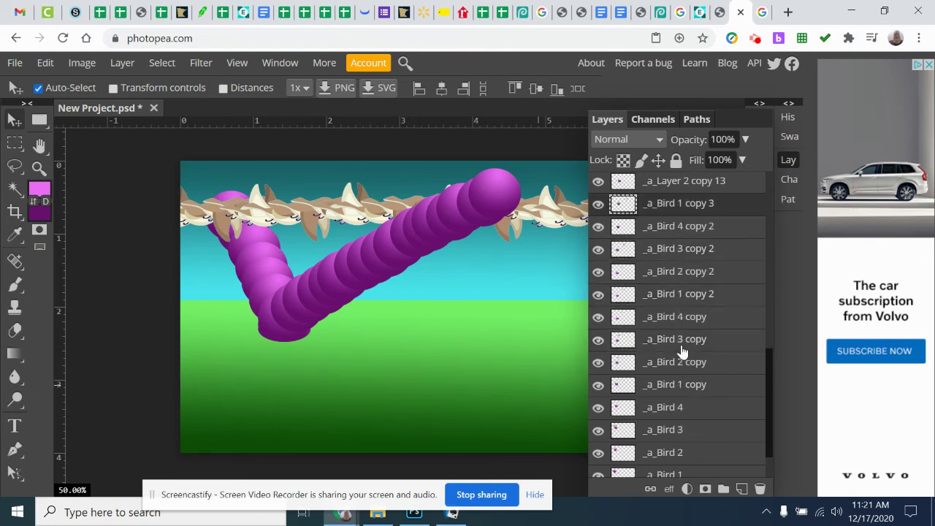
pyautogui.scroll(1, 681, 349)
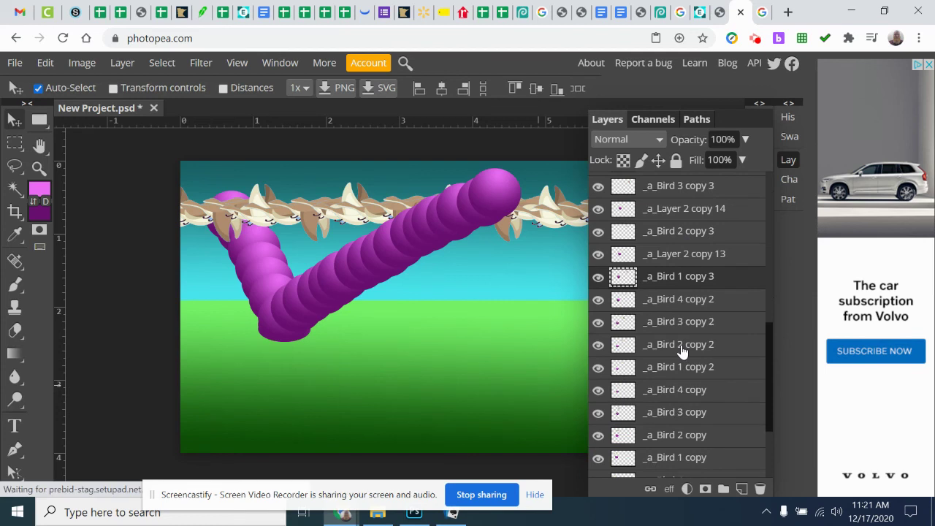
pyautogui.click(669, 241)
pyautogui.hotkey('ctrl', 'e')
pyautogui.click(672, 191)
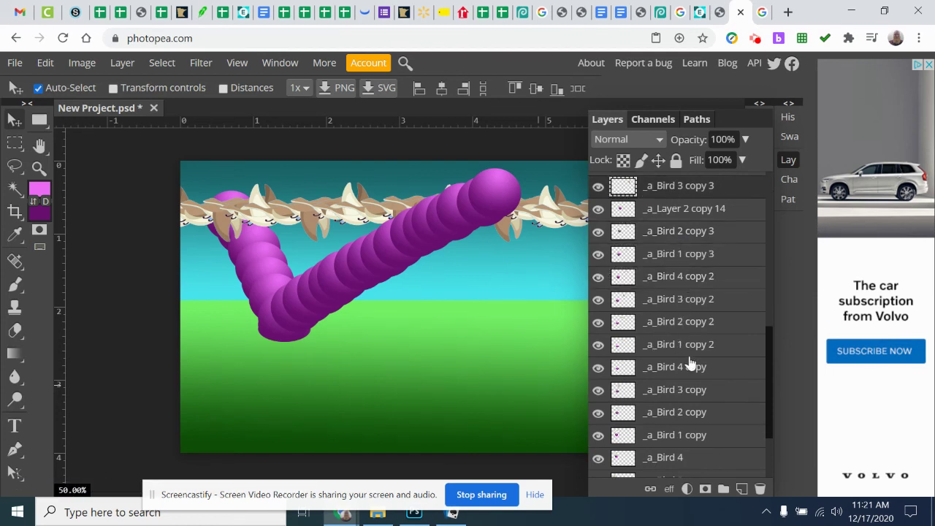
pyautogui.hotkey('ctrl', 'e')
pyautogui.scroll(1, 684, 362)
pyautogui.click(671, 213)
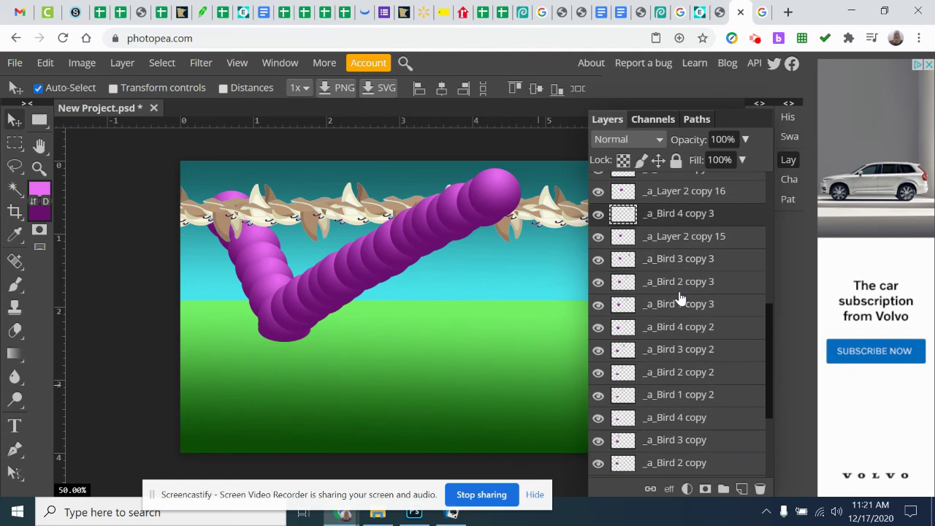
pyautogui.hotkey('ctrl', 'e')
# Merge _a_Bird 1 copy 4 through _a_Bird 4 copy 4 into their ball layers.
pyautogui.scroll(1, 678, 302)
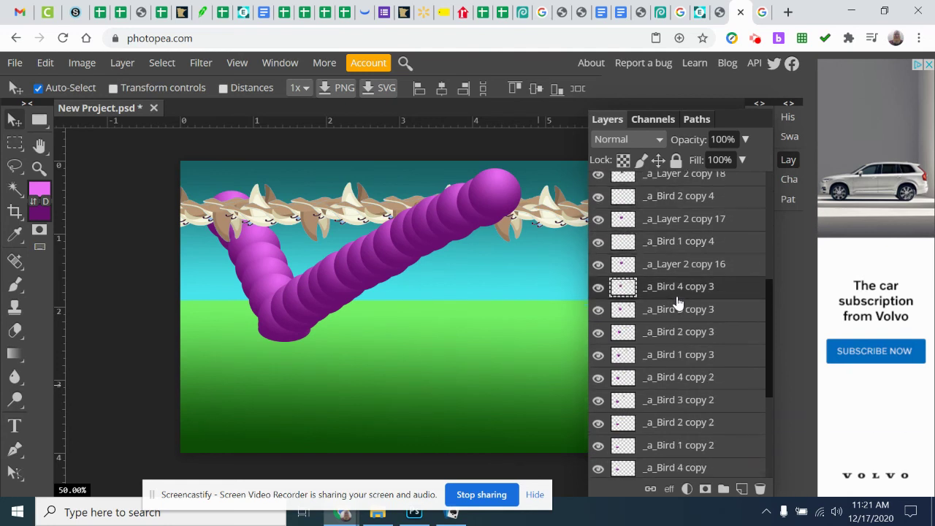
pyautogui.click(668, 246)
pyautogui.hotkey('ctrl', 'e')
pyautogui.click(673, 202)
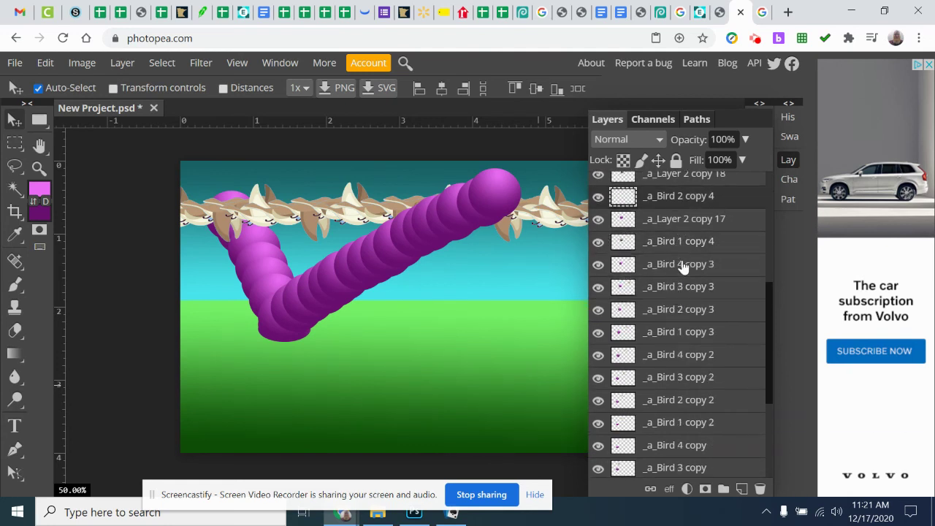
pyautogui.hotkey('ctrl', 'e')
pyautogui.scroll(1, 682, 265)
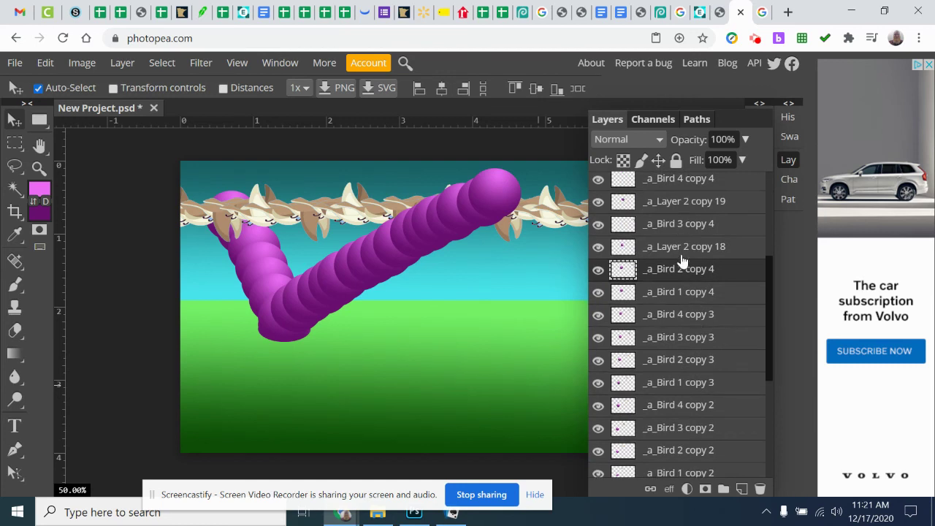
pyautogui.click(680, 223)
pyautogui.hotkey('ctrl', 'e')
pyautogui.scroll(2, 684, 323)
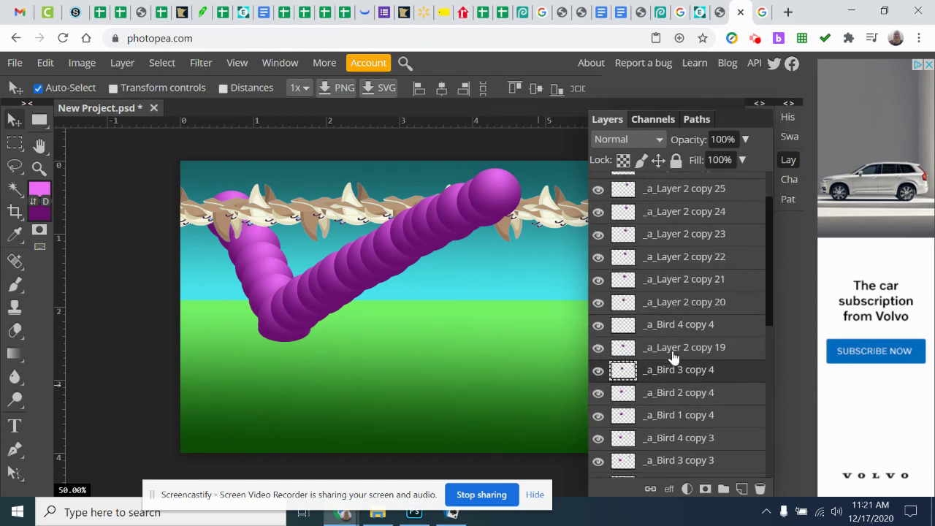
pyautogui.click(679, 326)
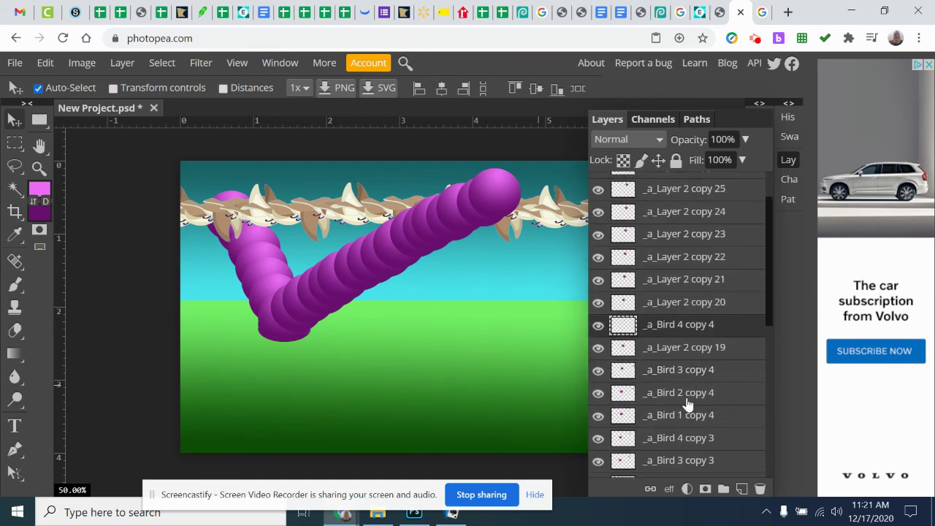
pyautogui.hotkey('ctrl', 'e')
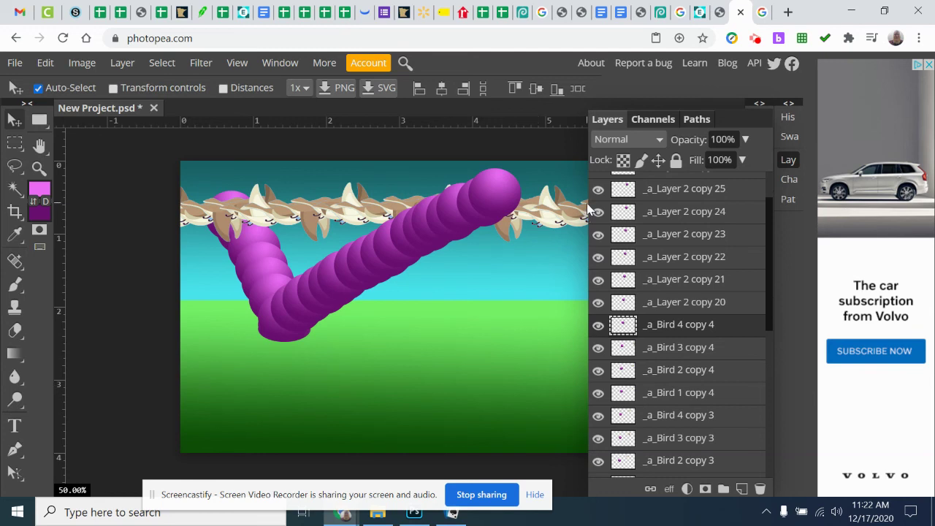
pyautogui.scroll(-5, 692, 296)
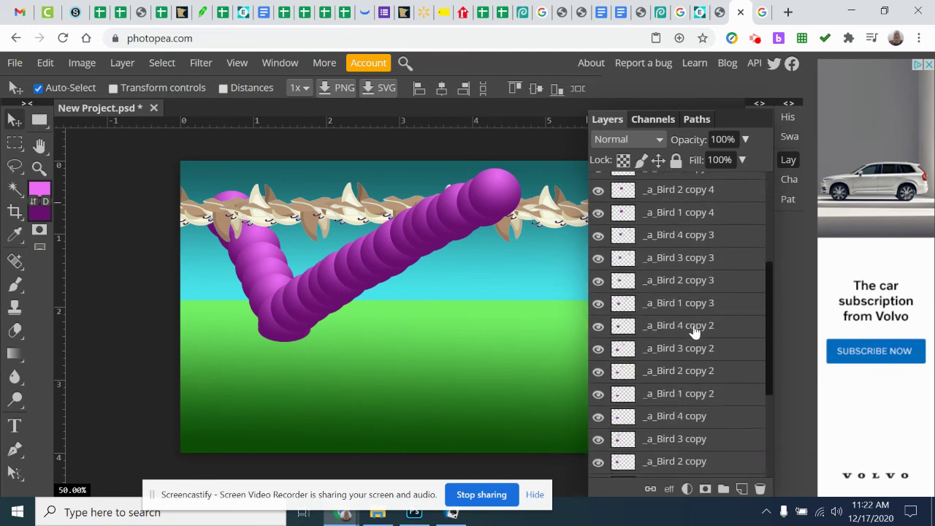
# With gradient sky Layer 1 selected, open File > Export as > GIF to preview the animation.
pyautogui.click(687, 443)
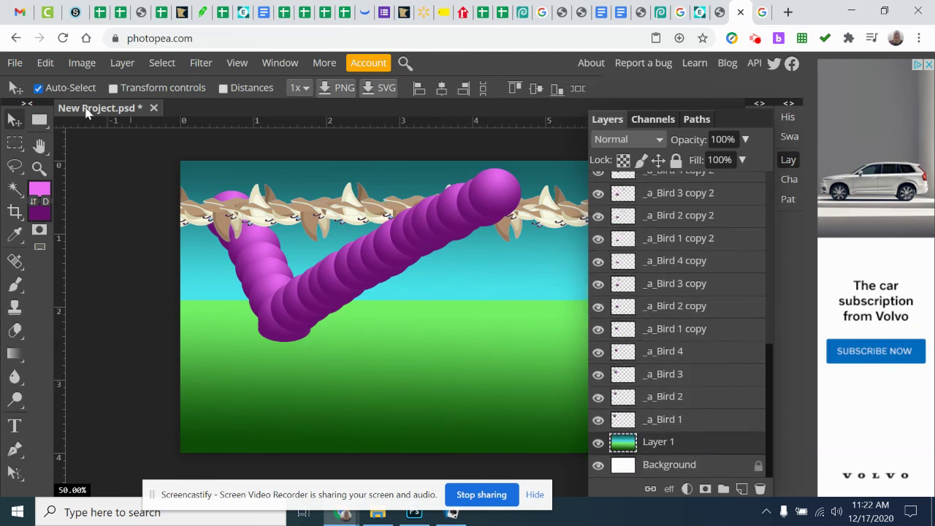
pyautogui.click(42, 68)
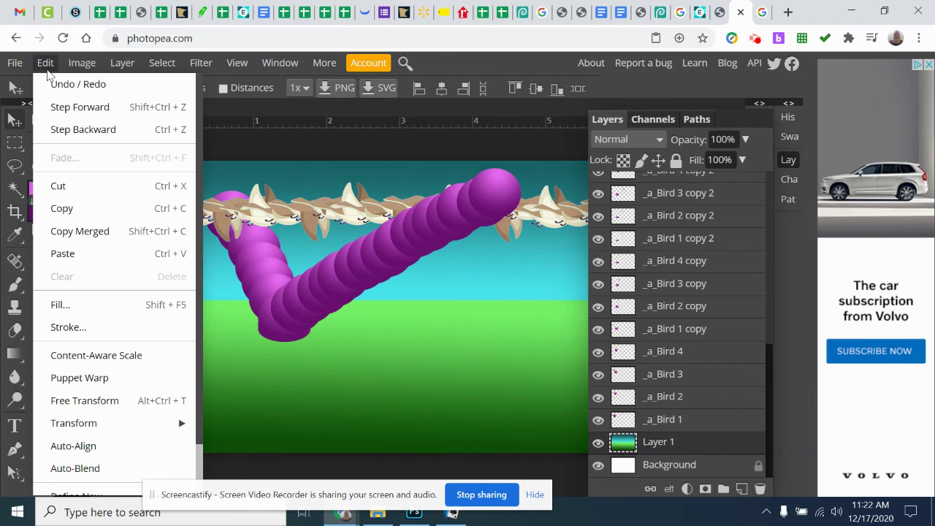
pyautogui.moveTo(14, 64)
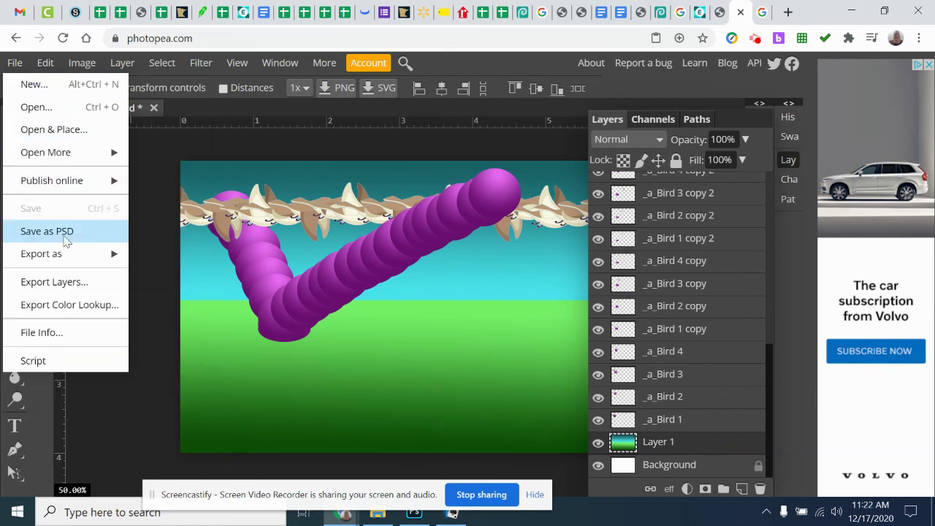
pyautogui.moveTo(66, 252)
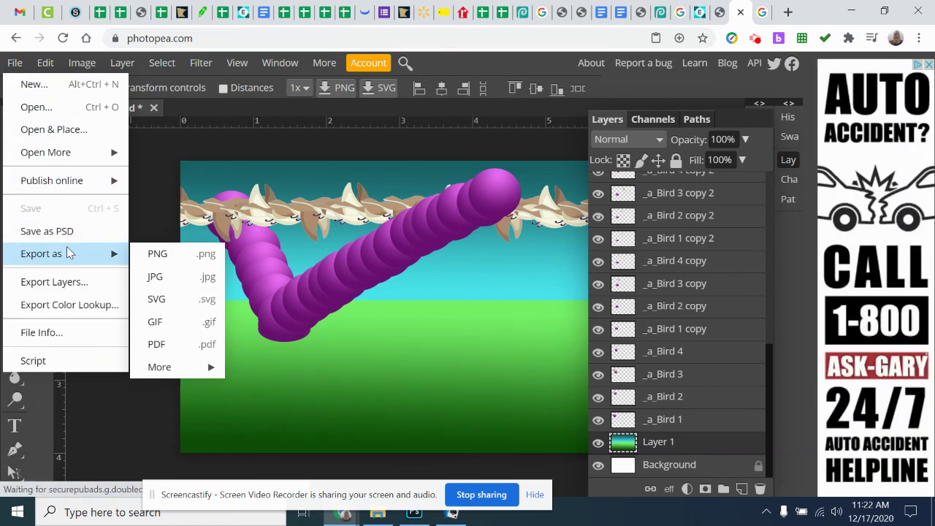
pyautogui.click(176, 326)
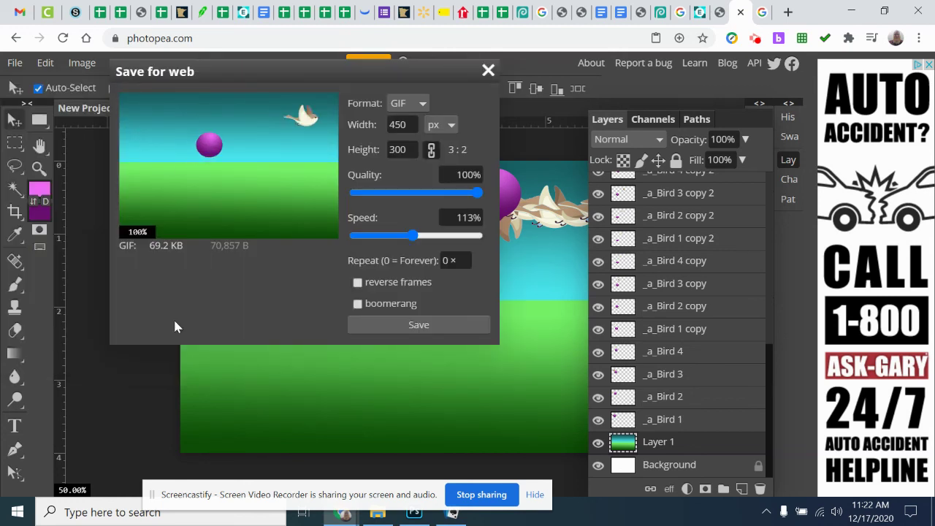